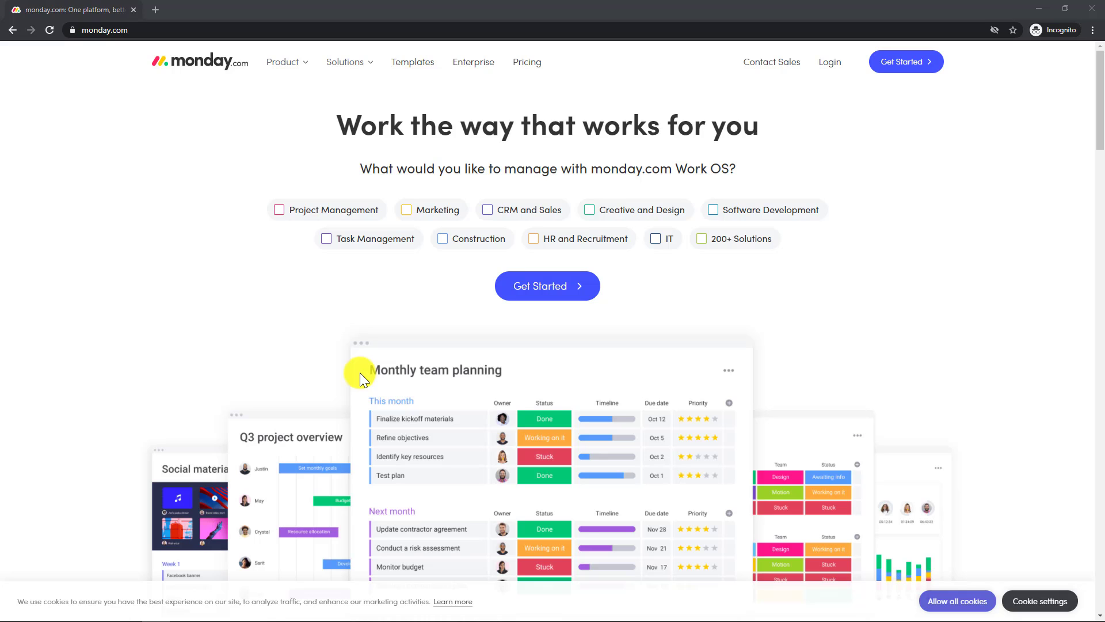
Open the pricing page and compare the prices and included features of the Basic, Standard, Pro and Enterprise plans.
click(527, 65)
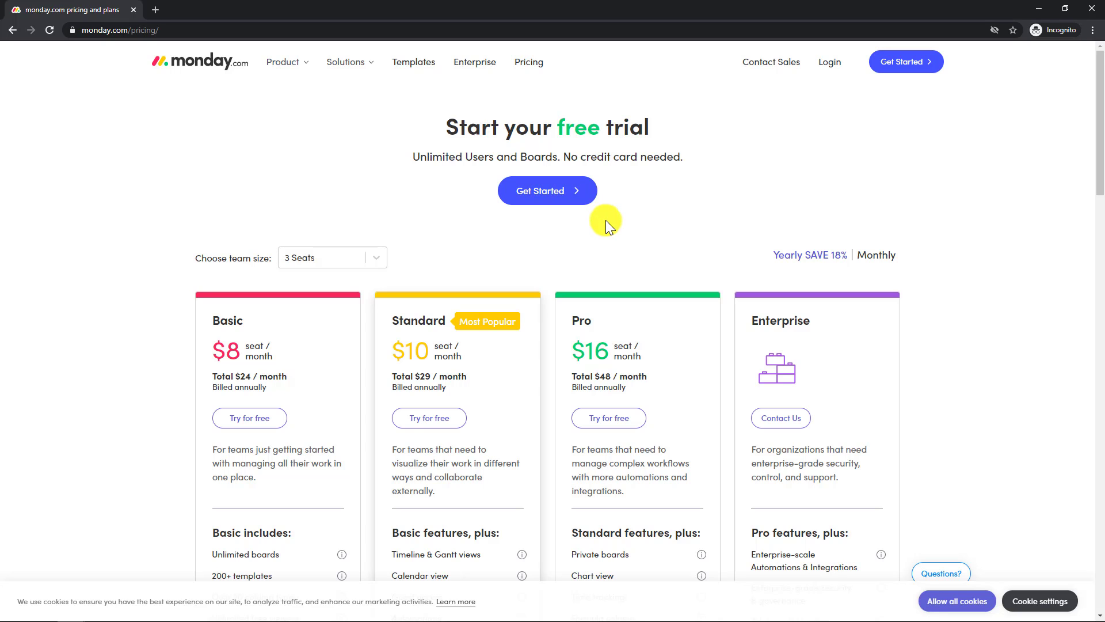
scroll(560, 230, down, 2)
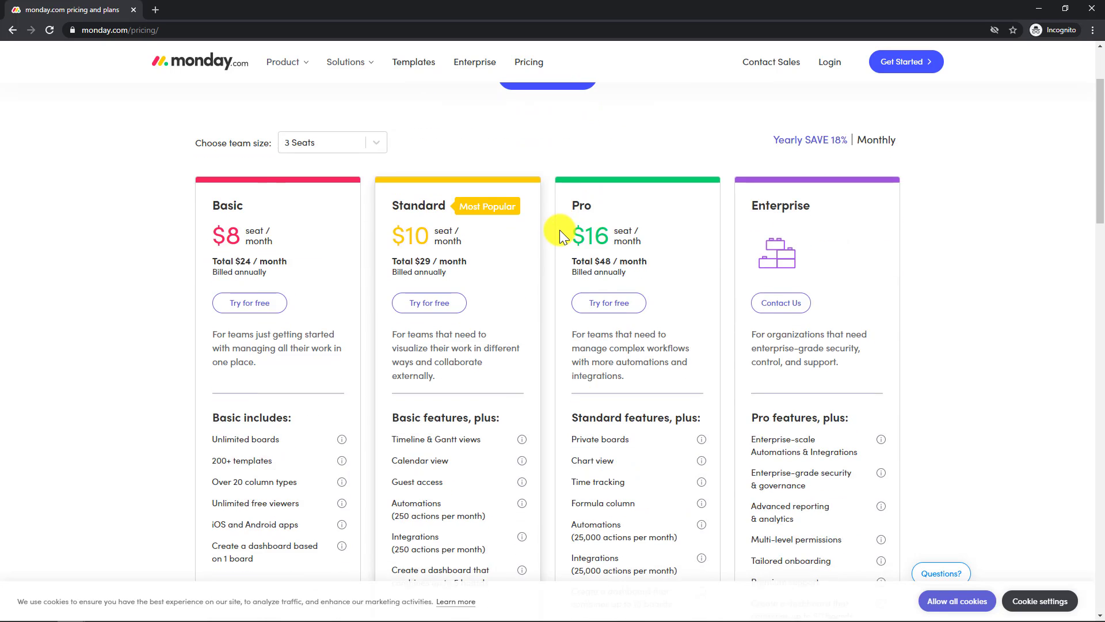
scroll(559, 229, up, 2)
scroll(565, 222, down, 2)
scroll(444, 440, down, 2)
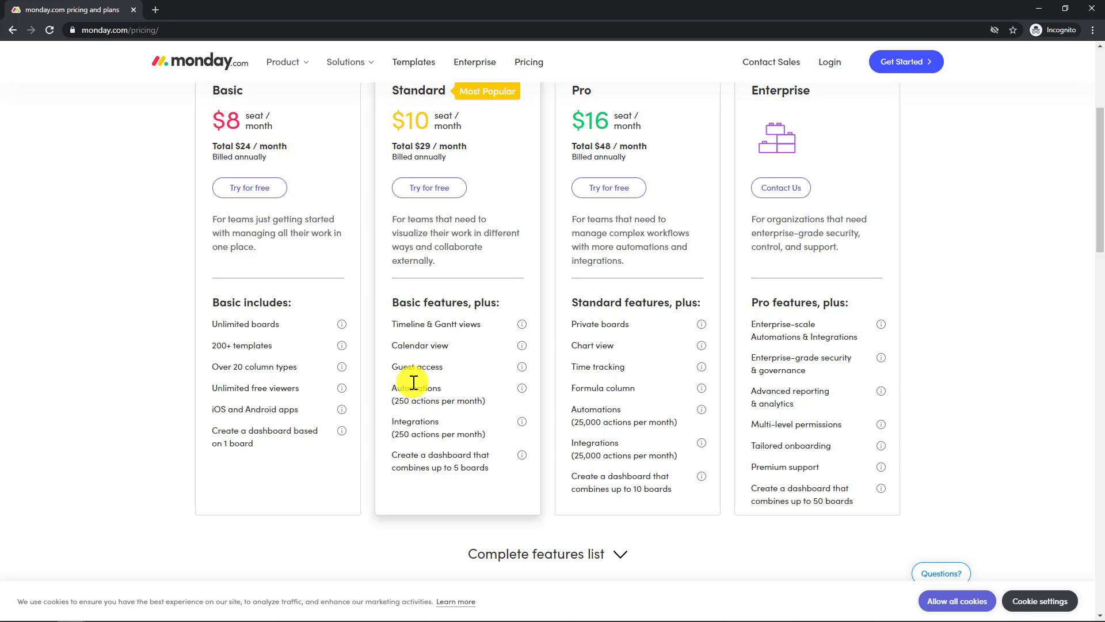
scroll(413, 383, up, 1)
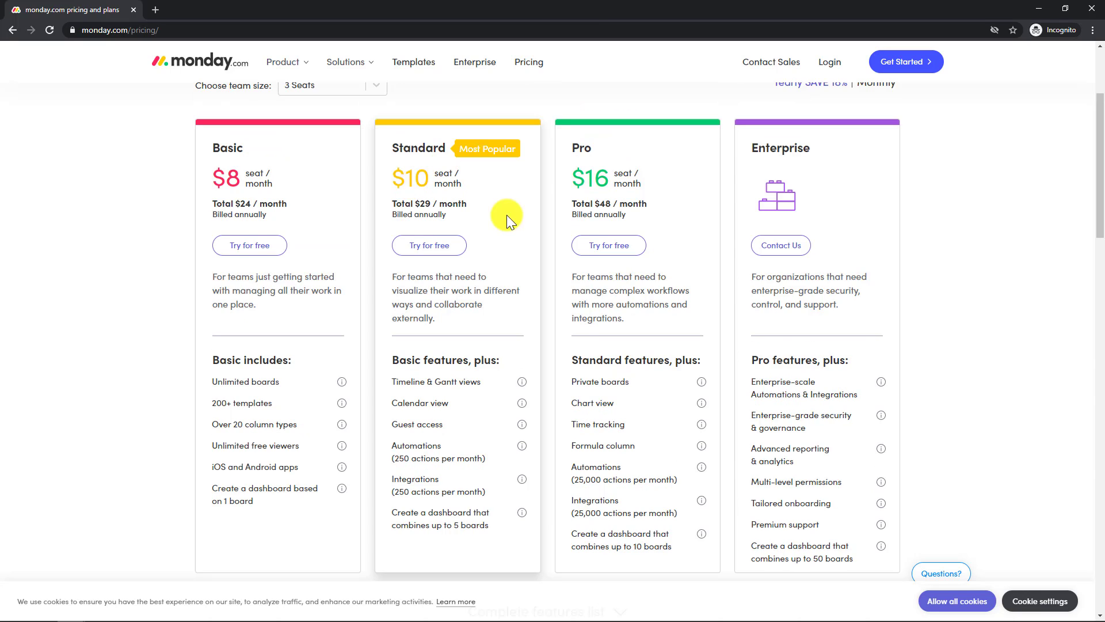
scroll(507, 215, up, 3)
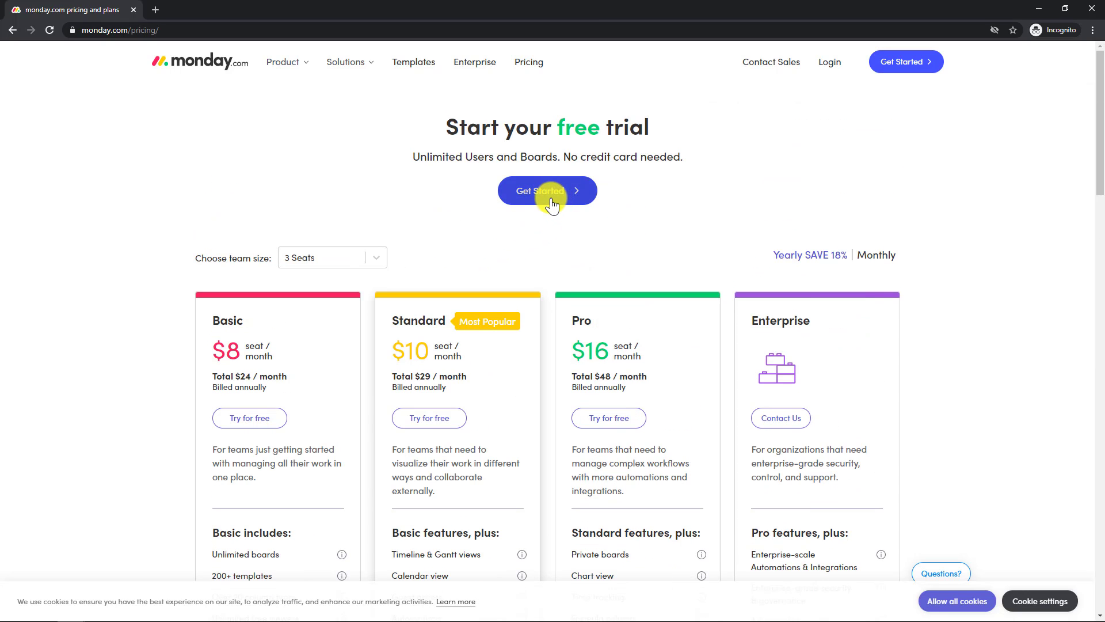
Open the free-trial sign-up form and close the incognito window.
click(555, 197)
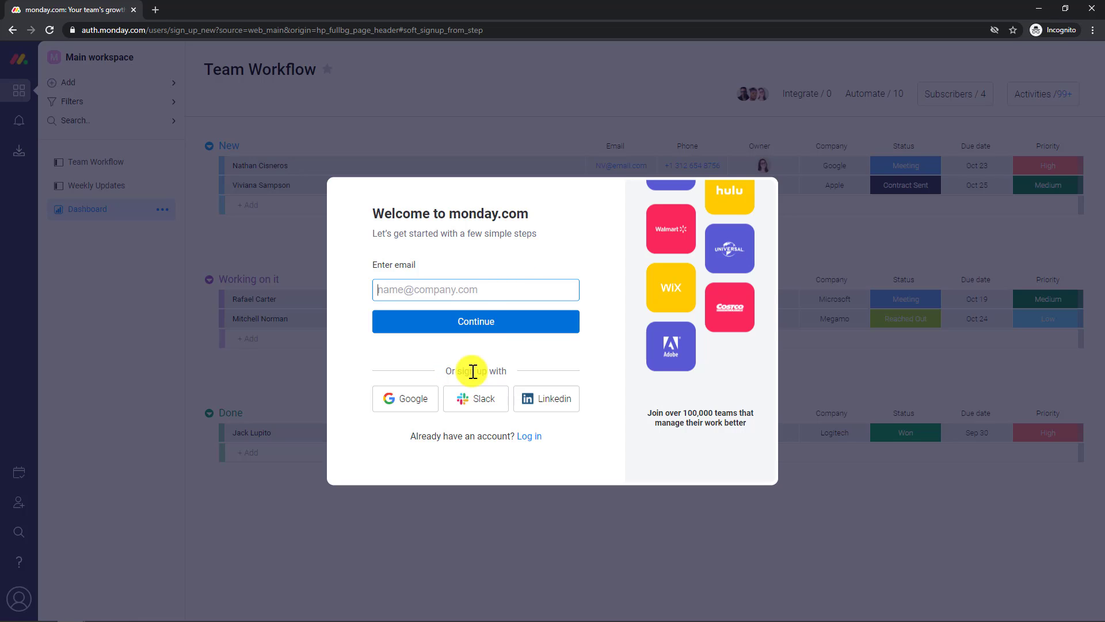
click(1092, 8)
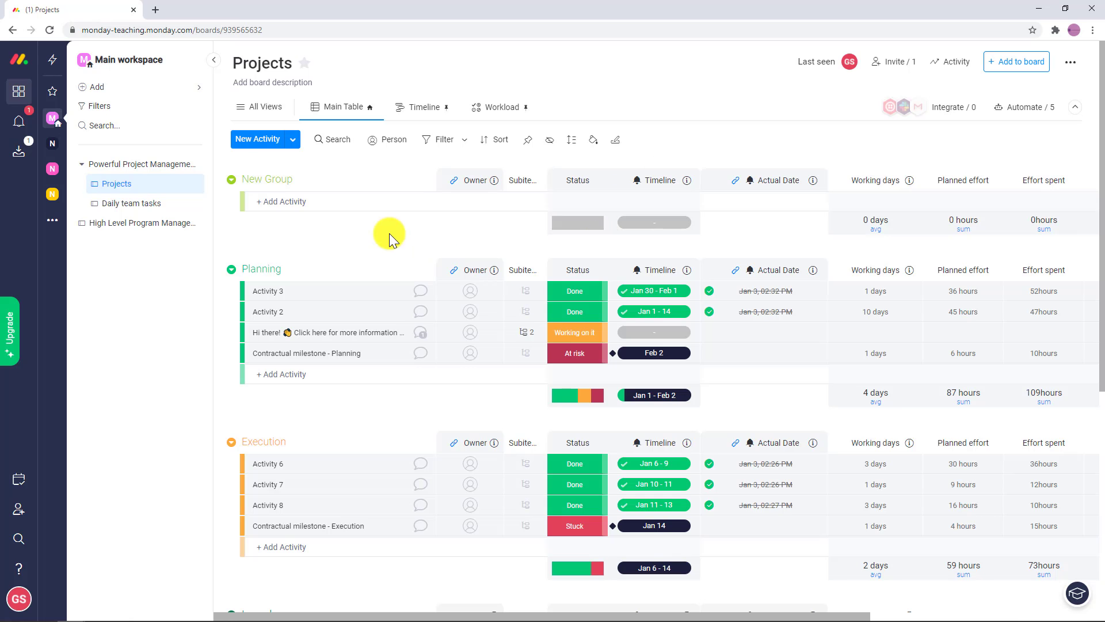
Open the Main workspace page and create a new workspace named Learn Monday.com.
click(116, 66)
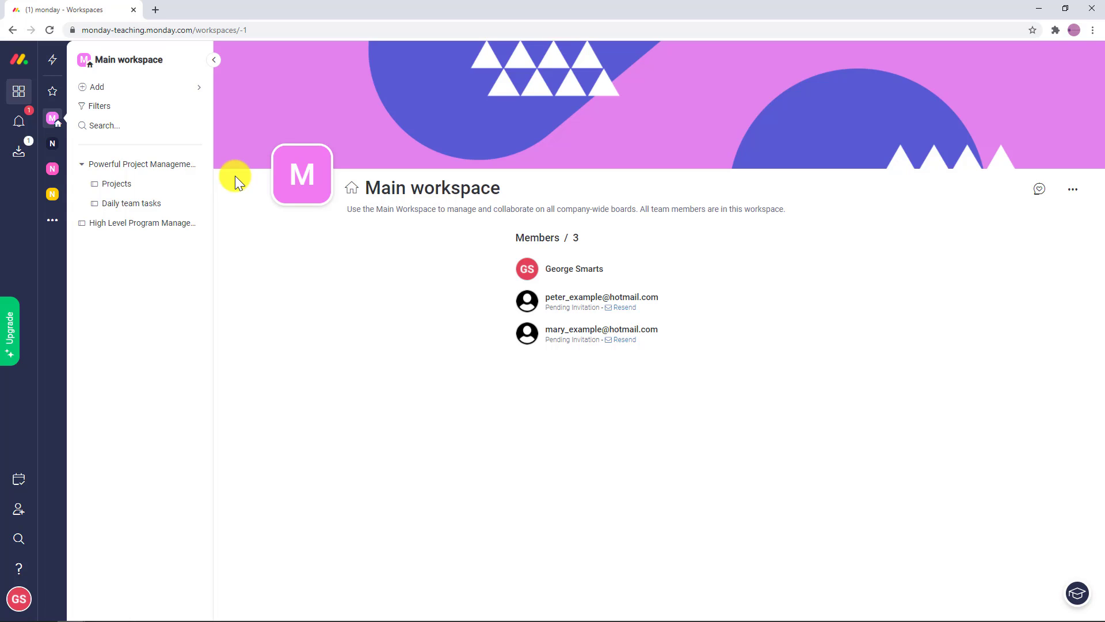
click(53, 221)
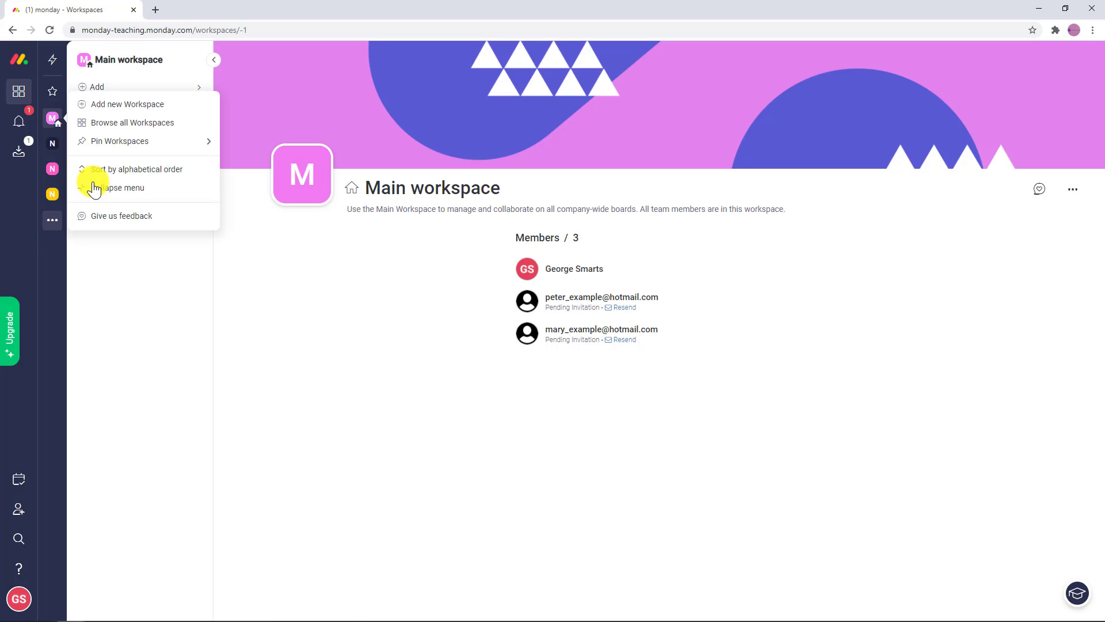
click(130, 106)
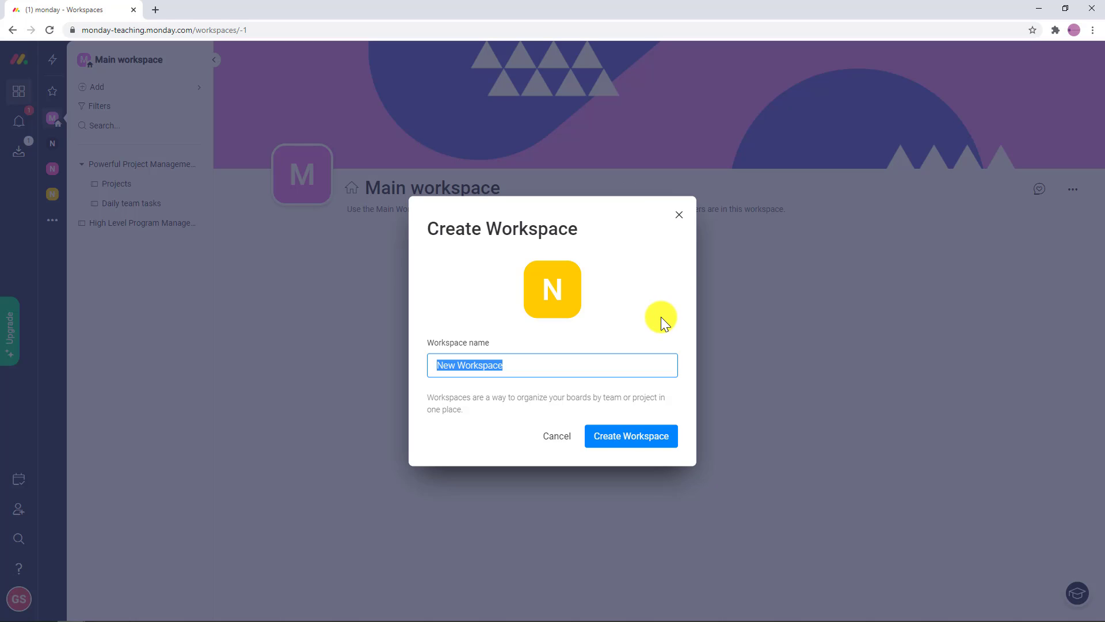
text(Learn Mo)
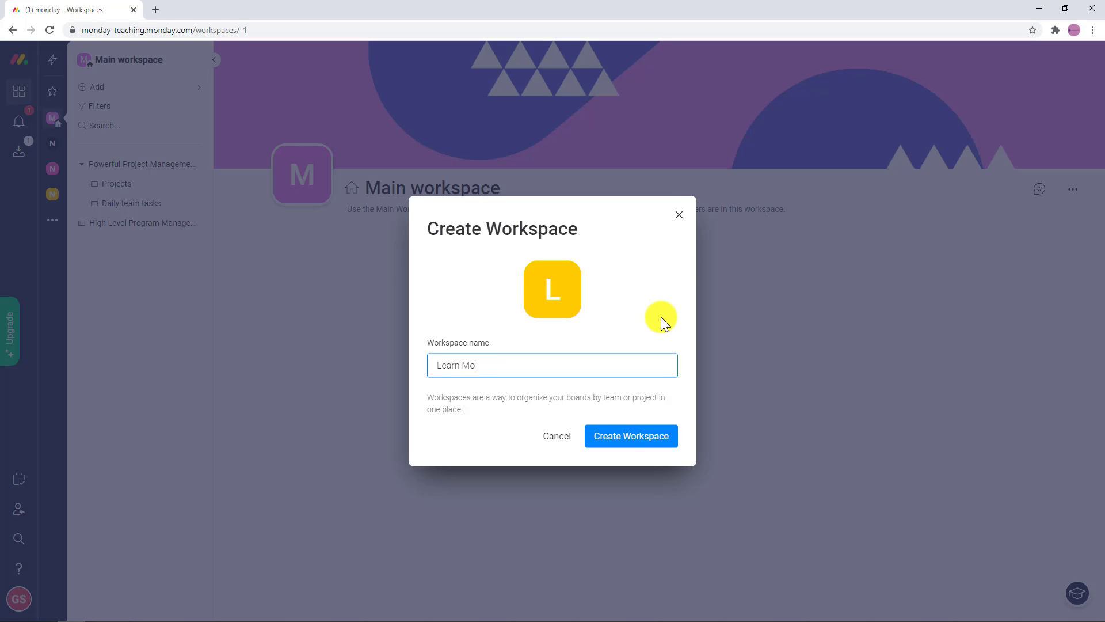
text(nday.com)
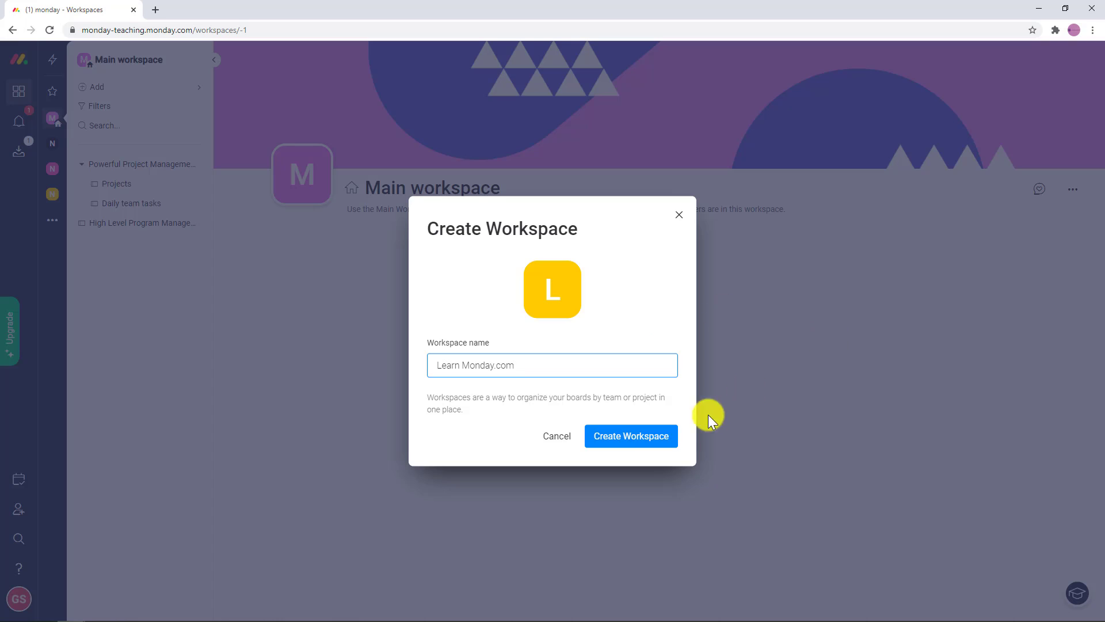
click(663, 440)
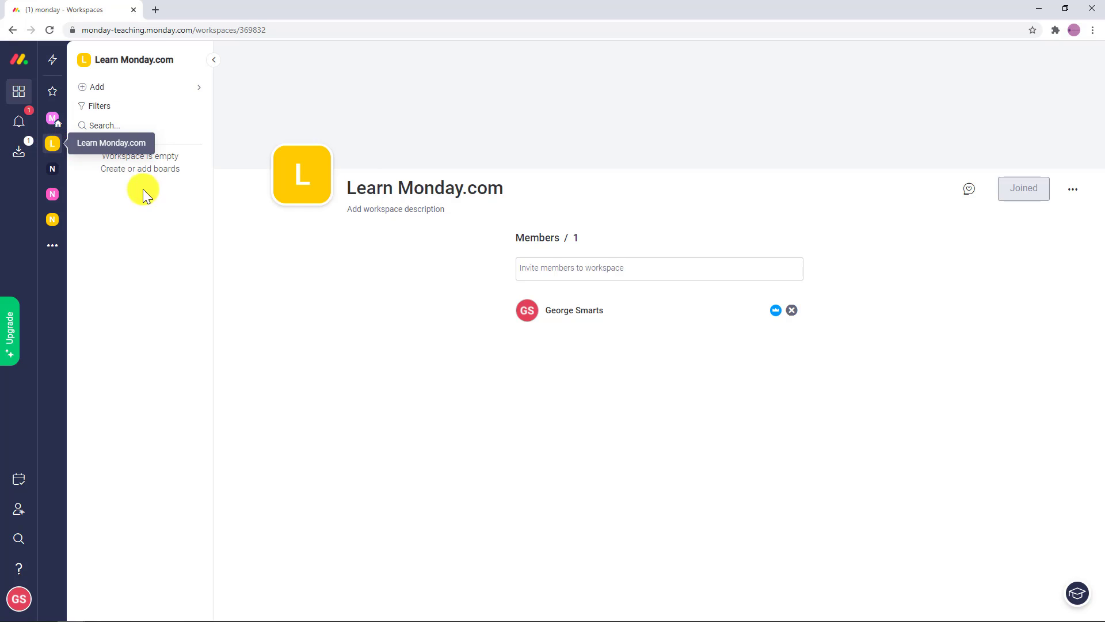
Add a folder named IT Projects to the Learn Monday.com workspace and collapse it.
click(158, 90)
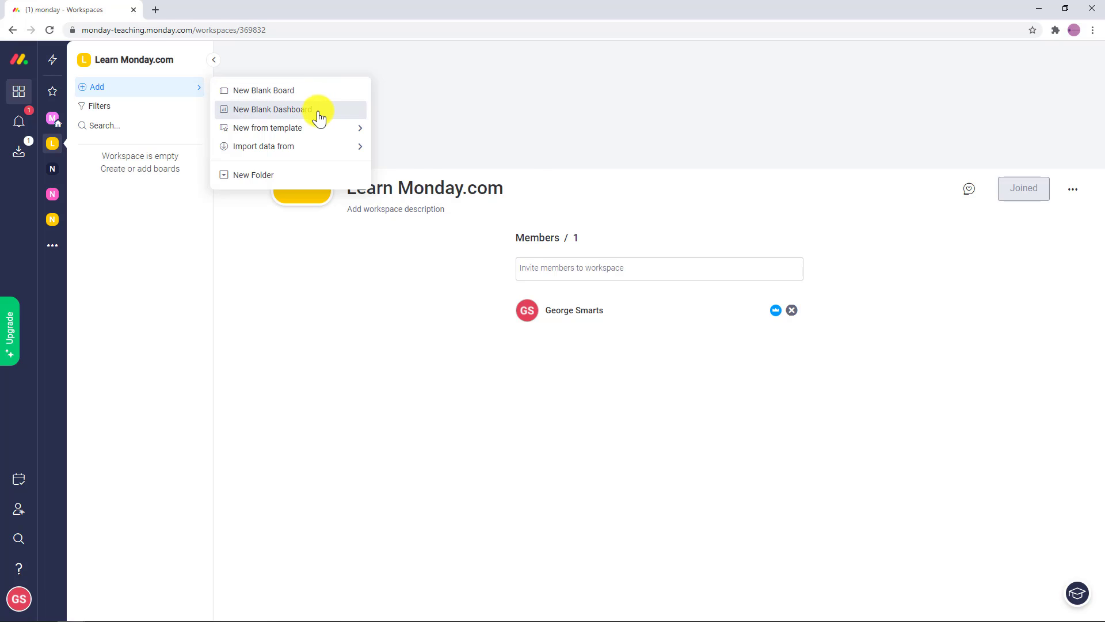
mouse_move(323, 134)
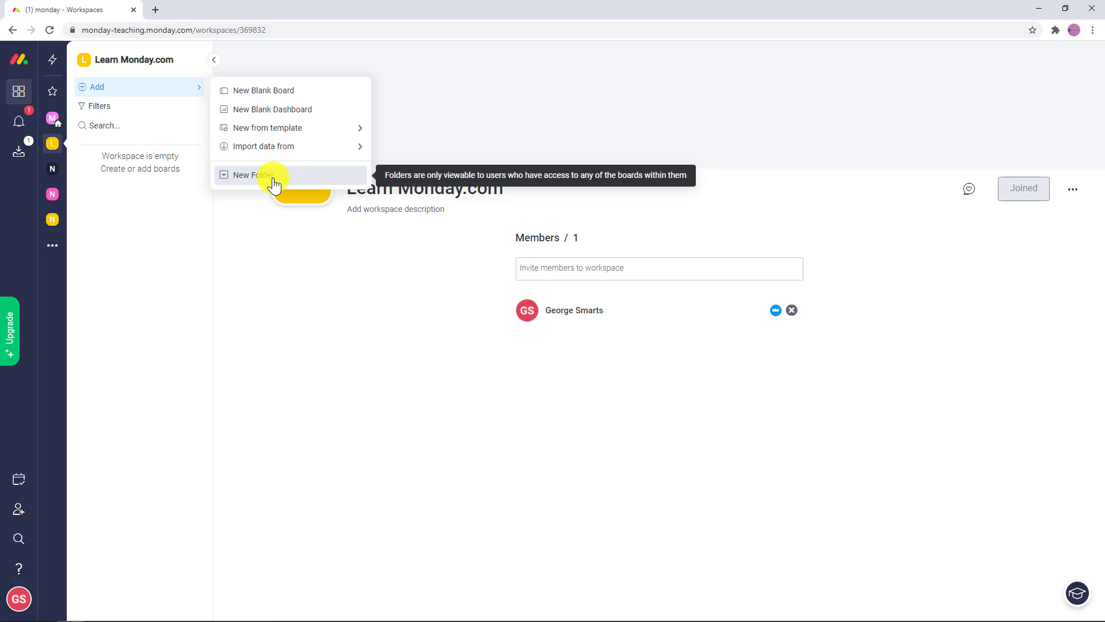
click(274, 179)
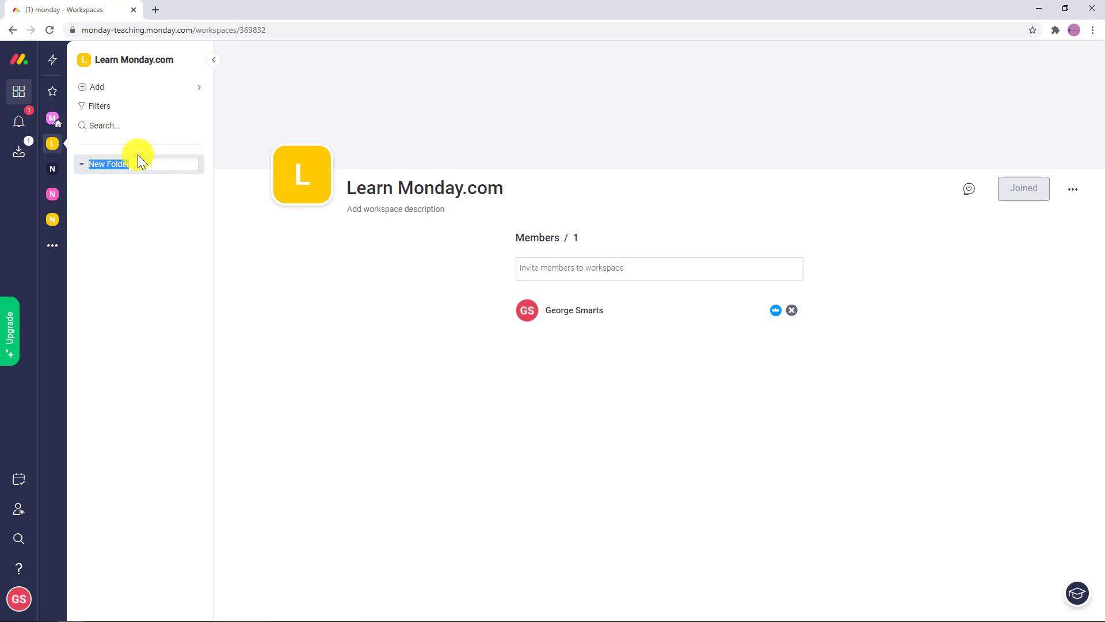
text(IT Projects)
key(Return)
click(112, 165)
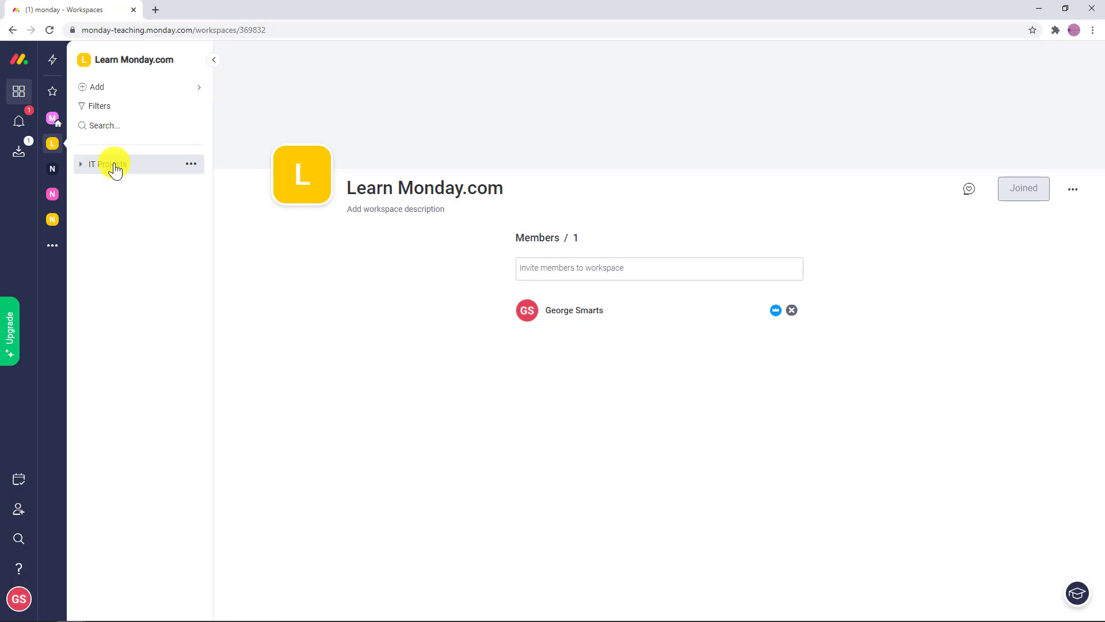
Start a new board in the IT Projects folder using the Start from scratch template from the Build Your Own category.
click(190, 165)
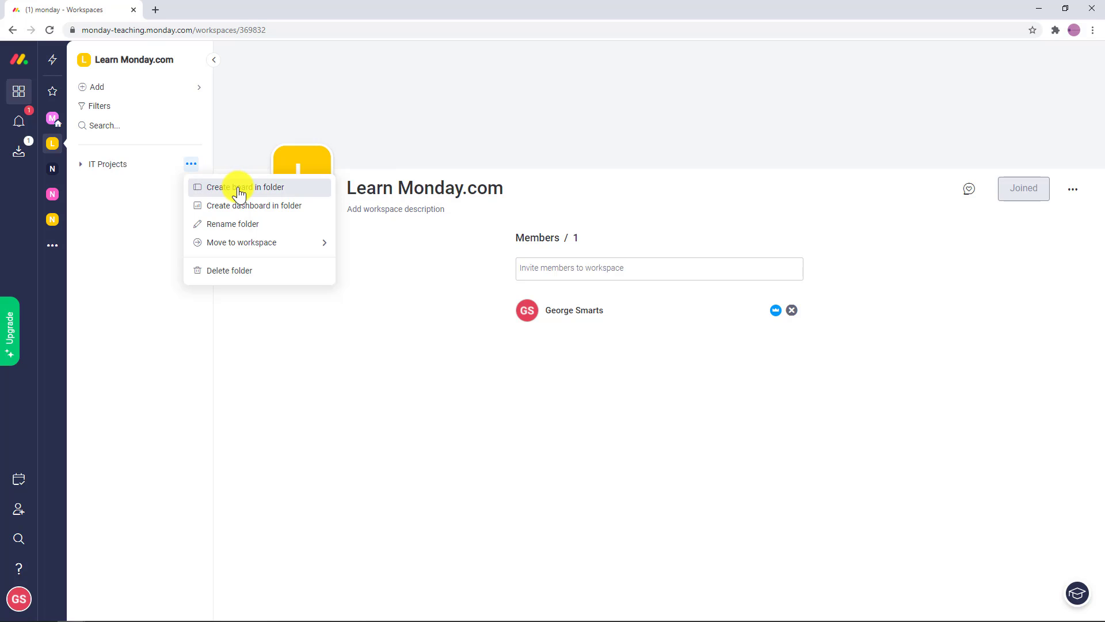
click(282, 198)
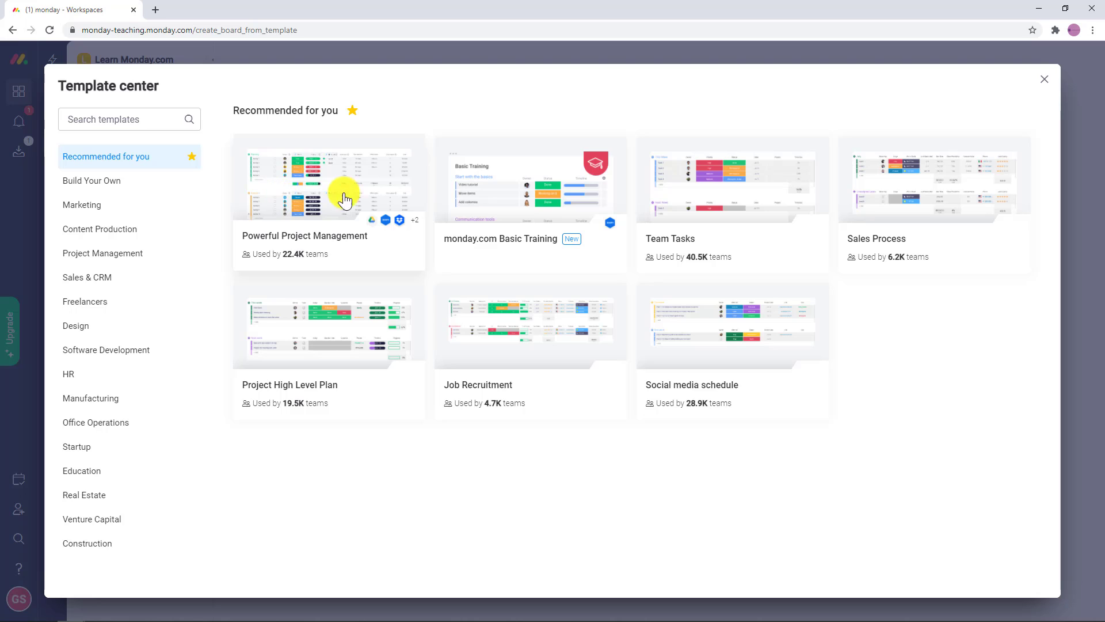
mouse_move(328, 237)
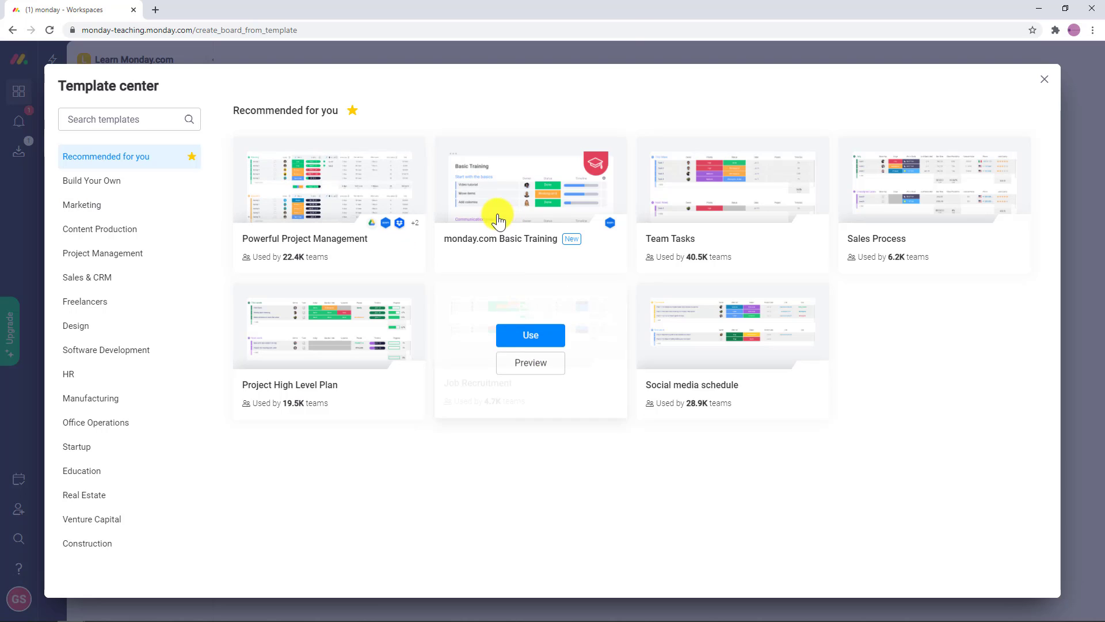
mouse_move(609, 252)
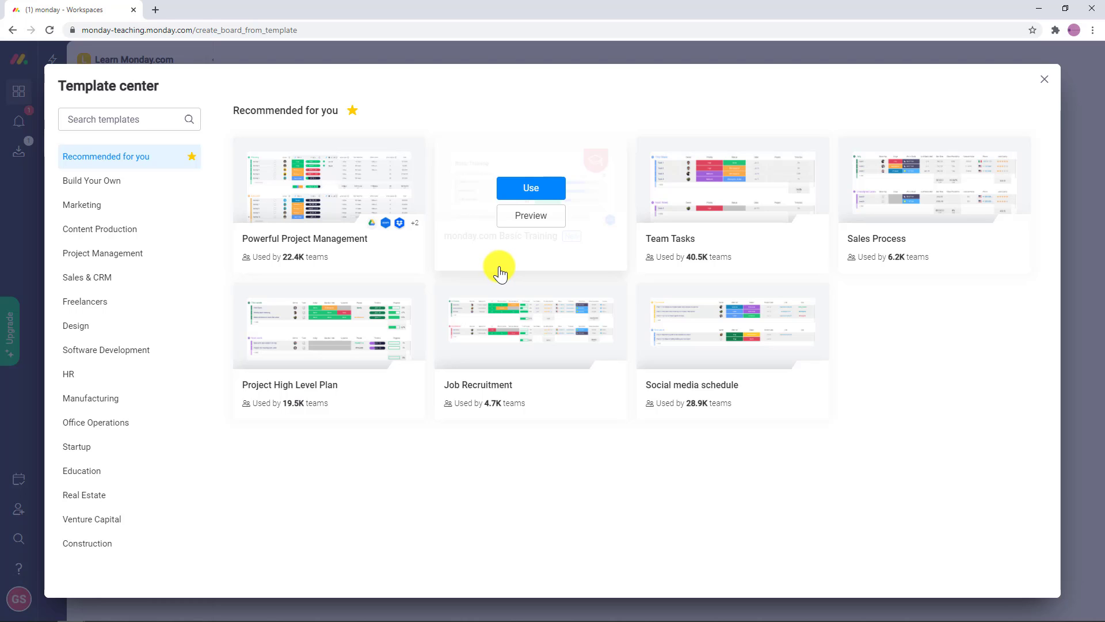
mouse_move(260, 299)
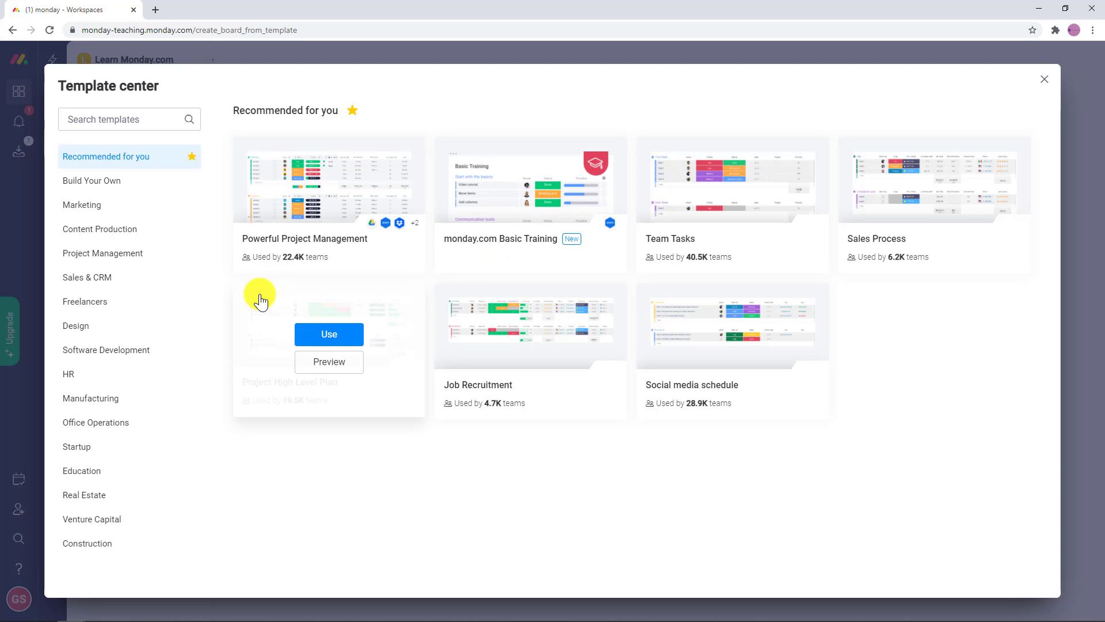
click(98, 184)
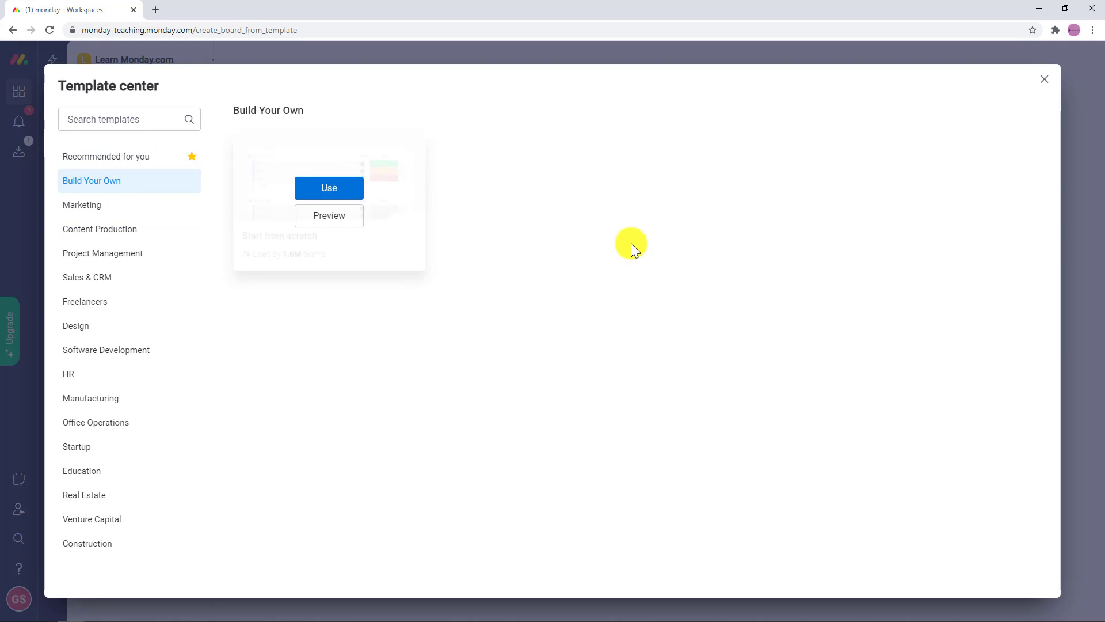
mouse_move(301, 214)
click(329, 190)
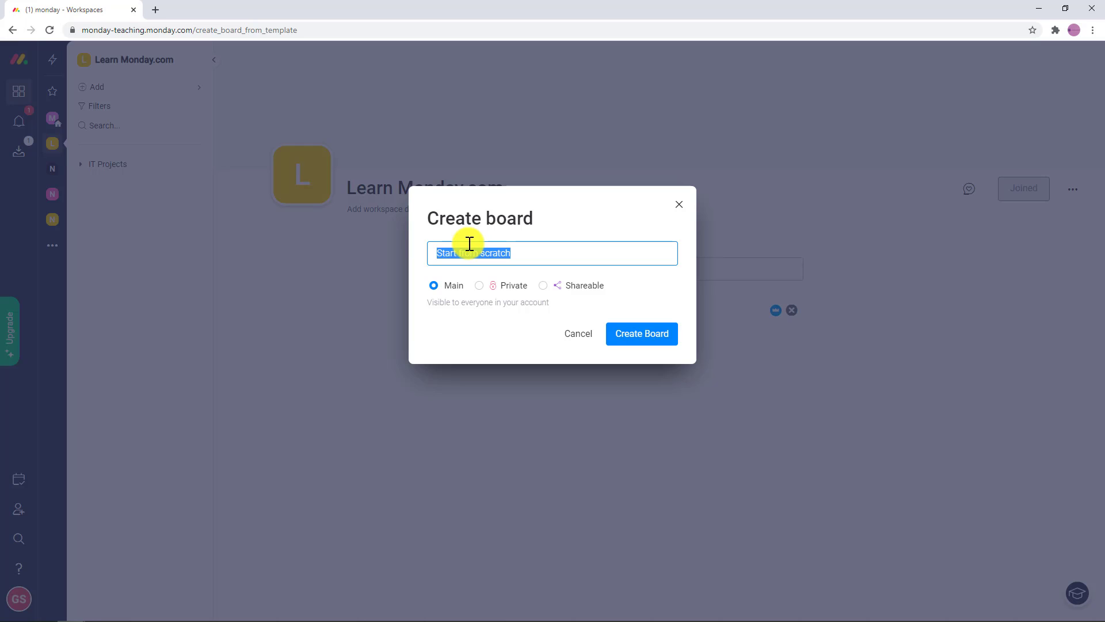
Name the board Our first project, try the Private and Shareable types, and create it as a Main board.
text(Our first p)
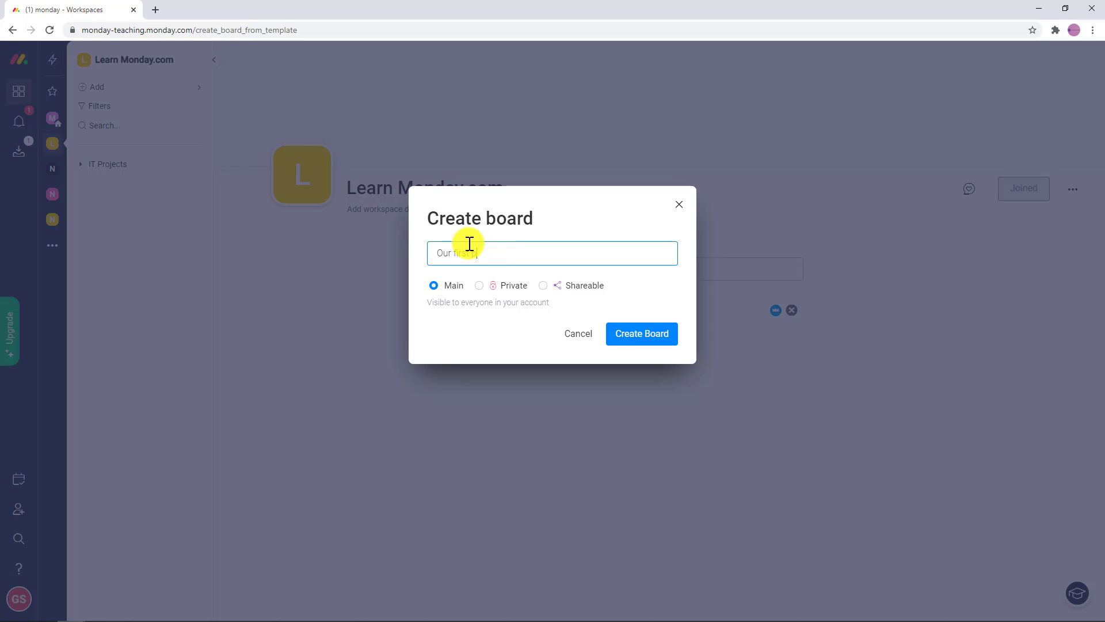
text(roject)
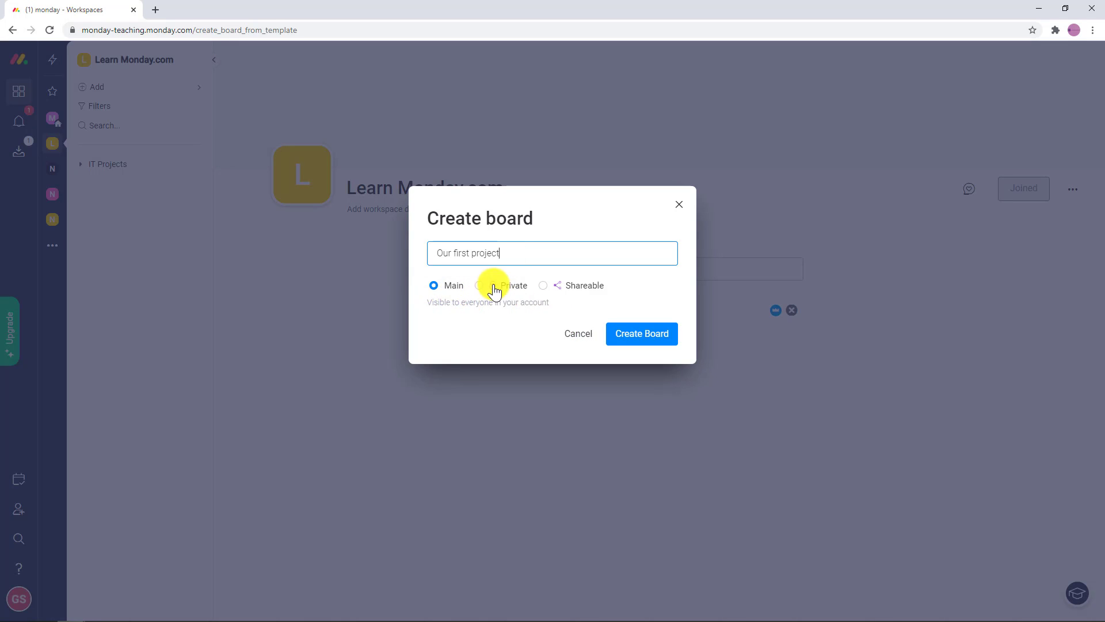
click(453, 291)
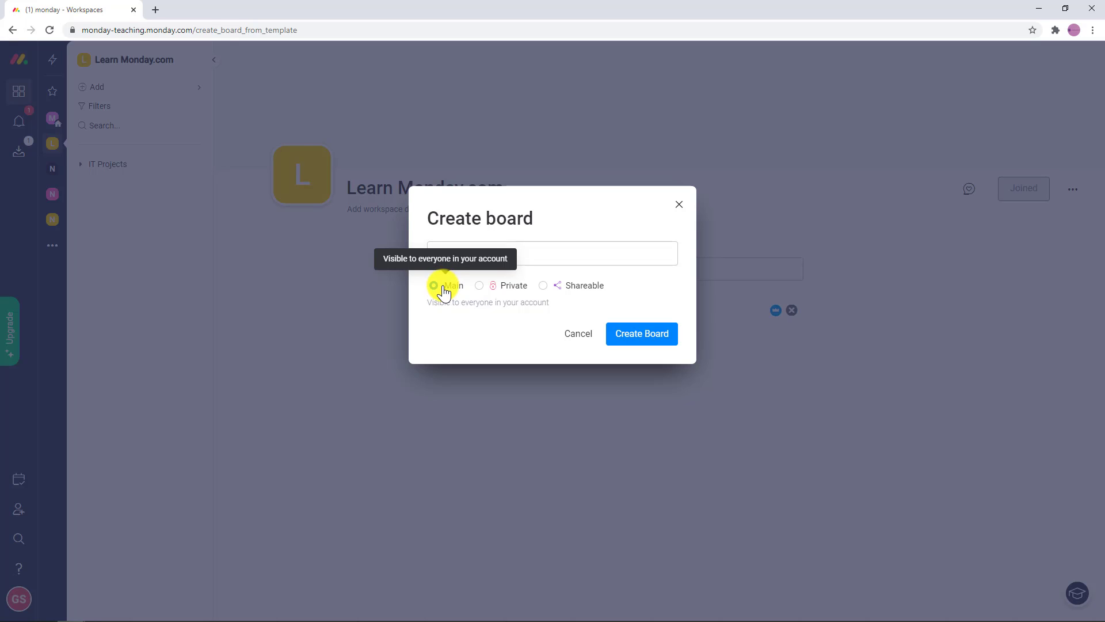
click(480, 286)
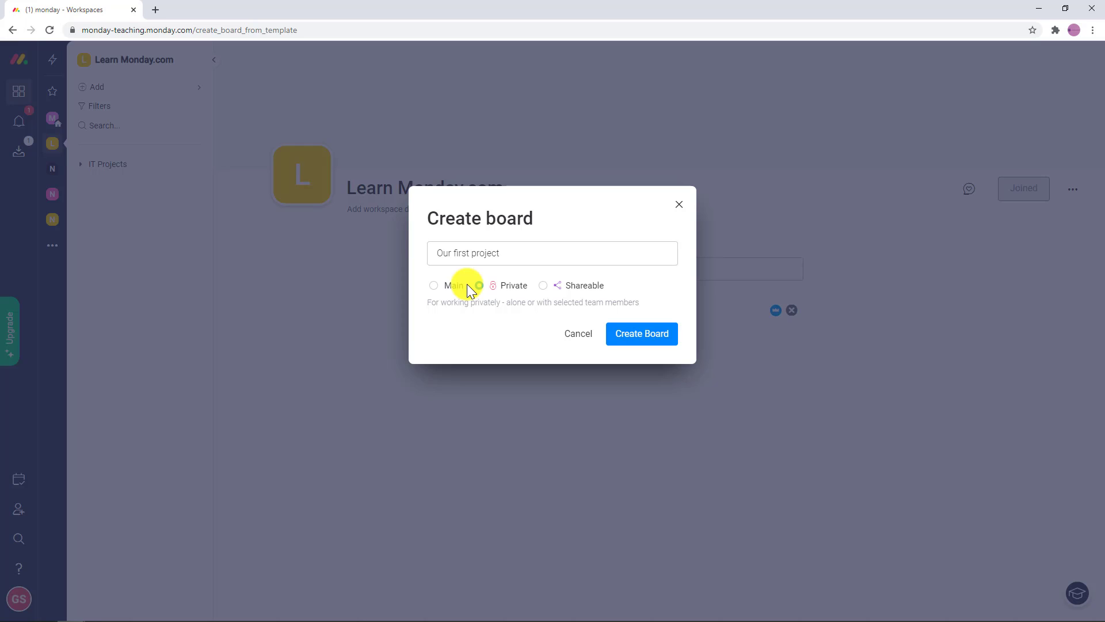
click(543, 285)
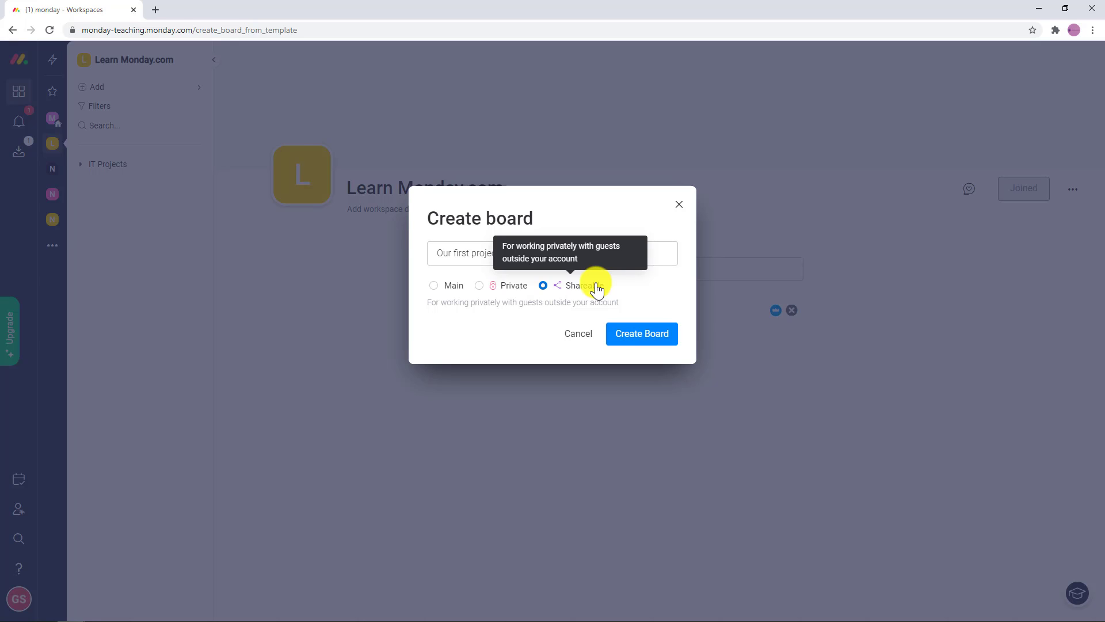
click(433, 287)
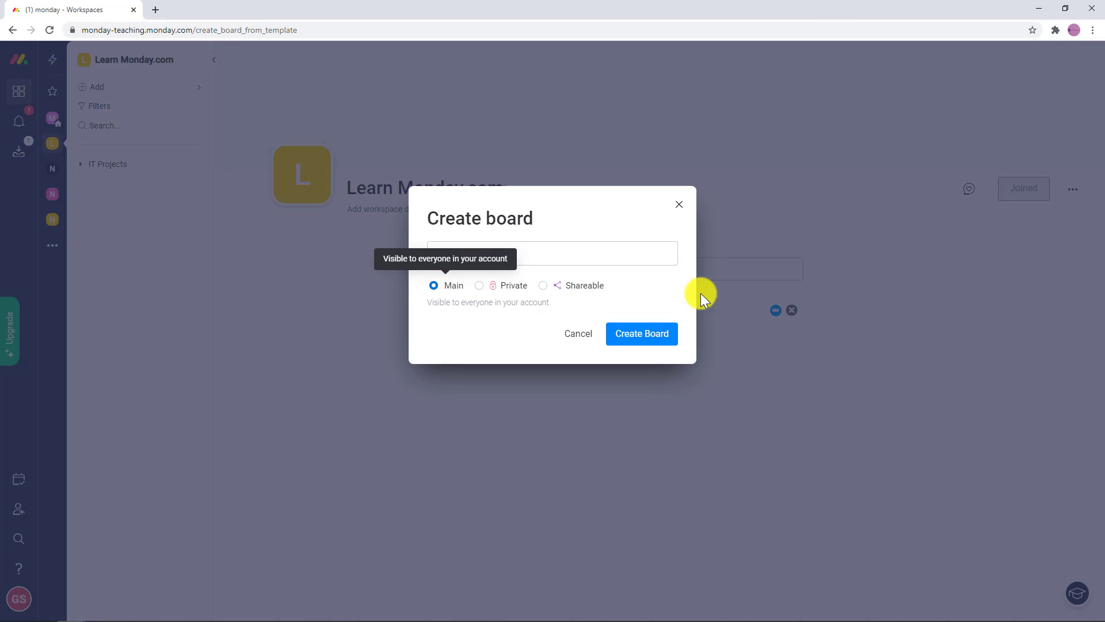
click(662, 339)
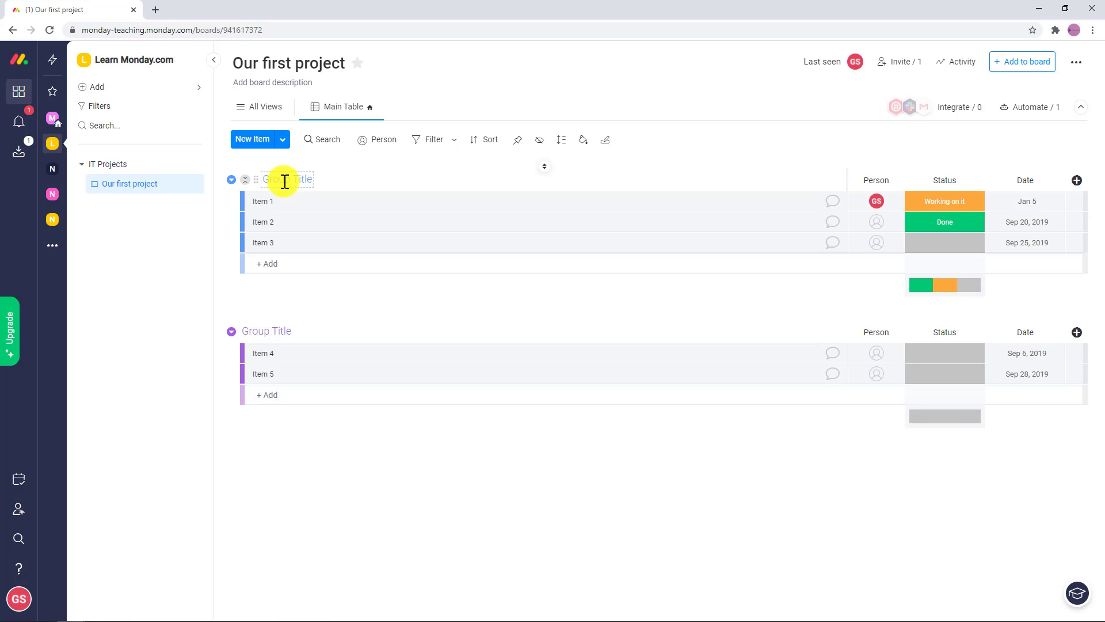
Rename the board's first group as Analysis and its second group as Execution.
click(308, 179)
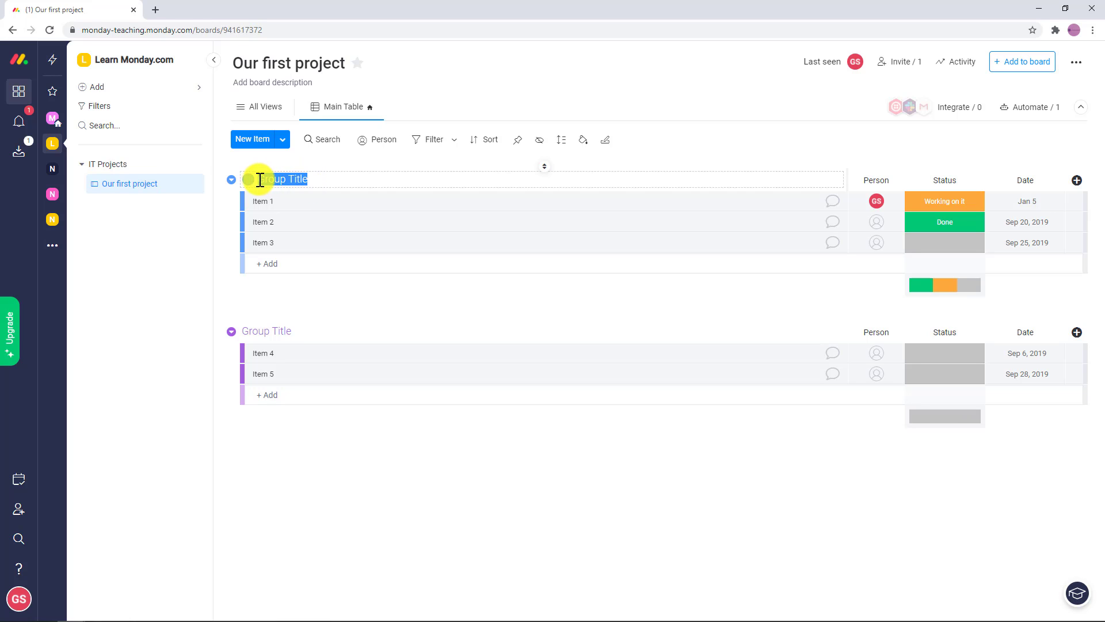
key(BackSpace)
key(Return)
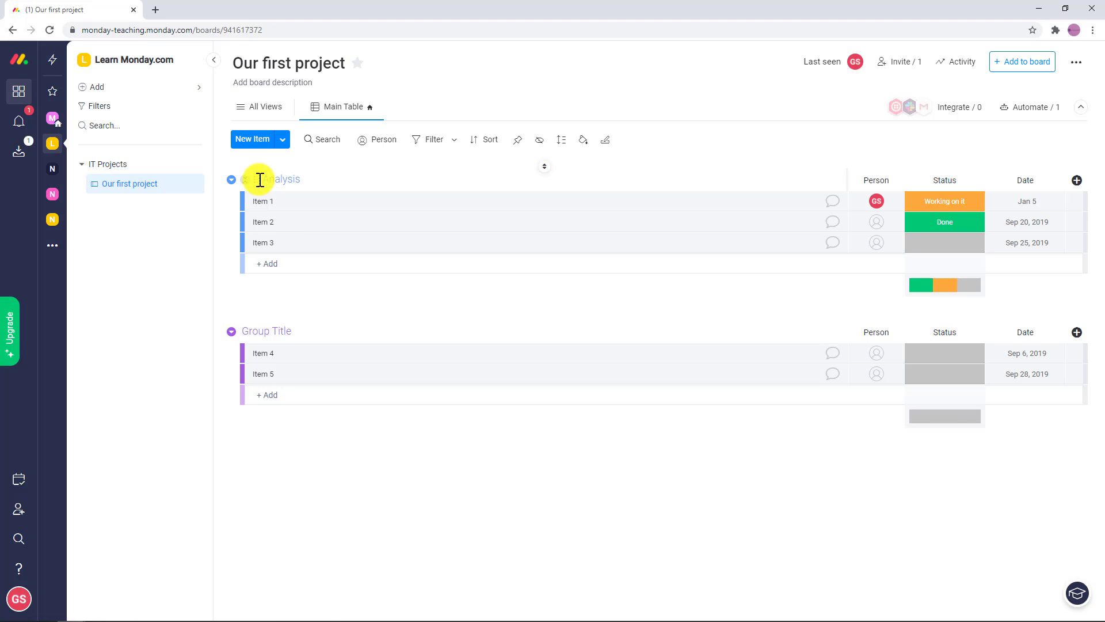
click(311, 332)
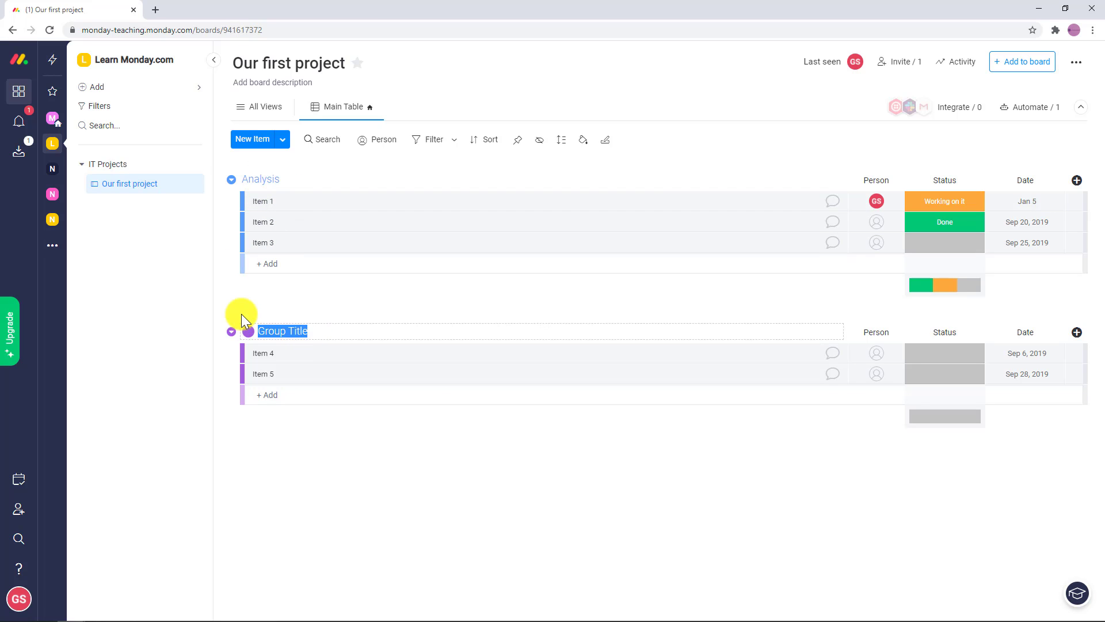
text(Ee)
text(ecution)
key(Return)
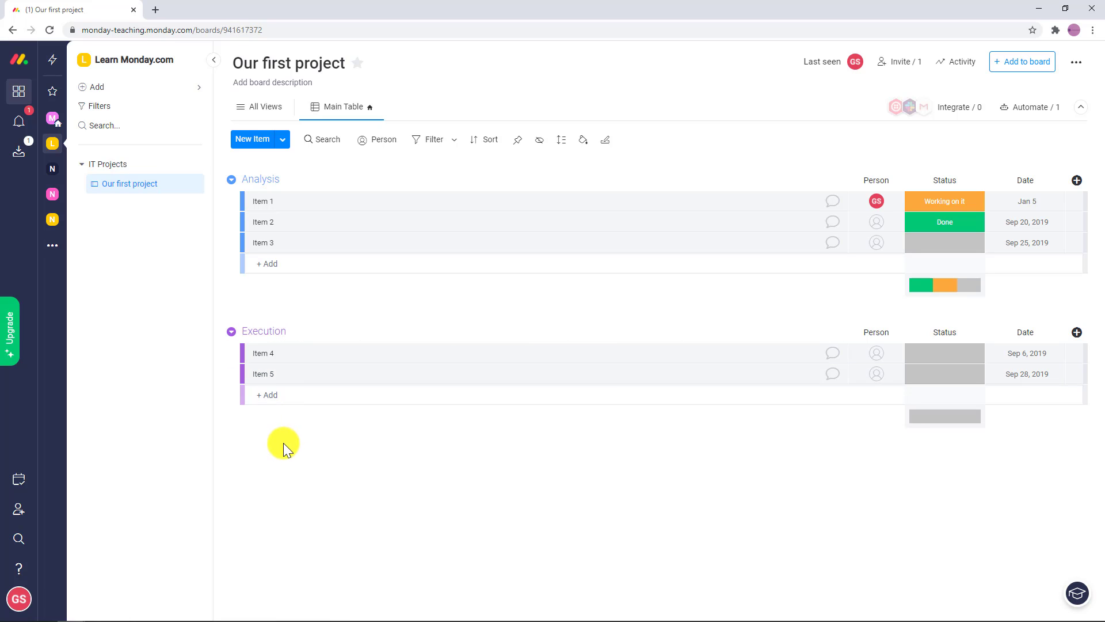
Add a new group of items, move it below the Execution group, and name it Launch.
click(282, 140)
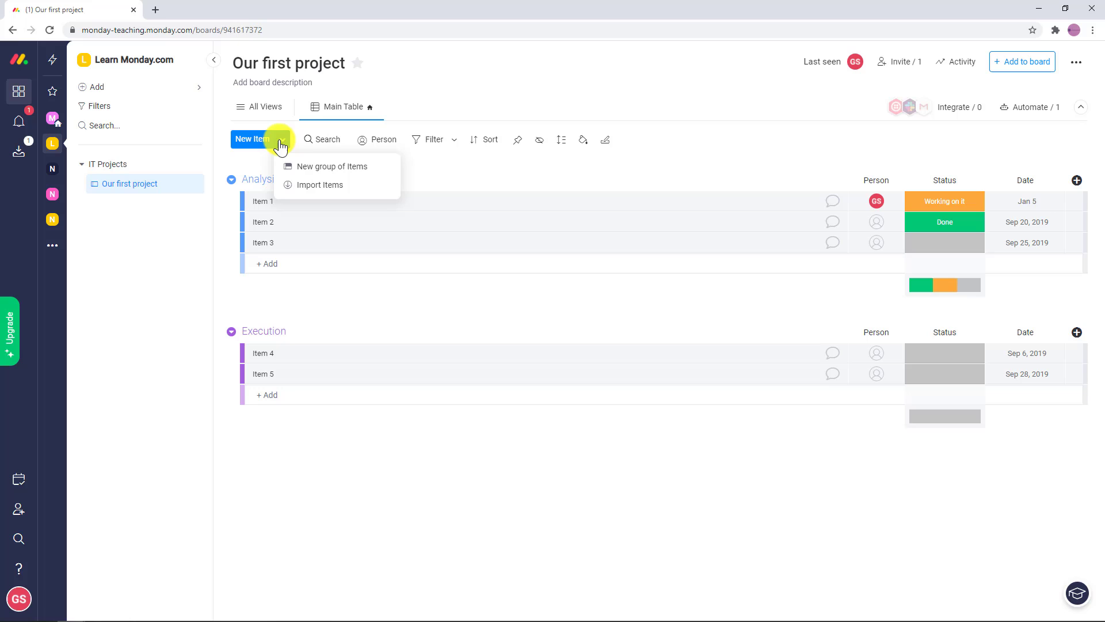
click(320, 170)
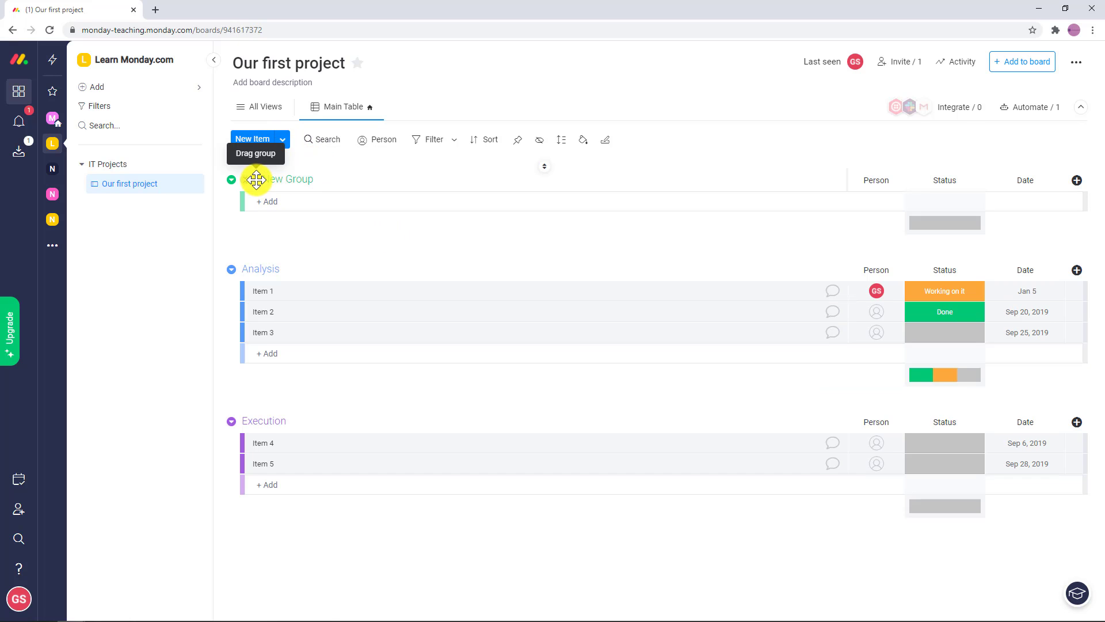
drag(256, 181, 271, 240)
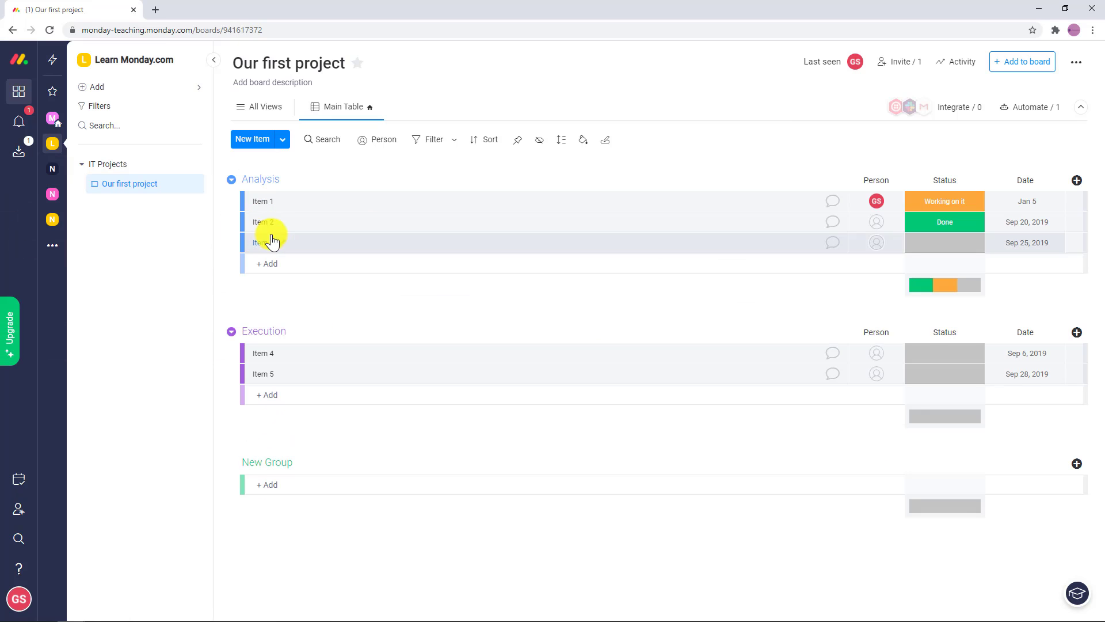
click(304, 463)
drag(311, 463, 265, 453)
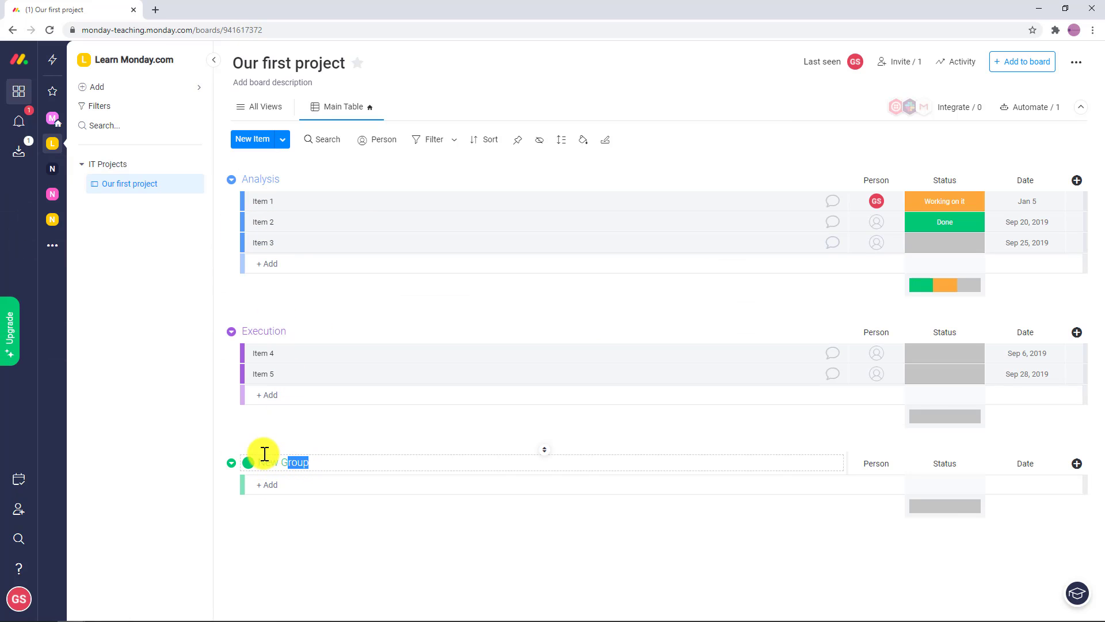
text(Launch)
Open Item 1 in the Analysis group, rename it as Analyse the features needed, and close its details.
click(271, 202)
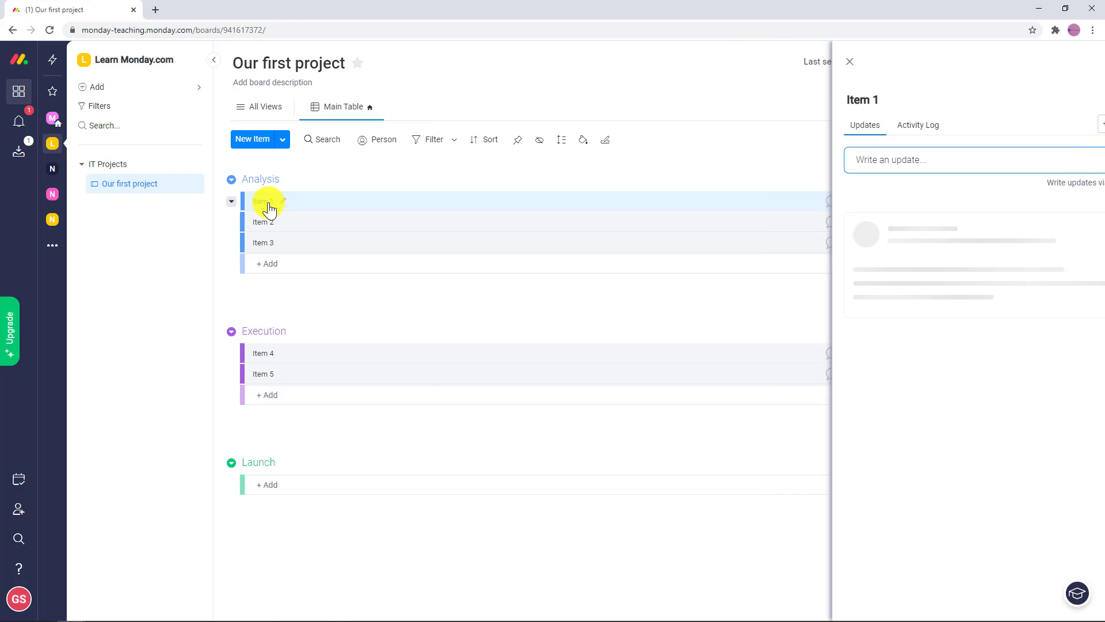
click(829, 98)
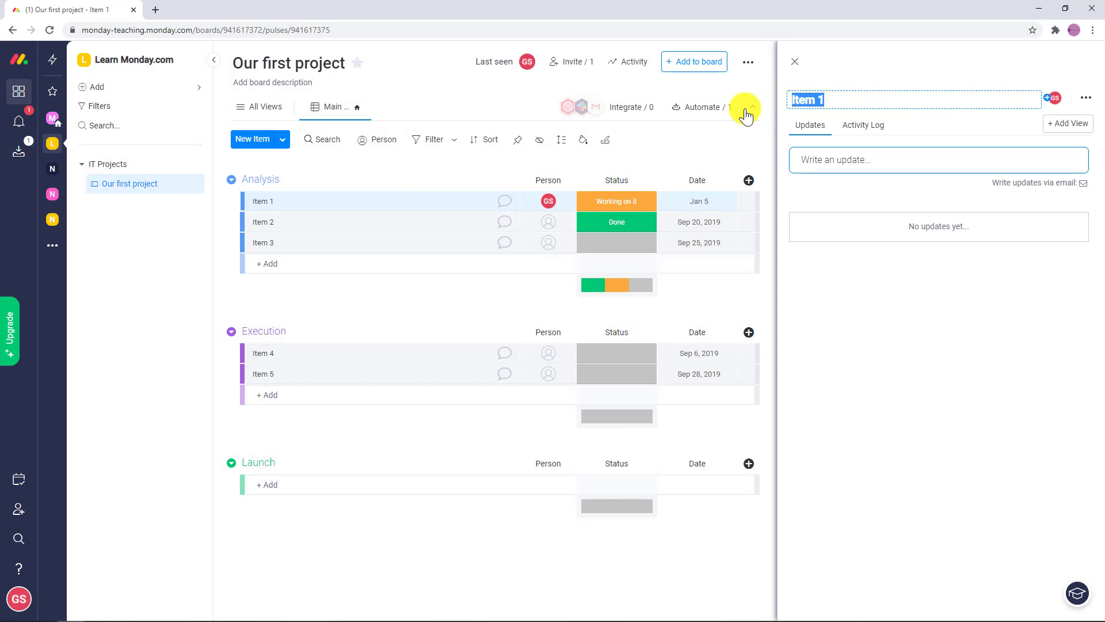
text(Analyse the )
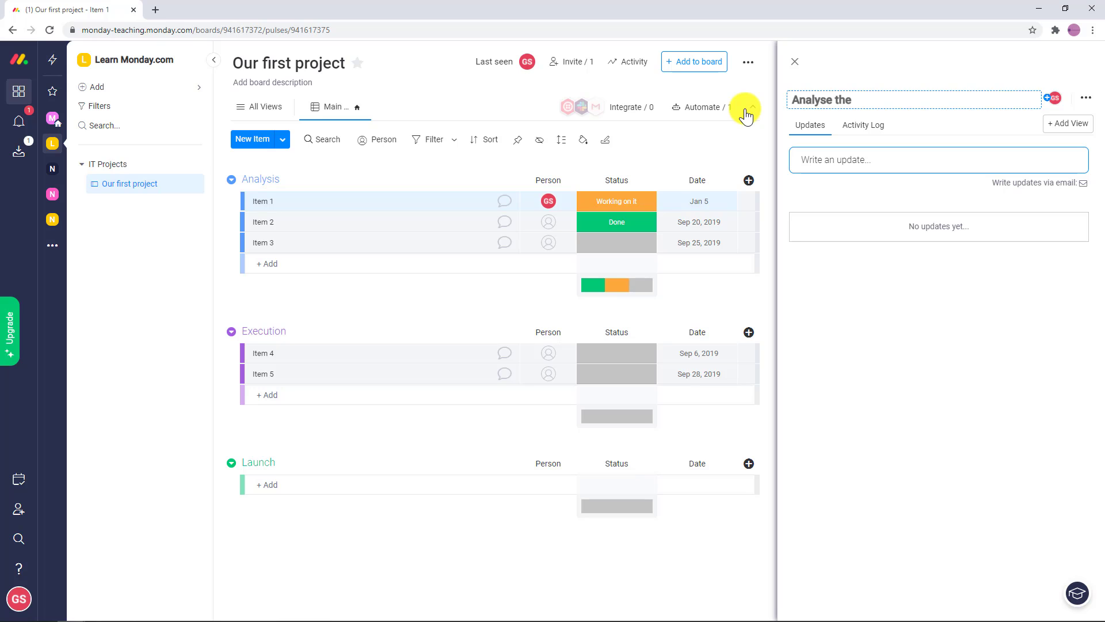
text(features needed)
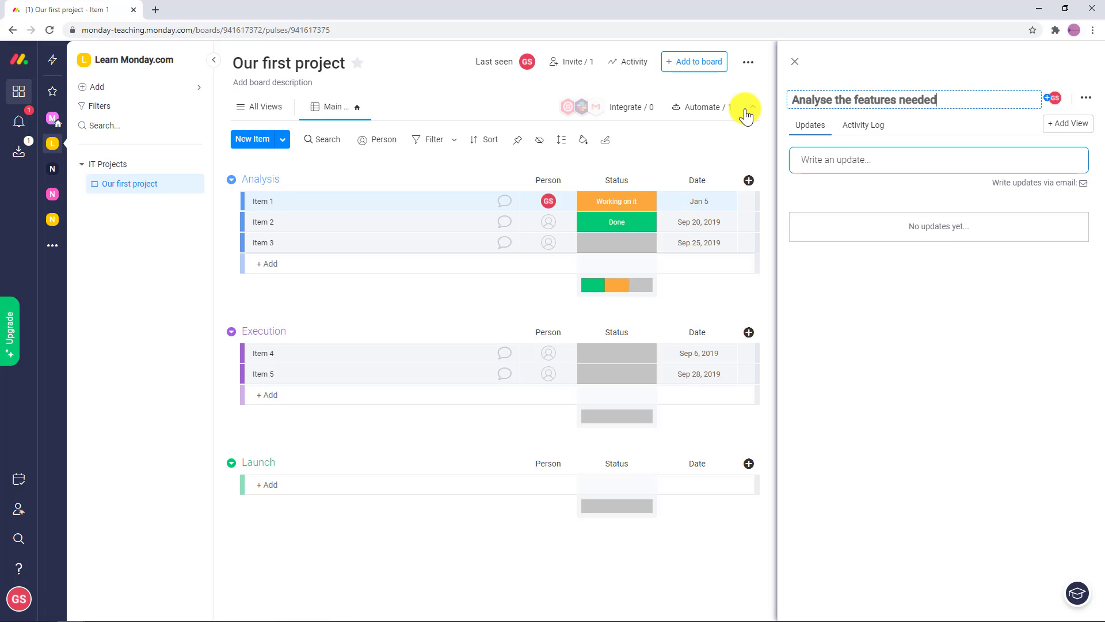
key(Return)
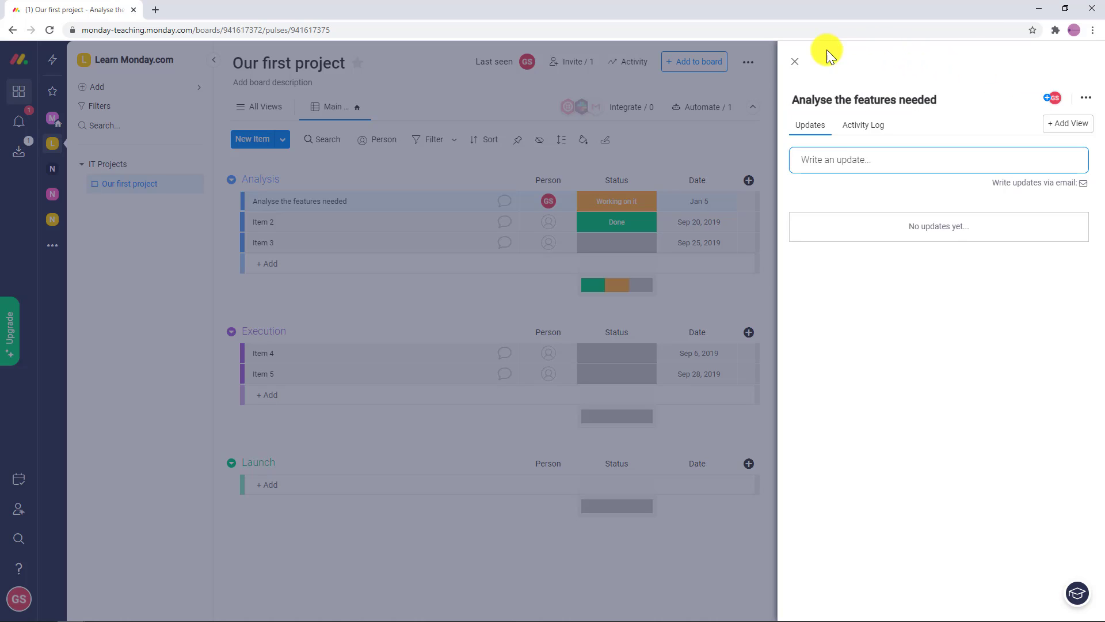
click(757, 58)
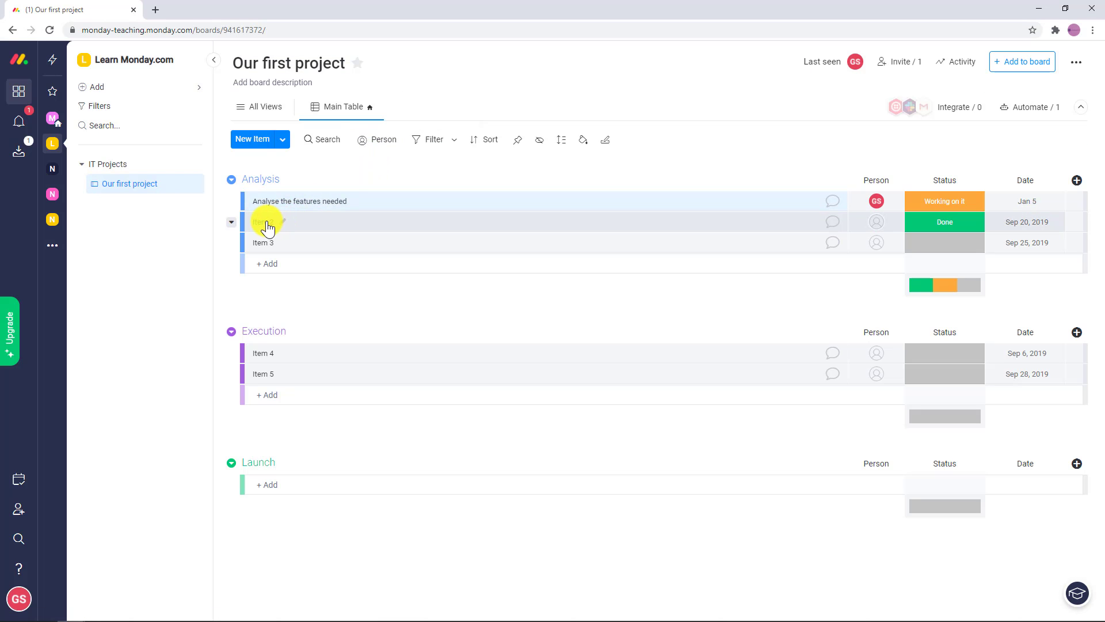
Rename Item 2 as Prepare proposal for management and Item 3 as Requirements finalization in the Analysis group.
click(284, 229)
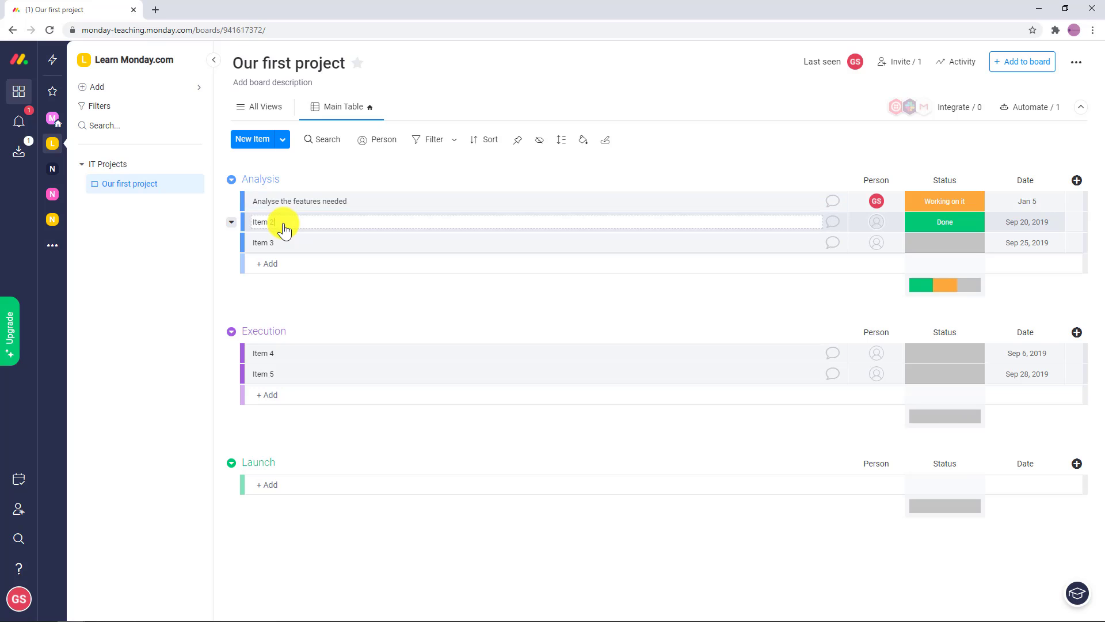
drag(275, 224, 241, 225)
text(Prepare proposal for management)
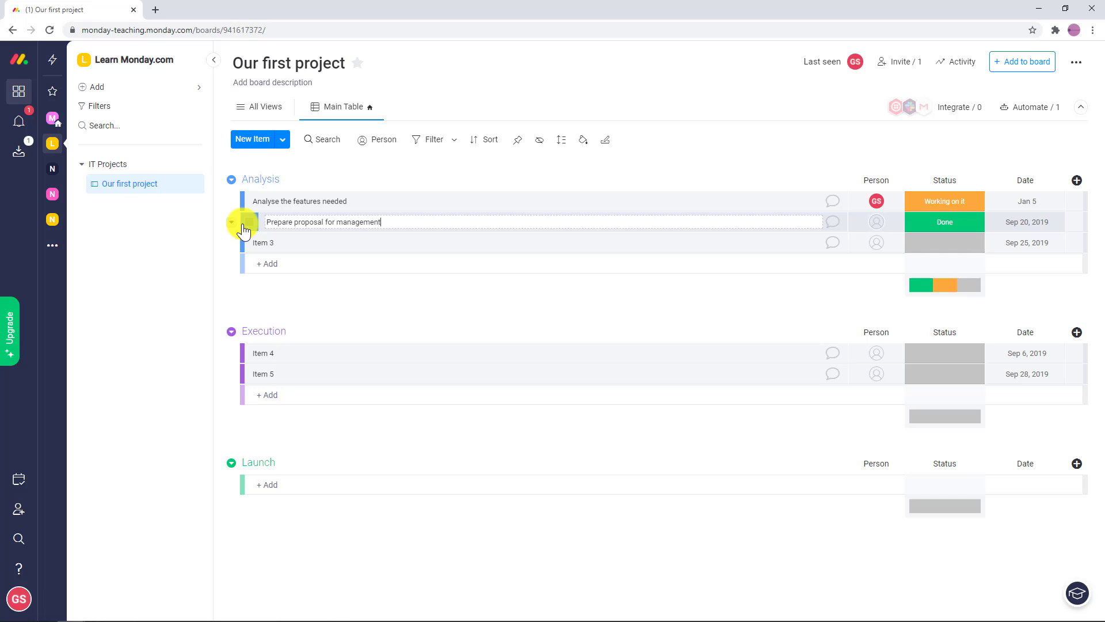
click(280, 243)
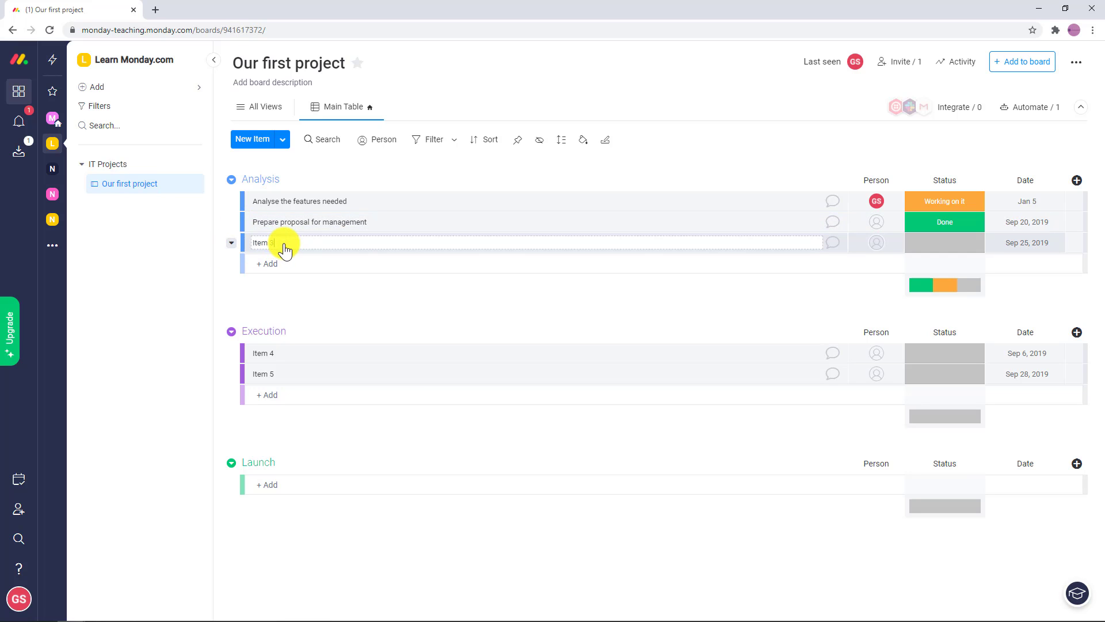
text(Requirements)
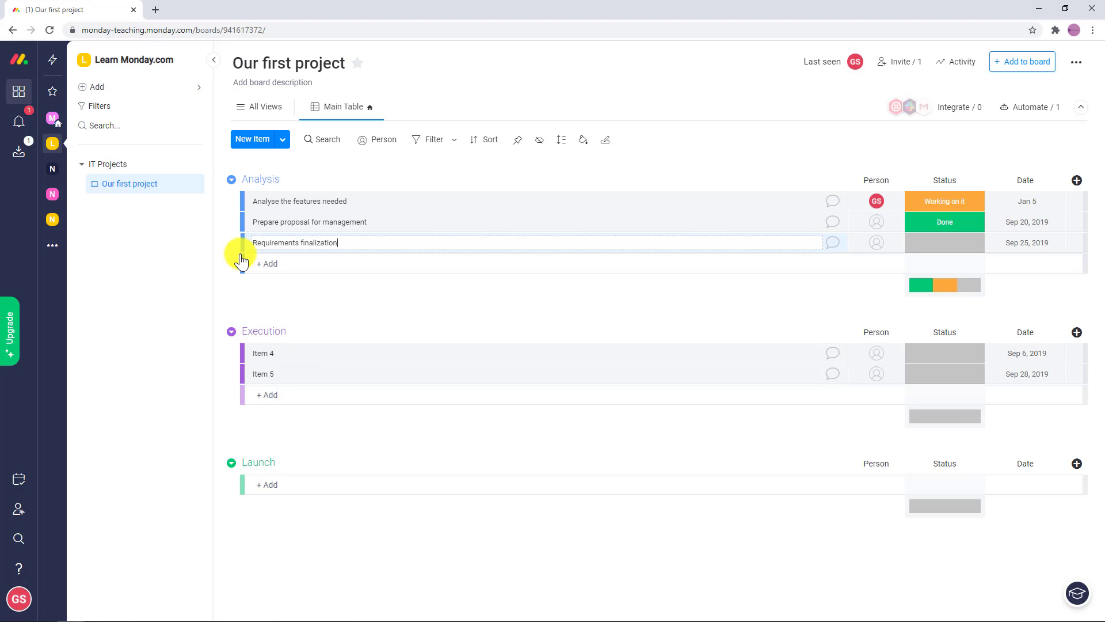
Rename Item 4 as Develop the website and Item 5 as Test the website in the Execution group.
click(285, 353)
drag(285, 353, 251, 350)
key(BackSpace)
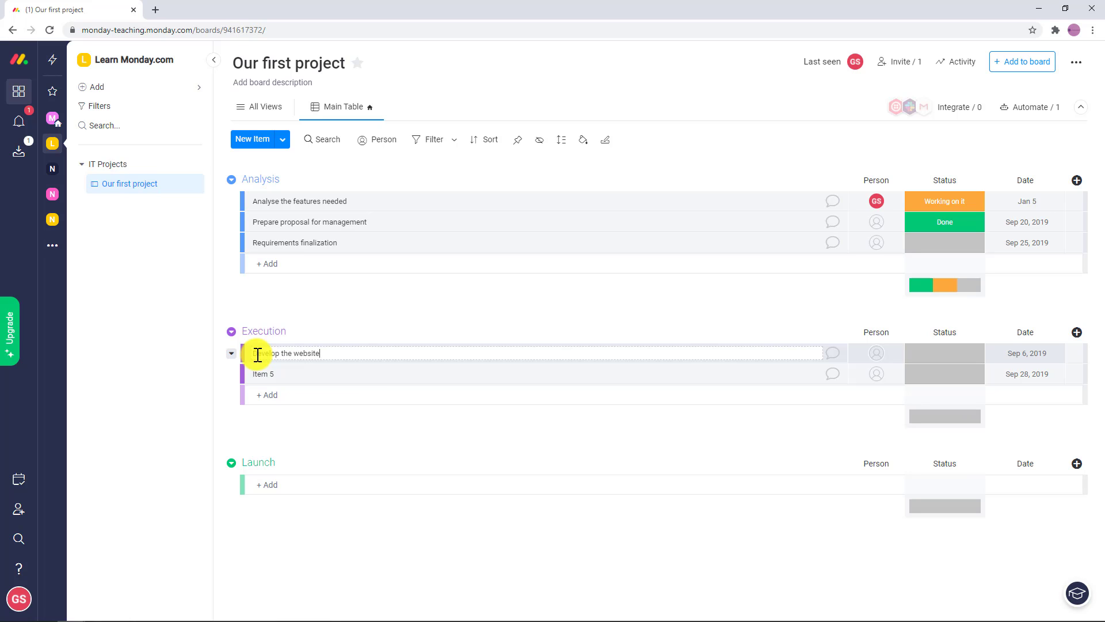
click(285, 374)
drag(286, 374, 238, 372)
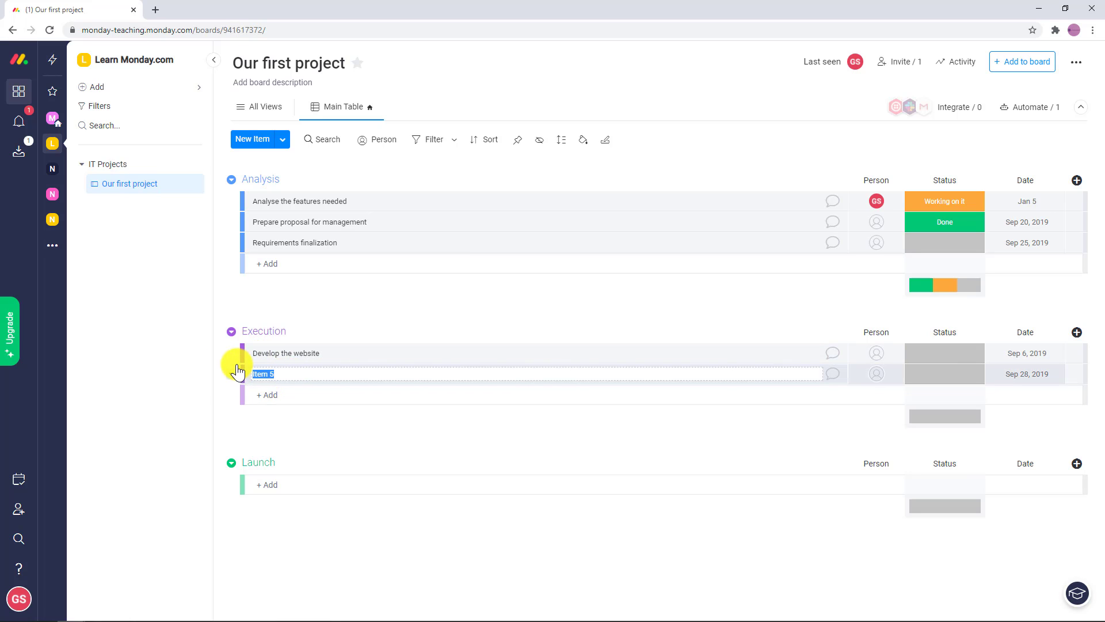
text(Test the website)
Add an item named Launch the website to the Launch group.
click(279, 485)
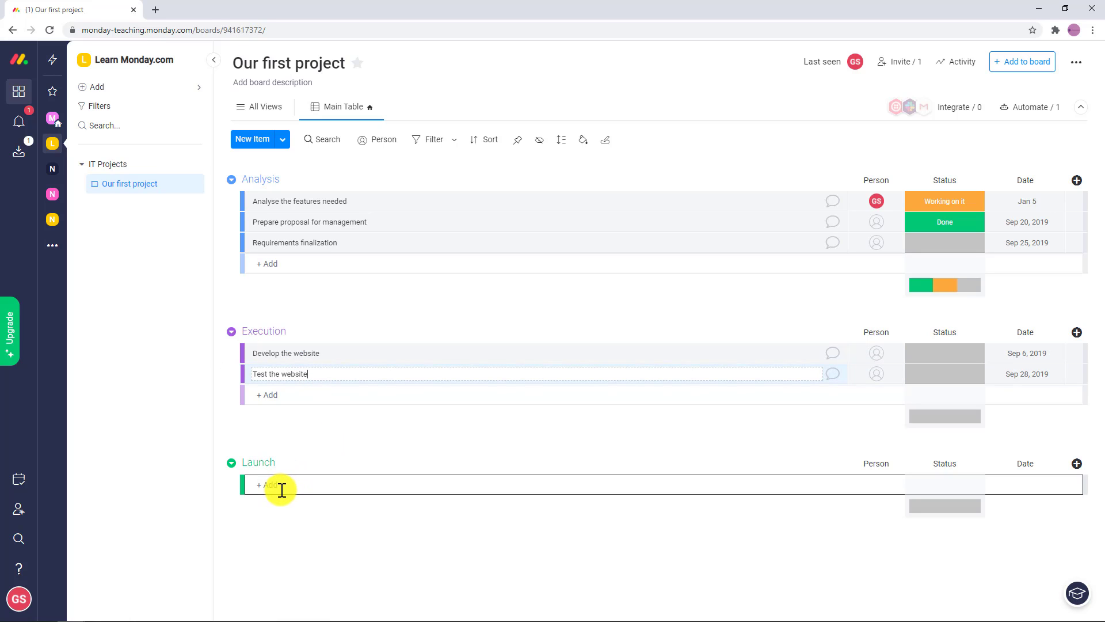
text(Launch the website)
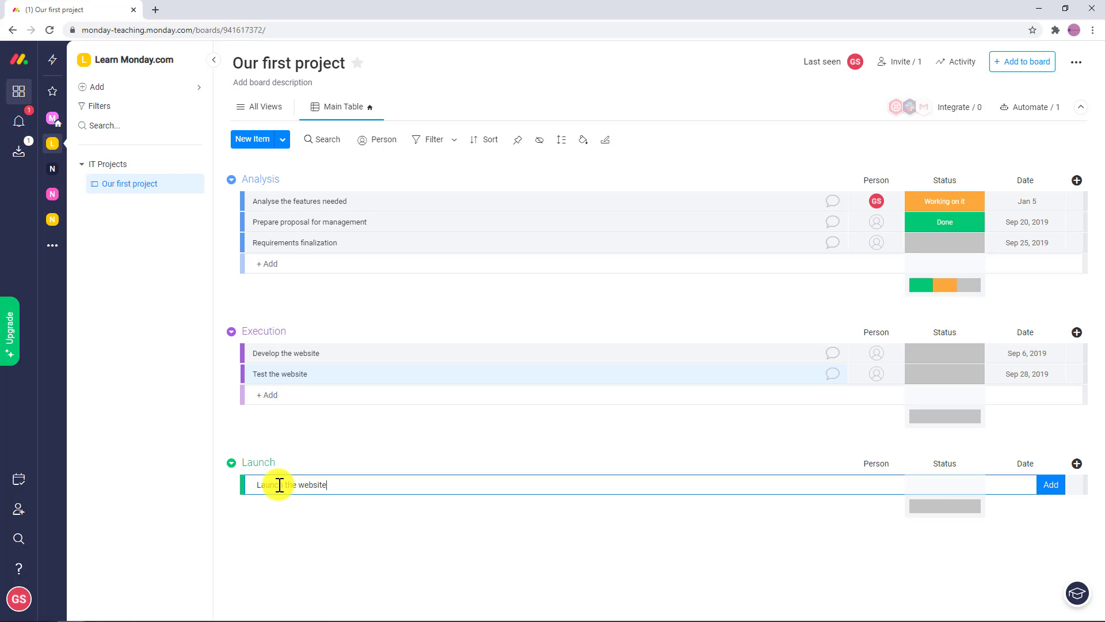
key(Return)
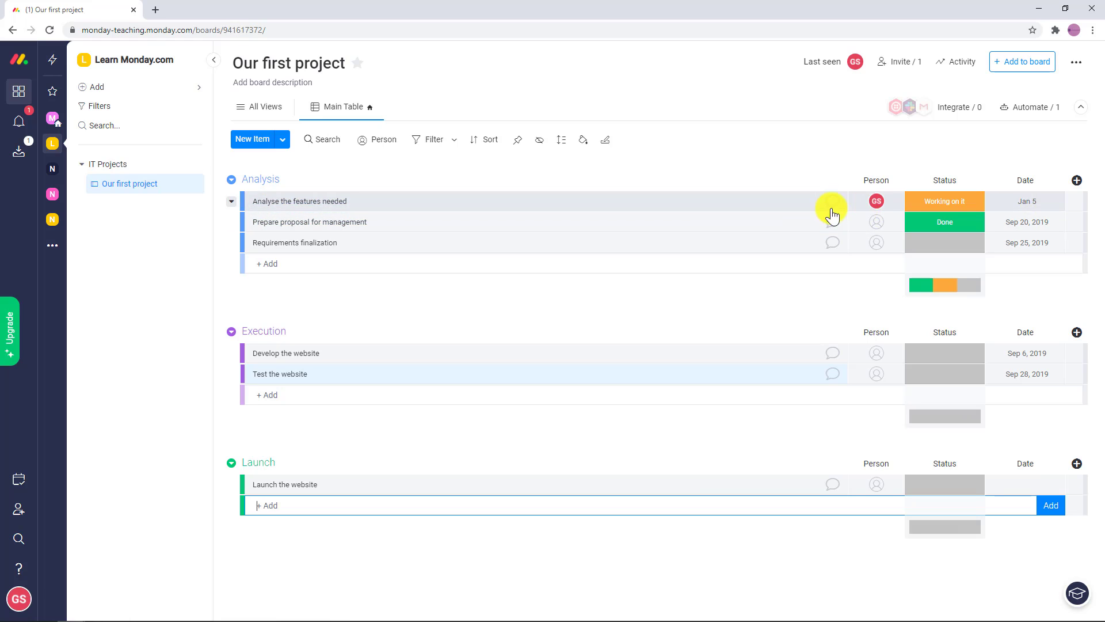
Rename the Person column as Owner.
click(888, 182)
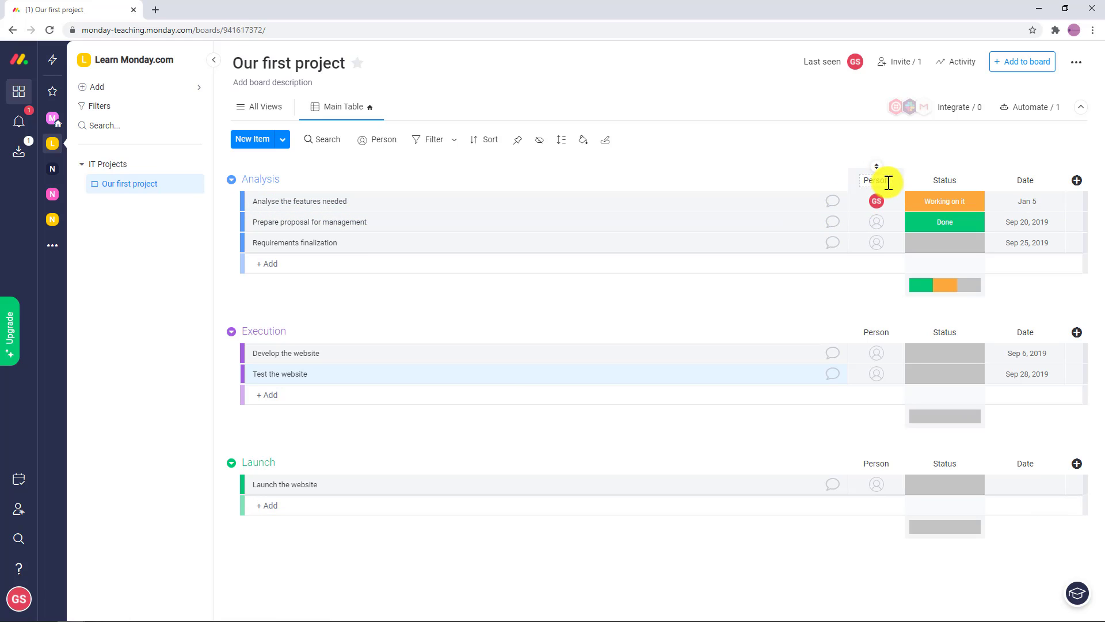
drag(889, 181, 773, 180)
text(Owner)
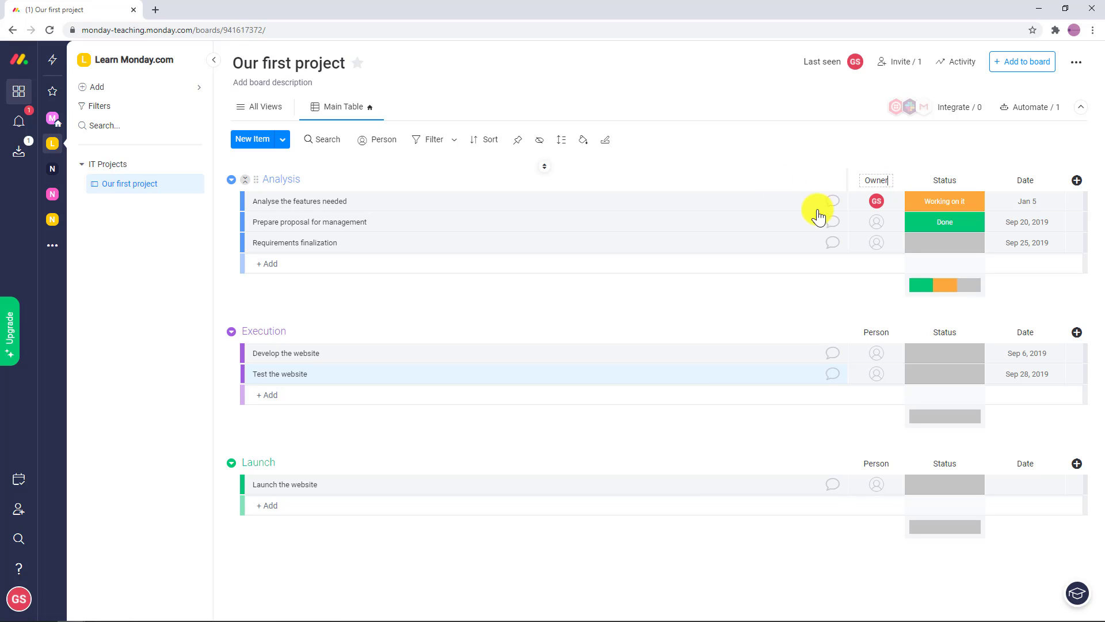
click(873, 292)
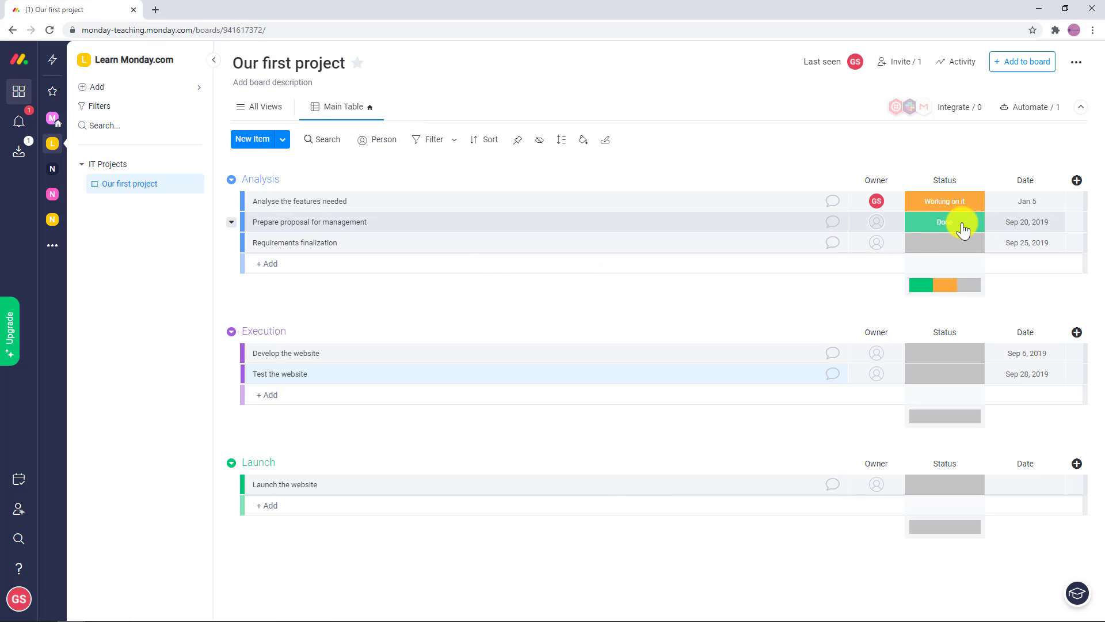
Assign invited members as the owners of Prepare proposal for management and Requirements finalization.
click(875, 223)
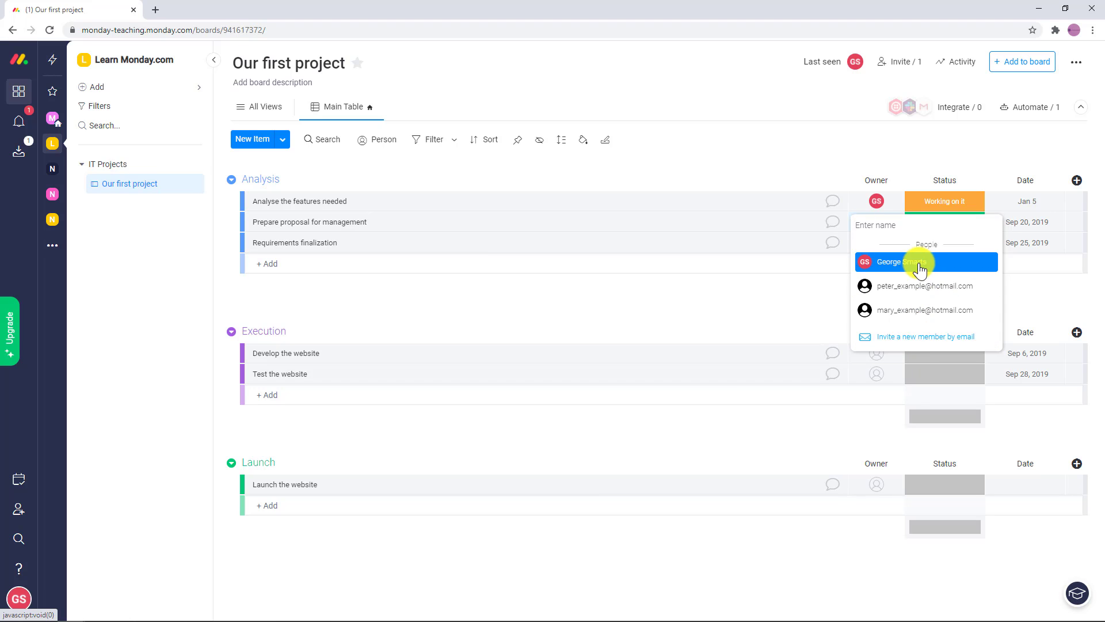
click(922, 284)
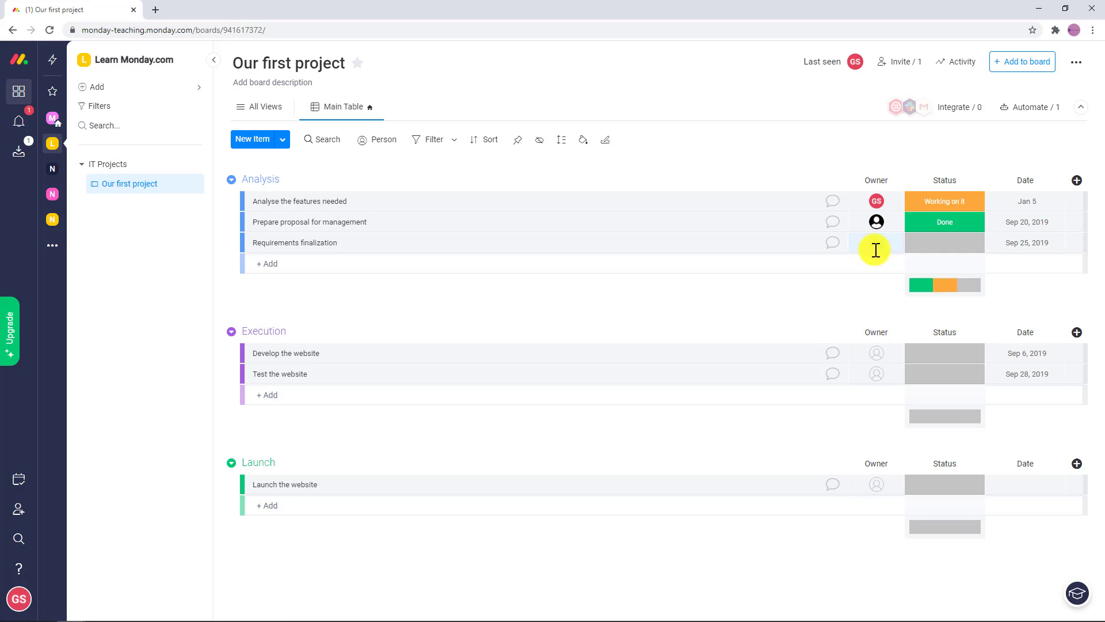
click(877, 247)
click(895, 306)
Assign the account holder as owner of Develop the website and Launch the website, and an invited member as owner of Test the website.
click(879, 357)
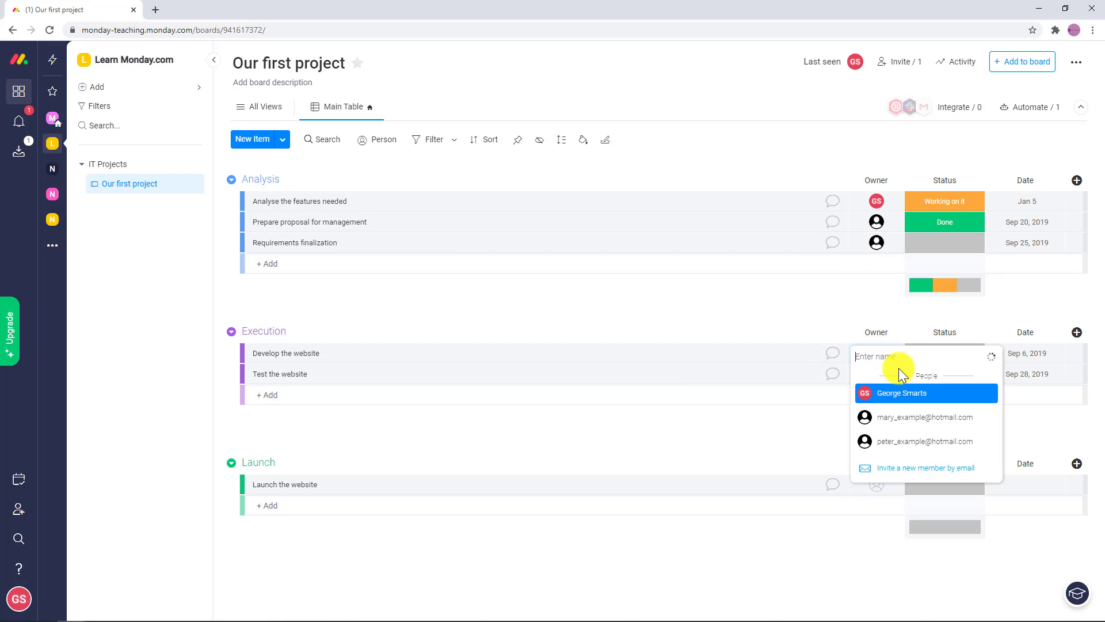
click(905, 392)
click(873, 373)
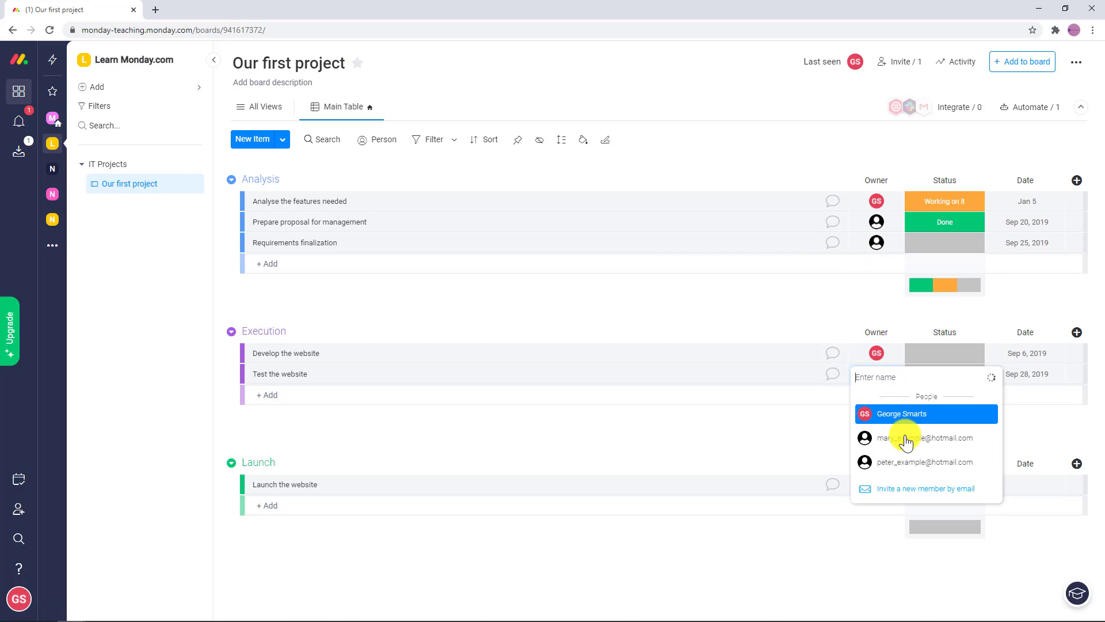
click(899, 437)
click(878, 484)
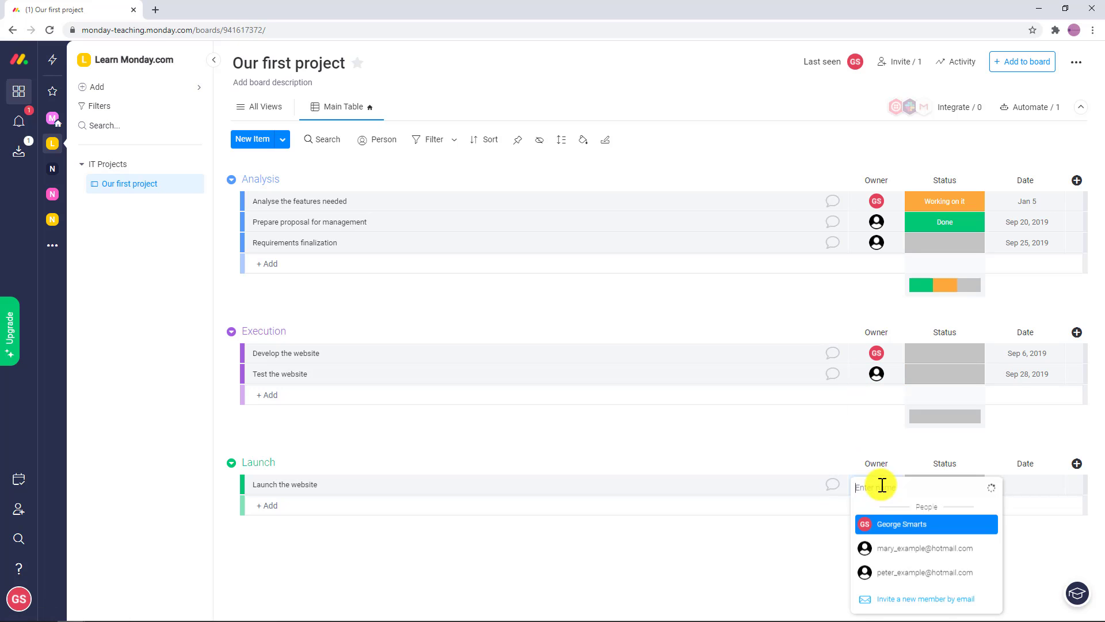
click(901, 523)
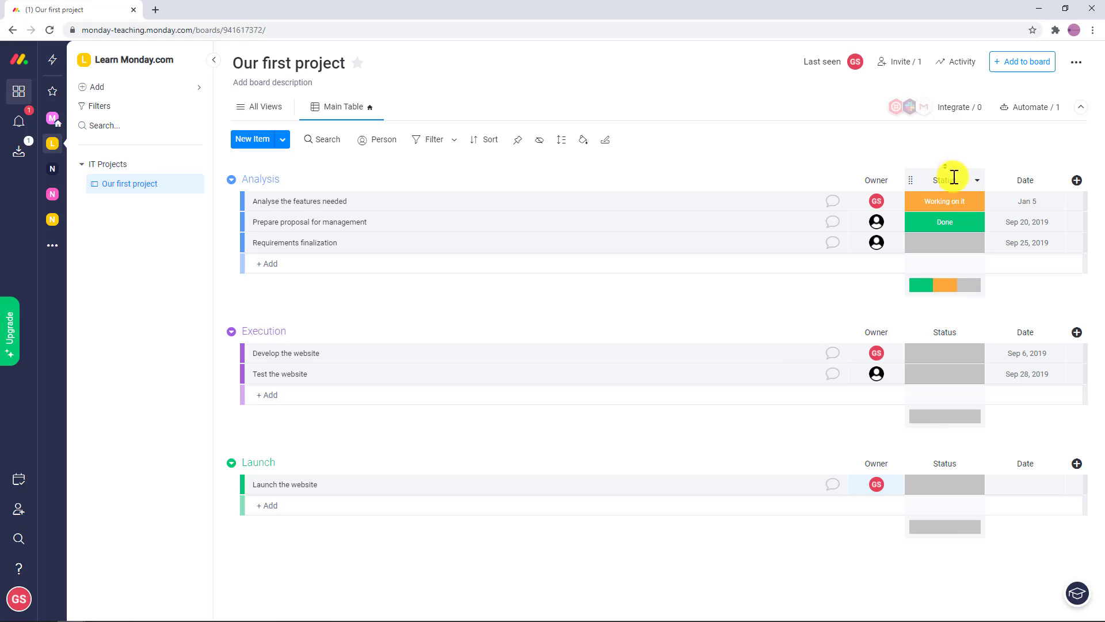
Open the Status column's labels for editing and rename the Working on it label as In Progress.
click(959, 203)
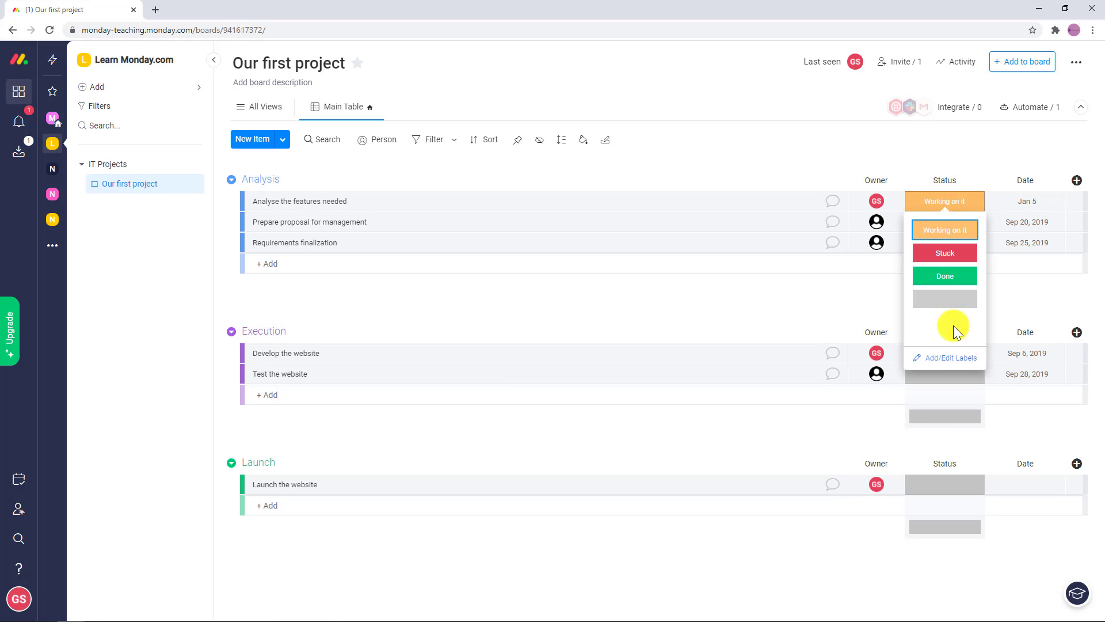
click(953, 359)
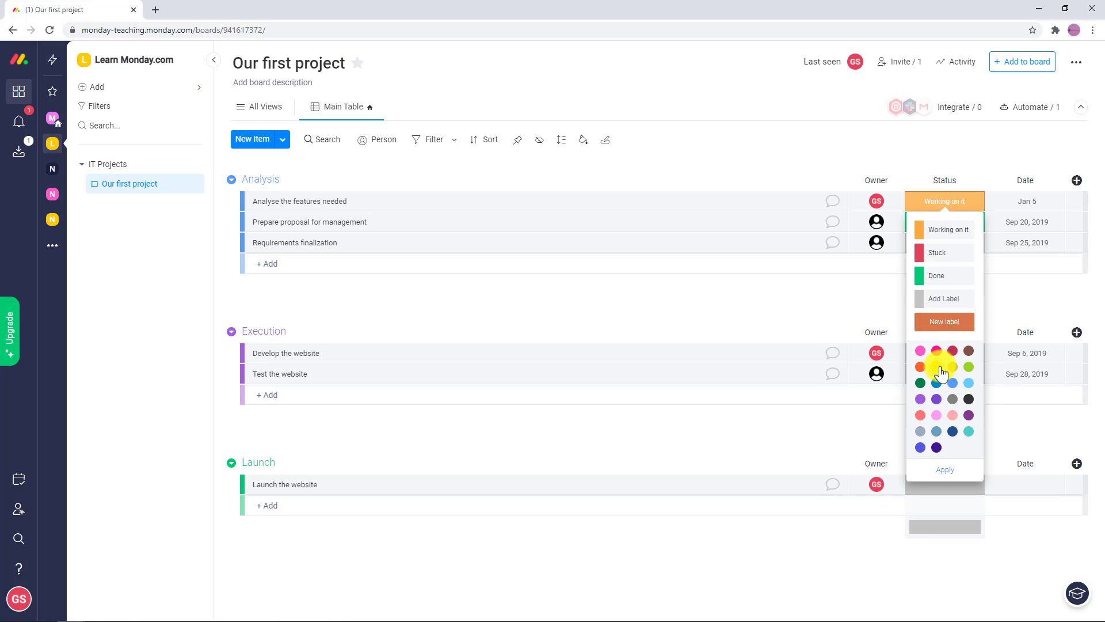
click(936, 232)
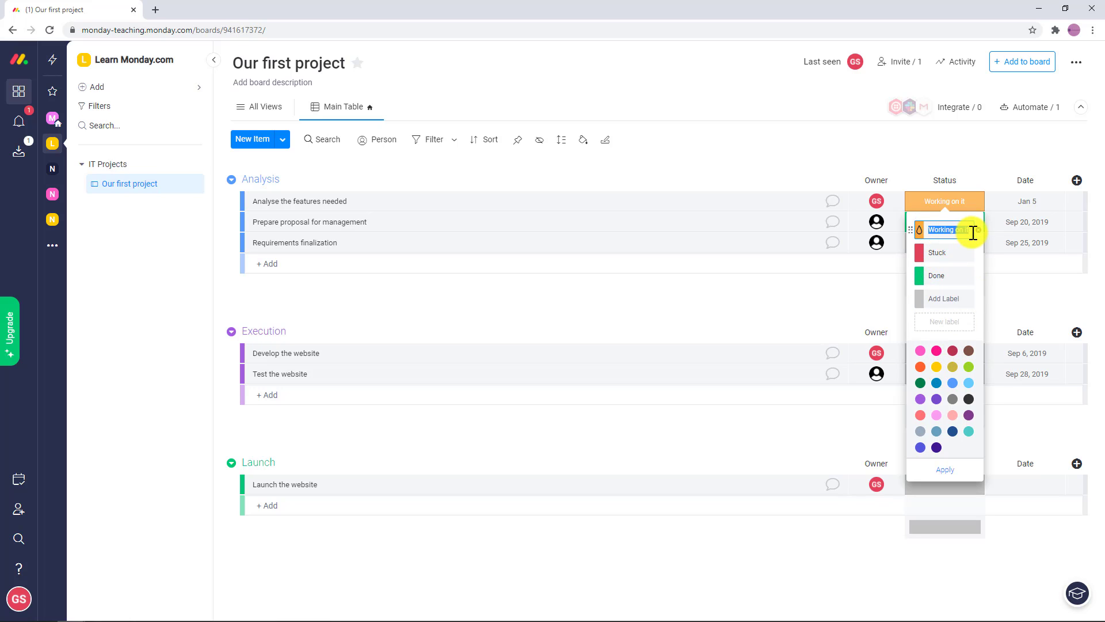
text(In Progress)
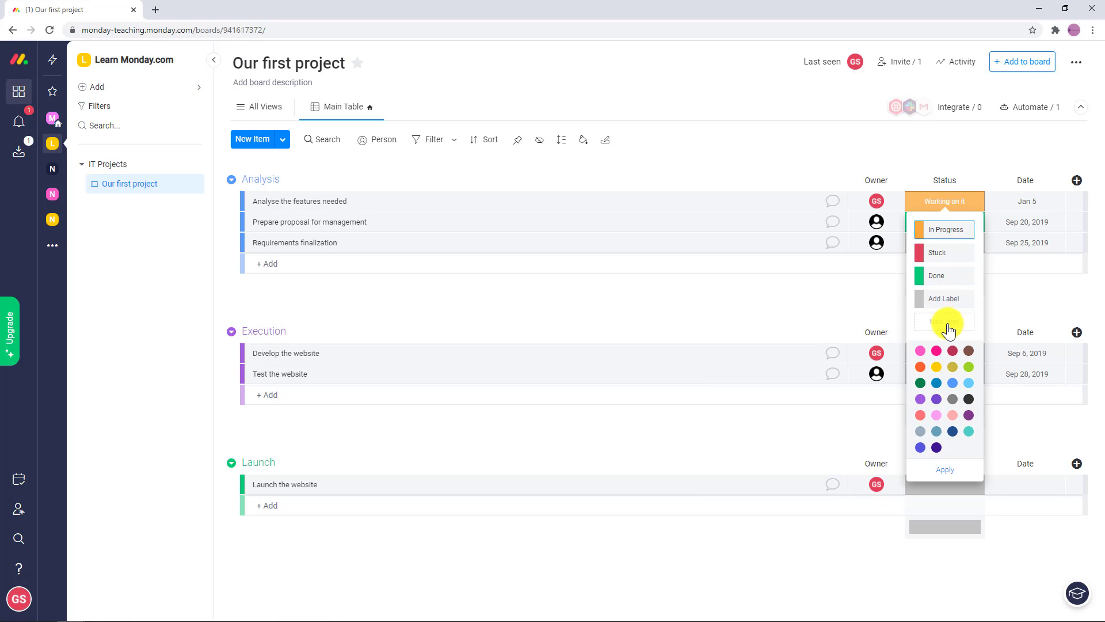
Add At Risk and Cancelled as new labels in the Status column and apply the label changes.
click(944, 320)
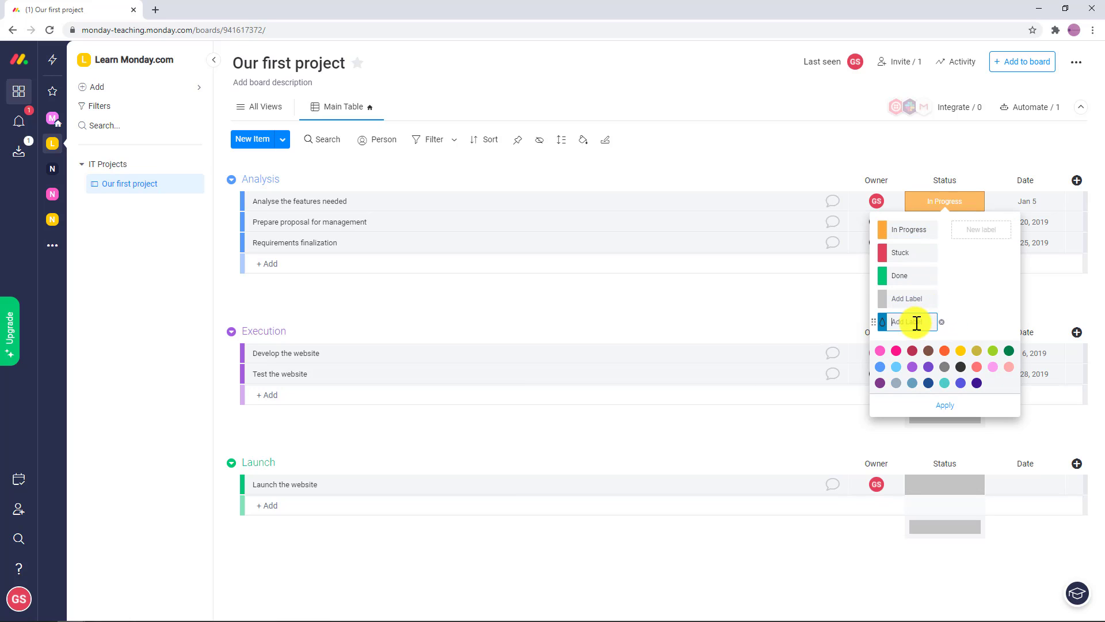
text(At Risk)
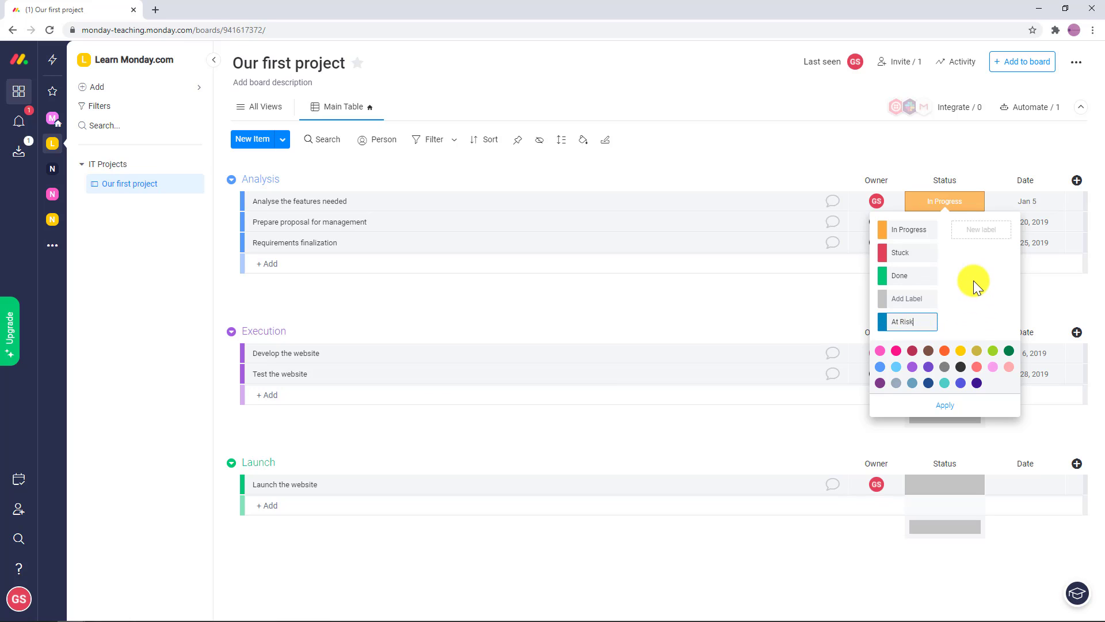
click(982, 229)
text(Cl)
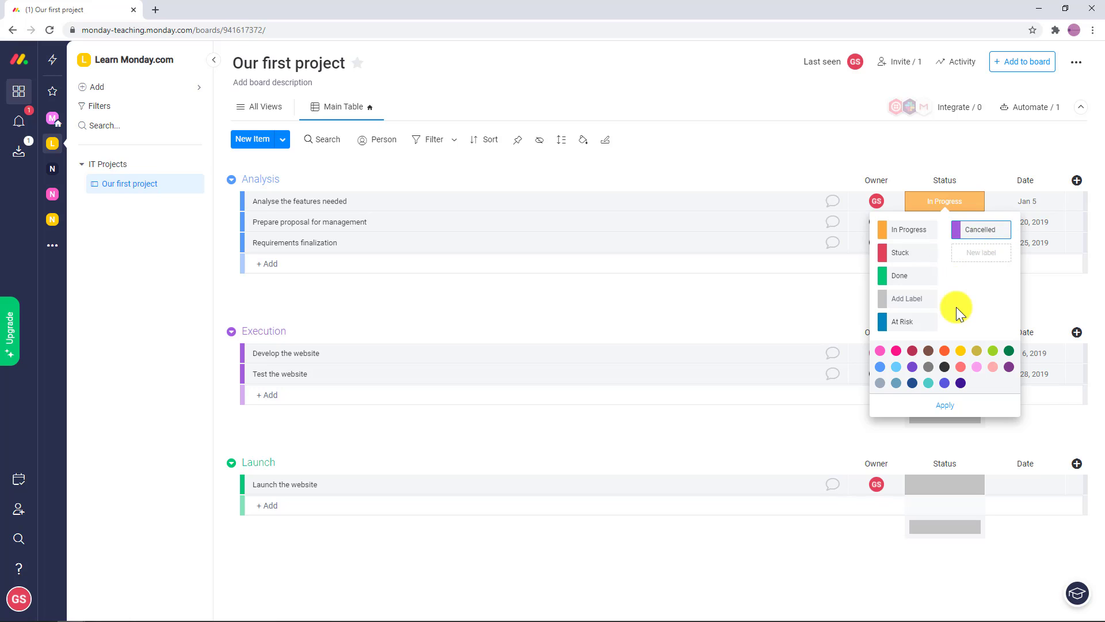
click(948, 406)
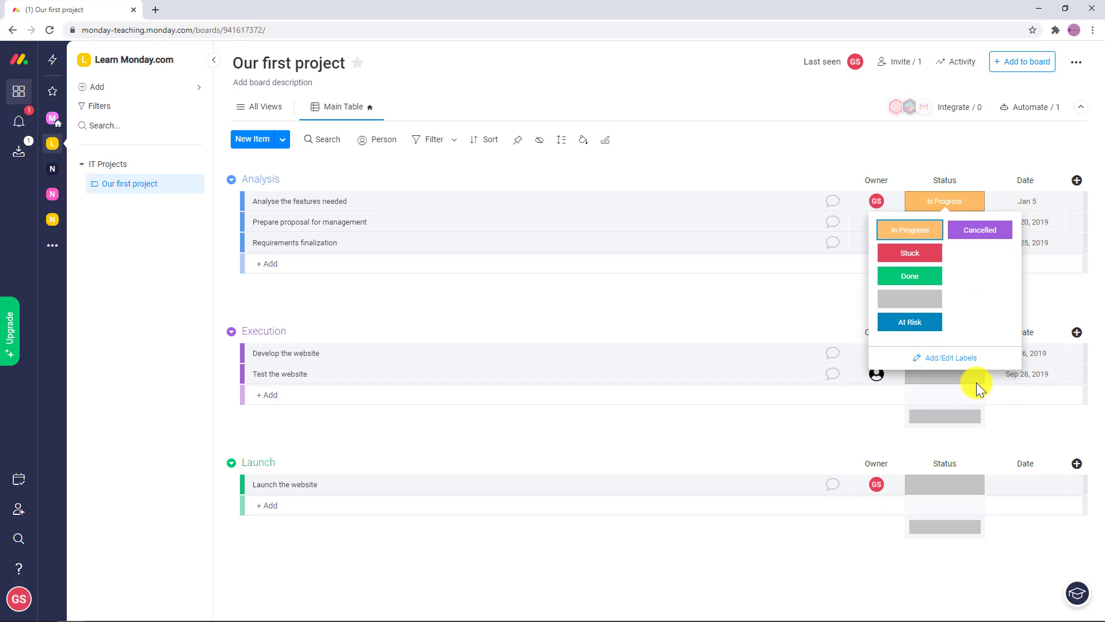
Give Analyse the features needed the blank grey status and name that grey label Not Started.
click(924, 298)
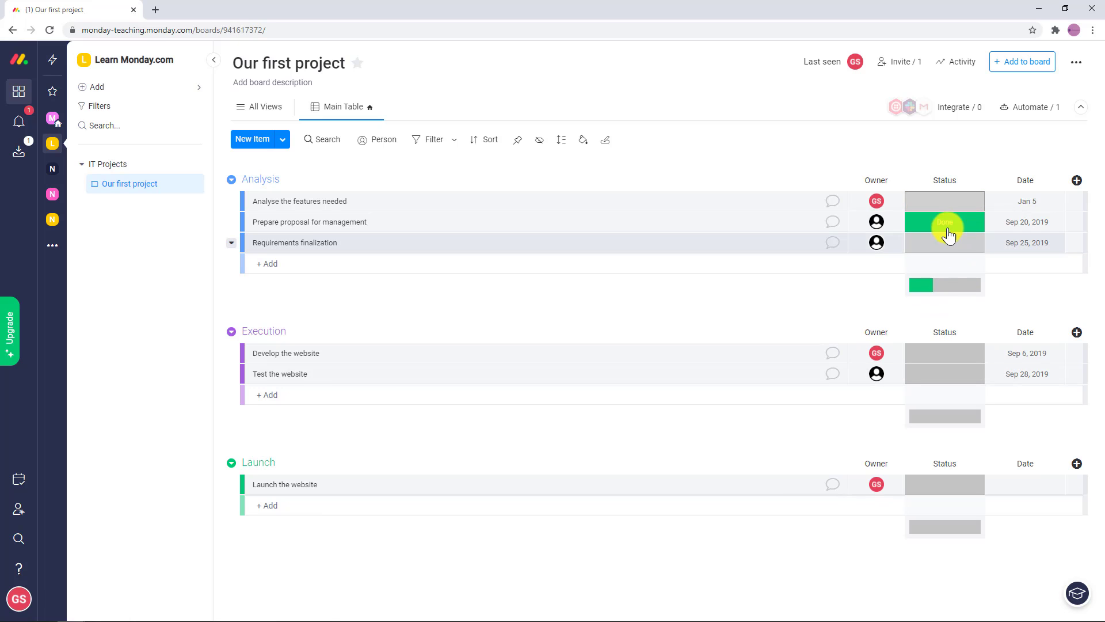
click(973, 204)
click(958, 359)
click(915, 298)
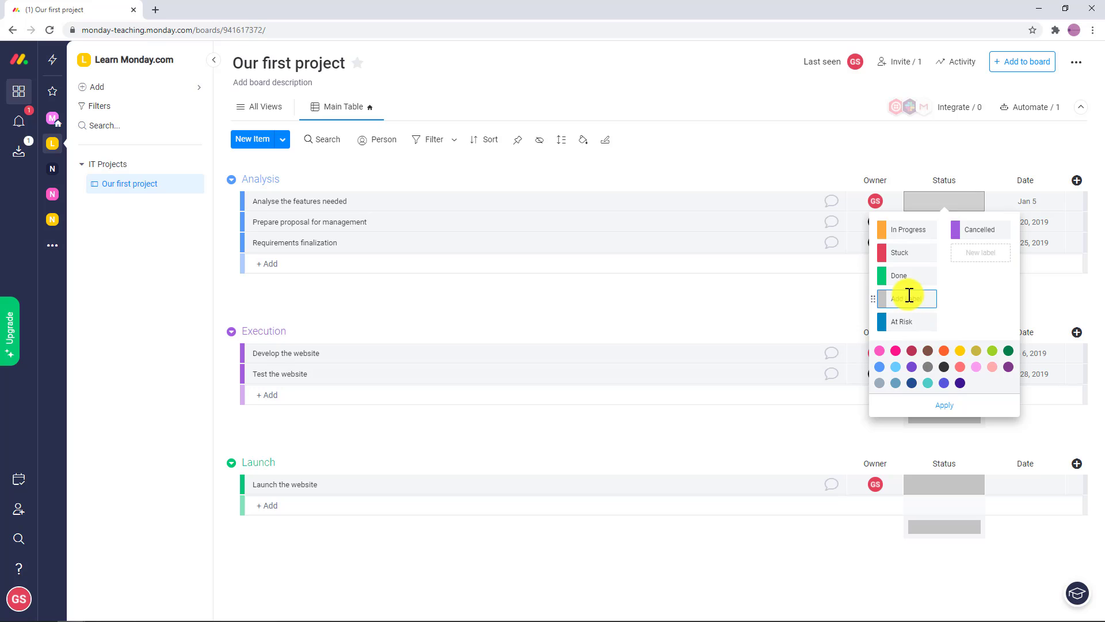
text(Not Started)
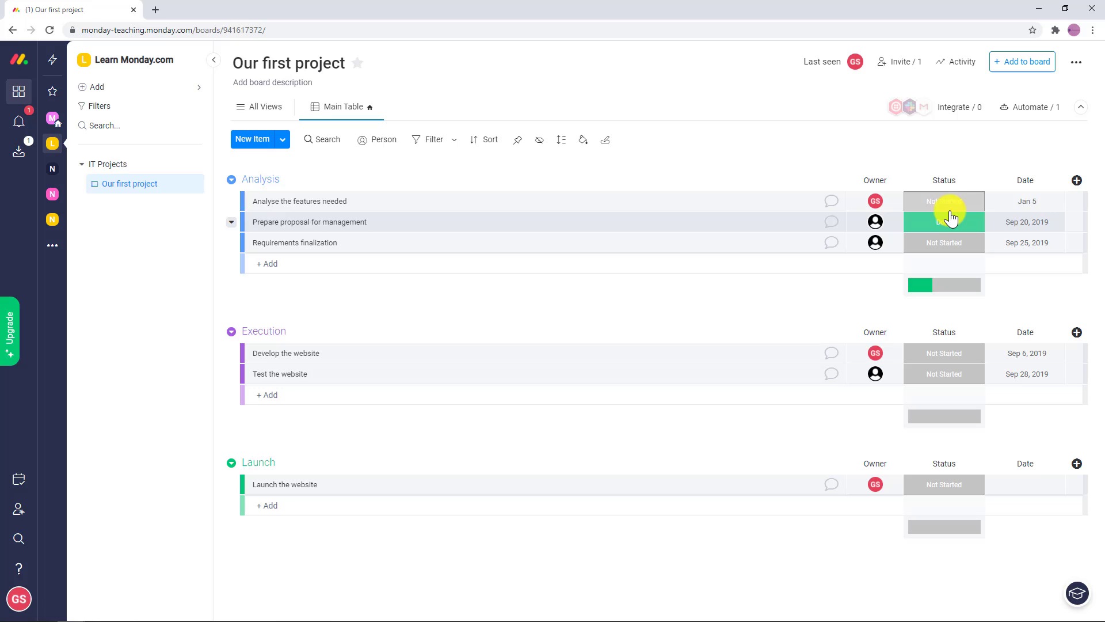
In the Analysis group, set the first two items' status to In Progress and Requirements finalization to Stuck.
click(954, 204)
click(917, 230)
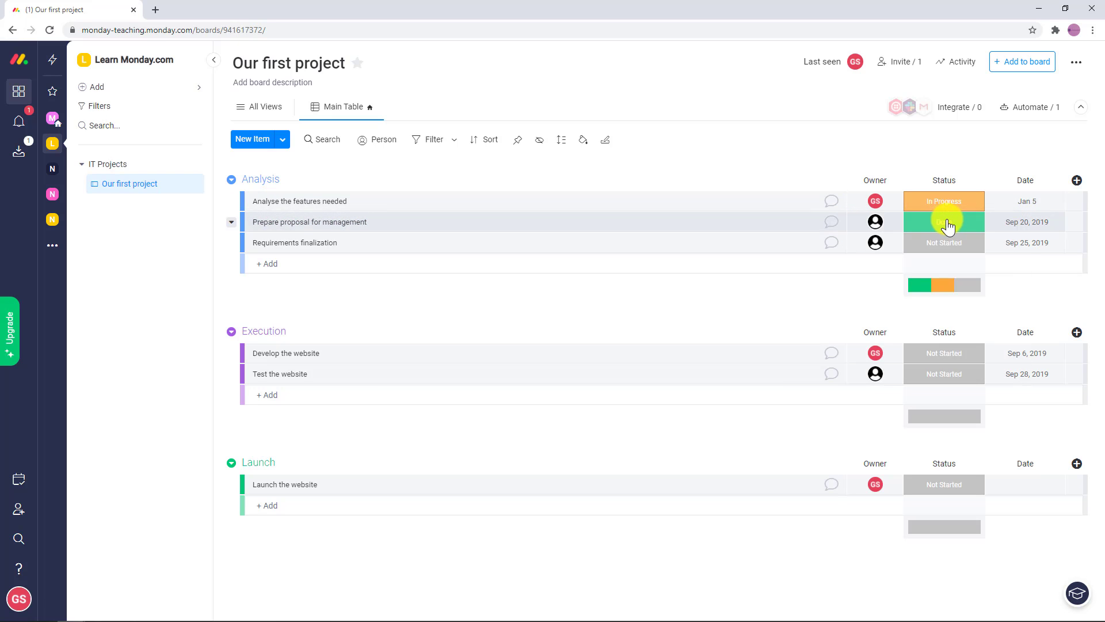
click(947, 225)
click(910, 251)
click(924, 242)
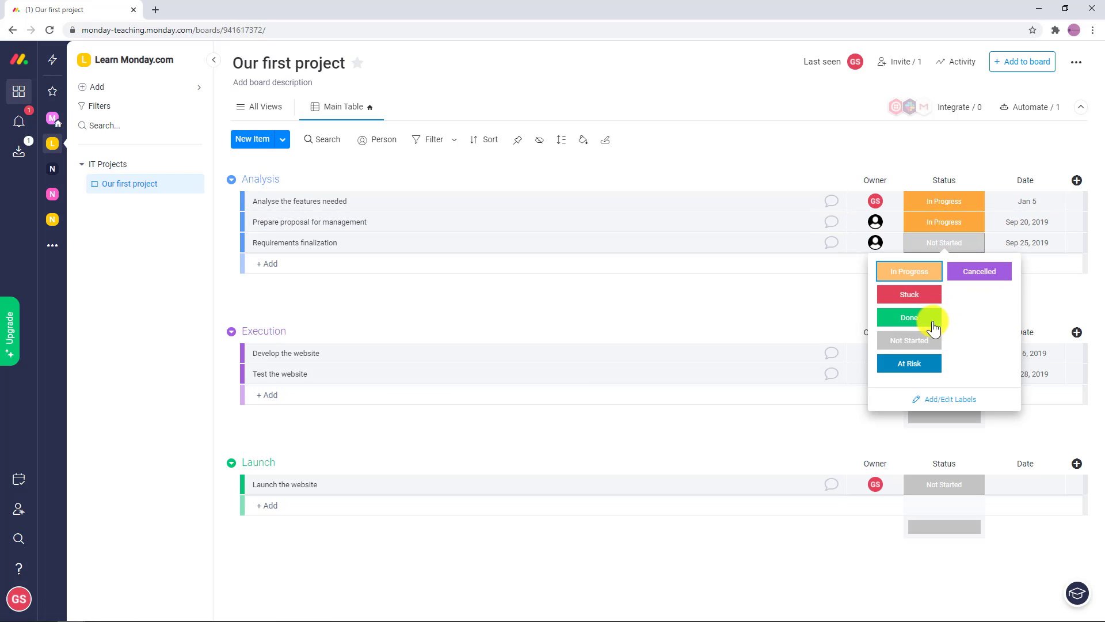
click(918, 295)
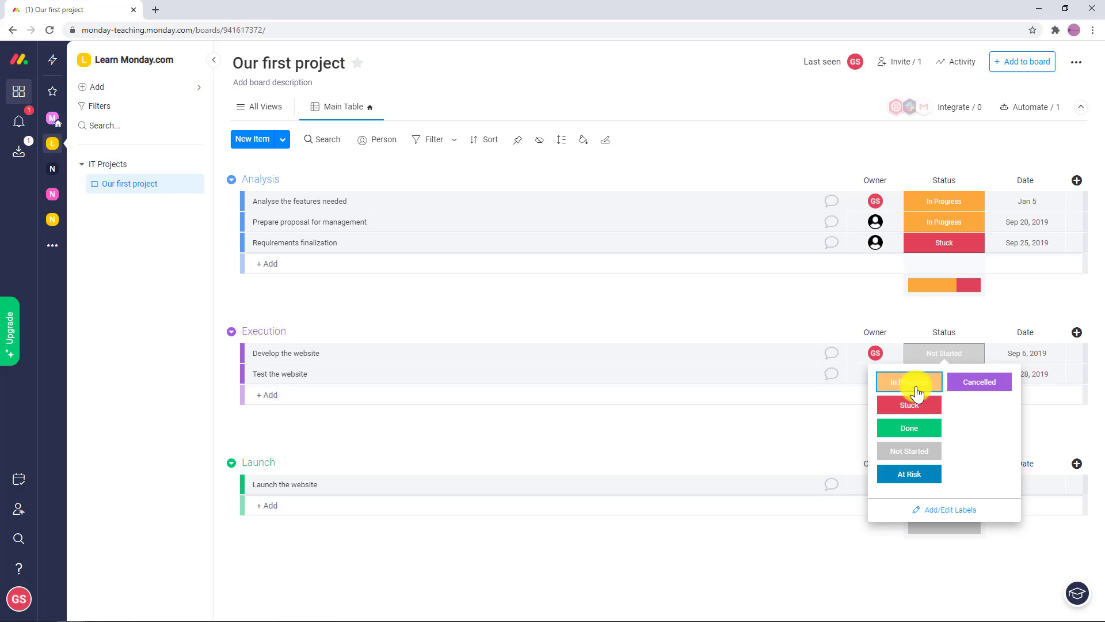
Set the status of Develop the website to In Progress and of Analyse the features needed to Done.
click(917, 394)
click(951, 375)
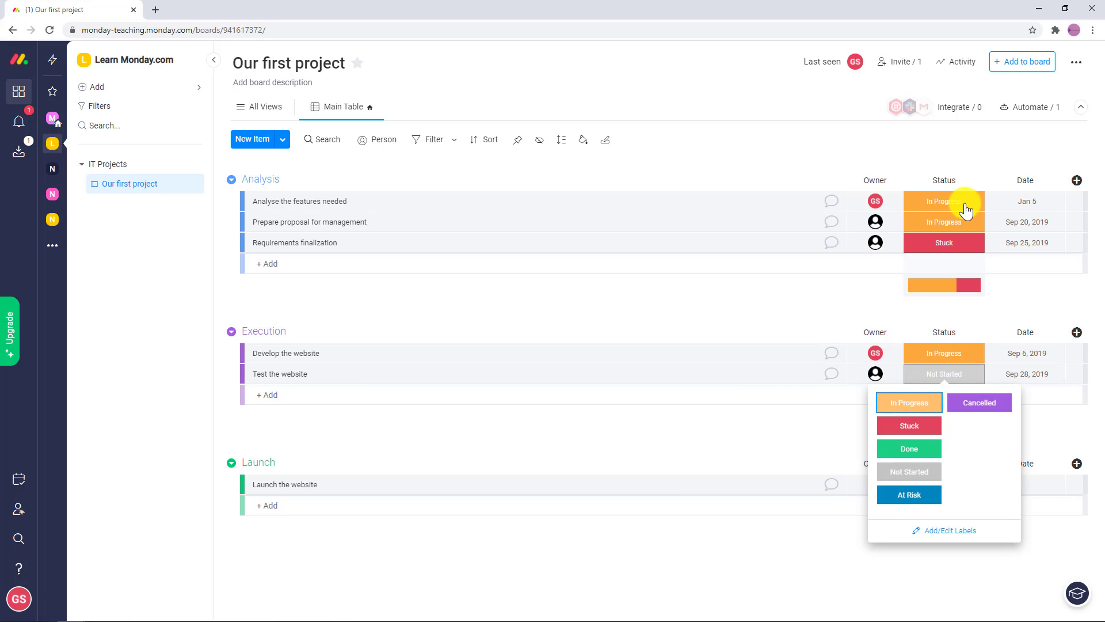
click(965, 209)
click(909, 276)
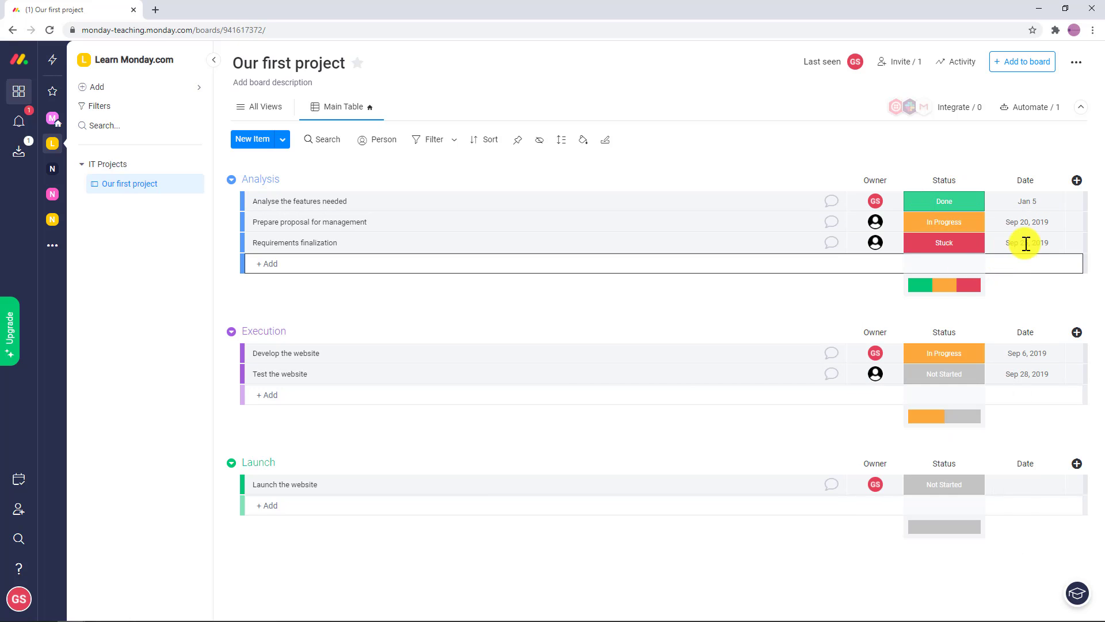
Rename the Date column as Deadline.
click(1035, 180)
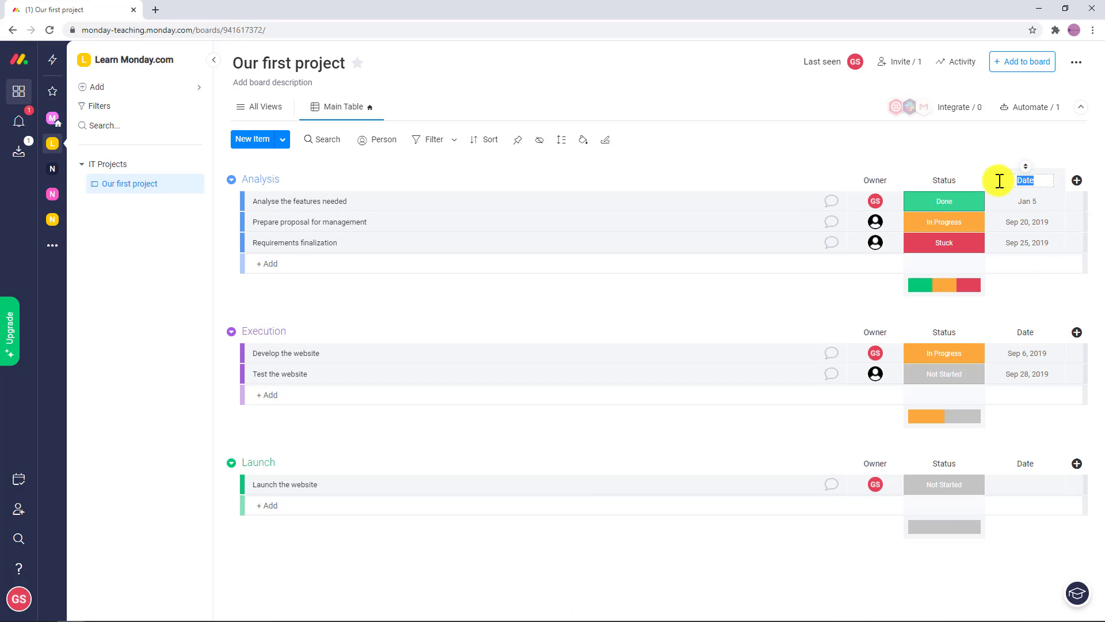
key(Return)
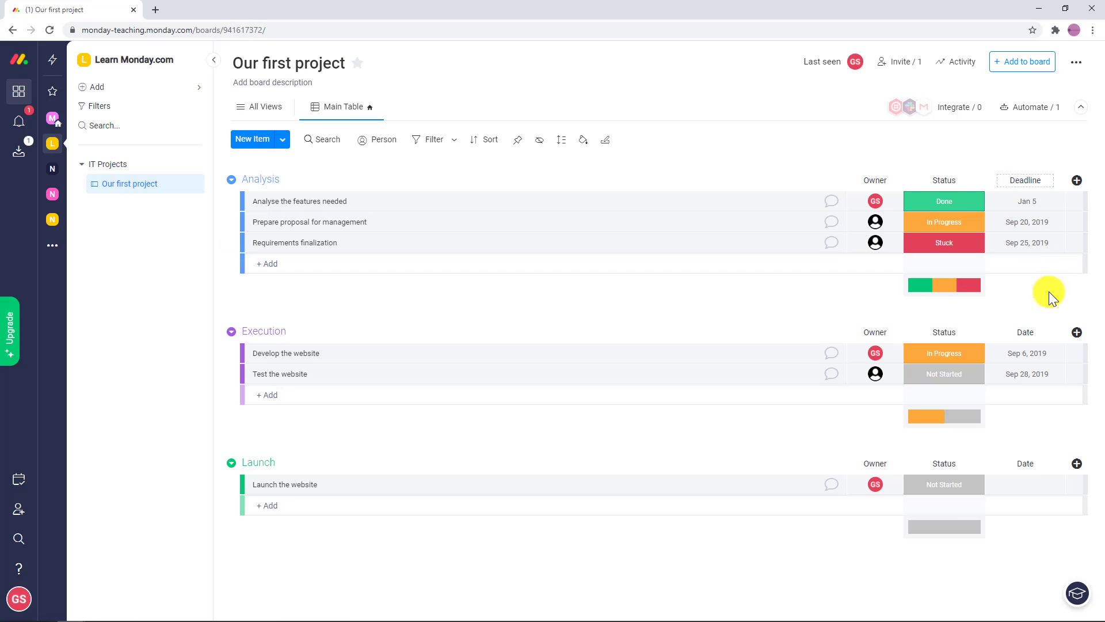
Set the deadline of Analyse the features needed to January 15, 2021 and of Prepare proposal for management to September 28, 2019.
click(1030, 205)
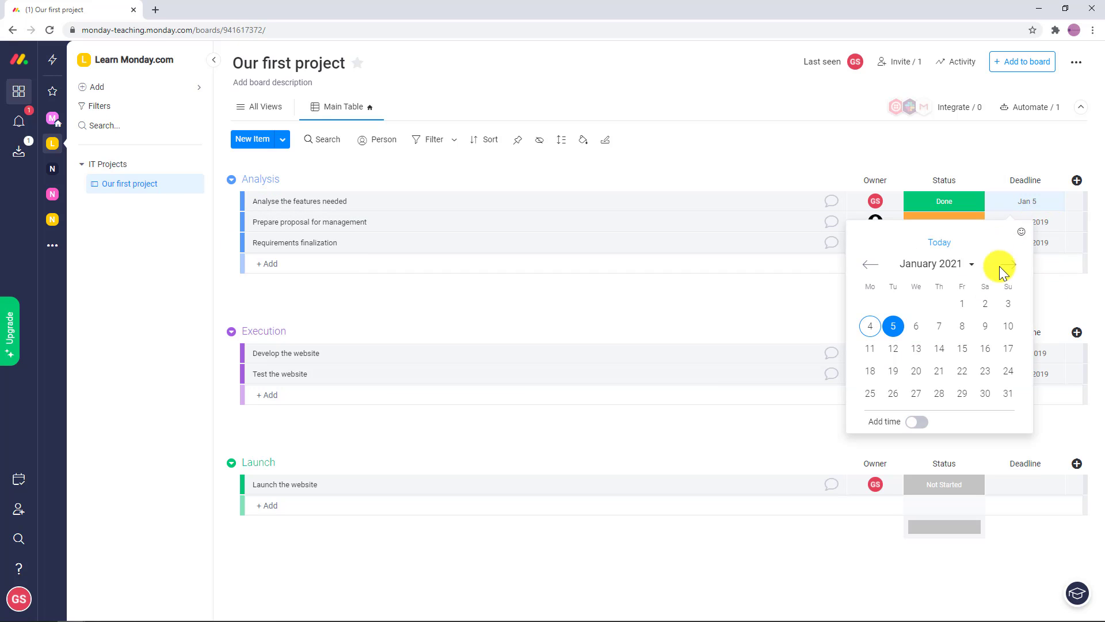
click(962, 349)
click(1029, 222)
click(995, 412)
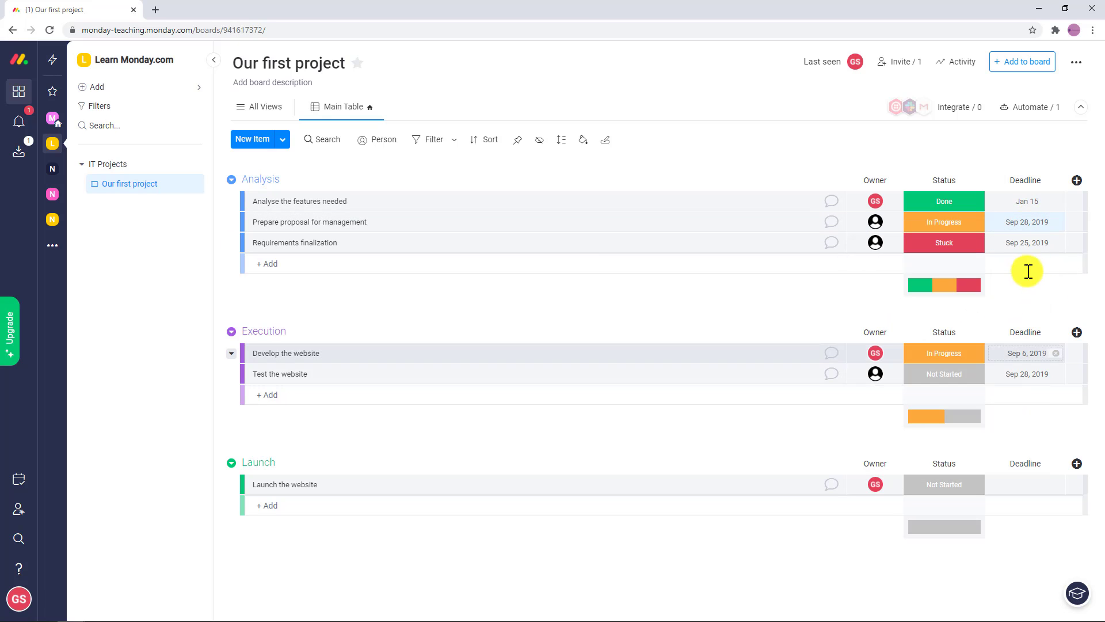
Set the deadline of Requirements finalization to April 10, 2020.
click(1039, 243)
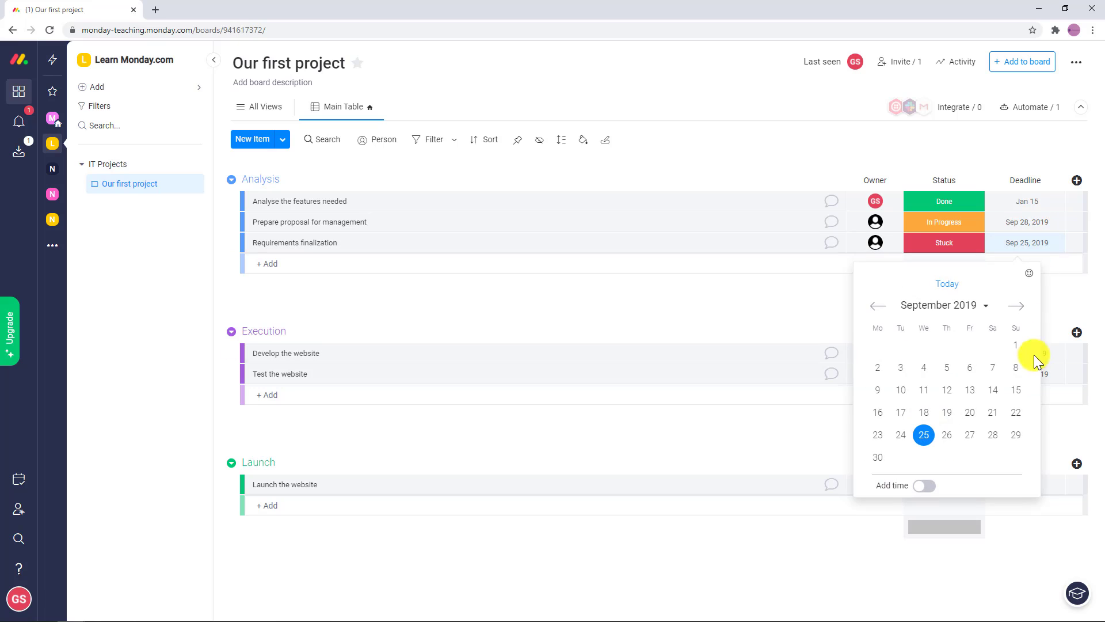
click(1016, 306)
click(1017, 306)
click(1016, 305)
click(1017, 305)
click(1016, 306)
click(1016, 306)
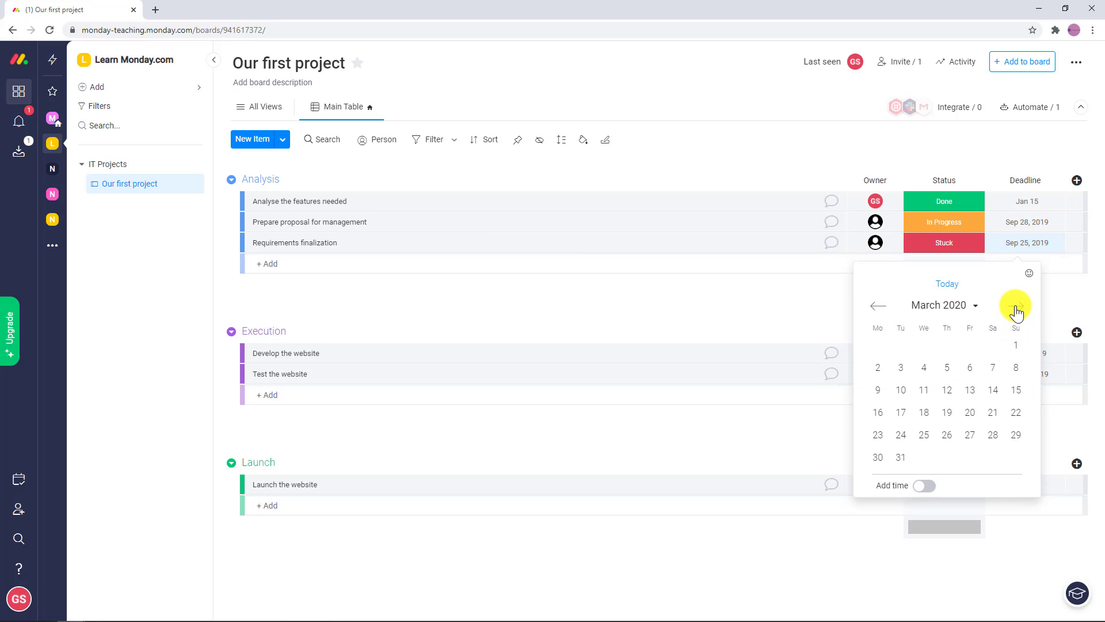
click(1017, 306)
click(970, 369)
Set the deadline of Prepare proposal for management to February 15, 2020.
click(1042, 231)
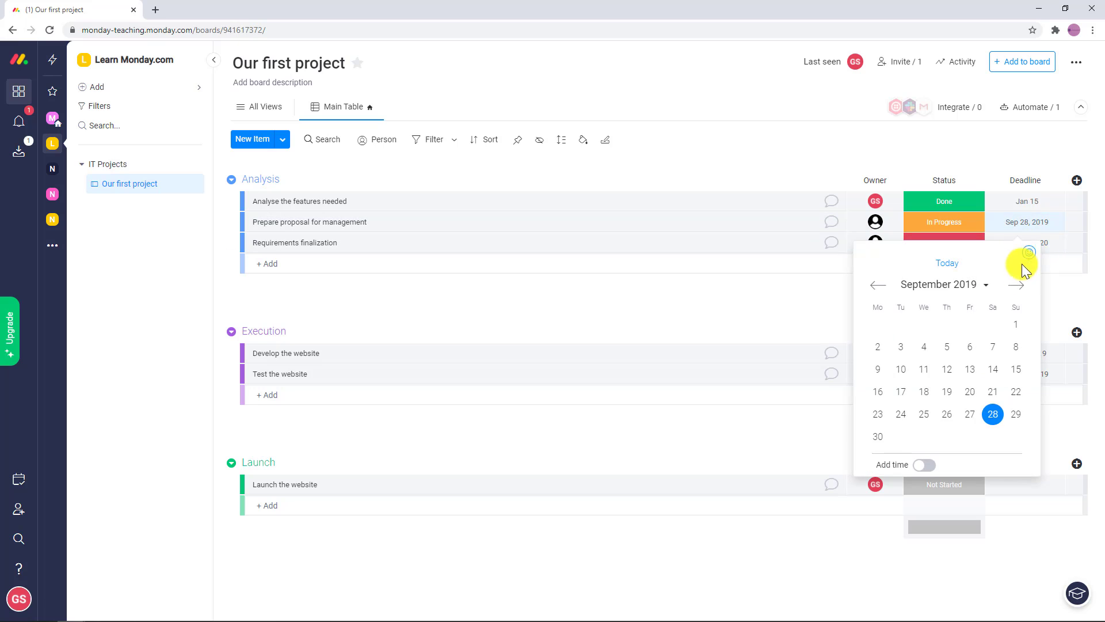
click(1017, 285)
click(1018, 285)
click(1018, 285)
click(1018, 285)
click(1018, 285)
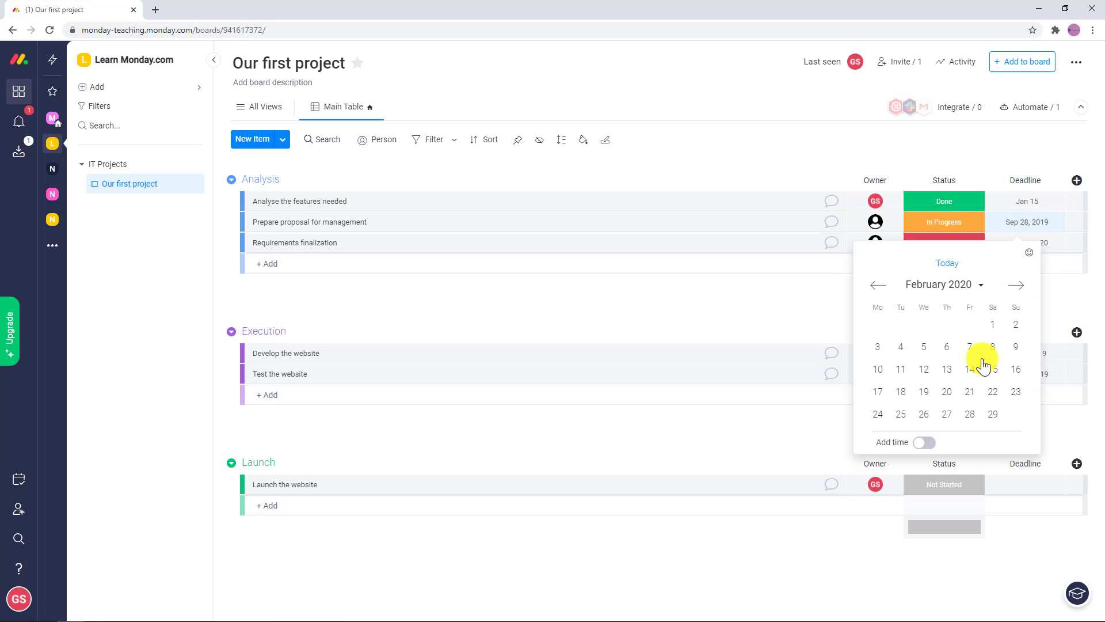
click(993, 369)
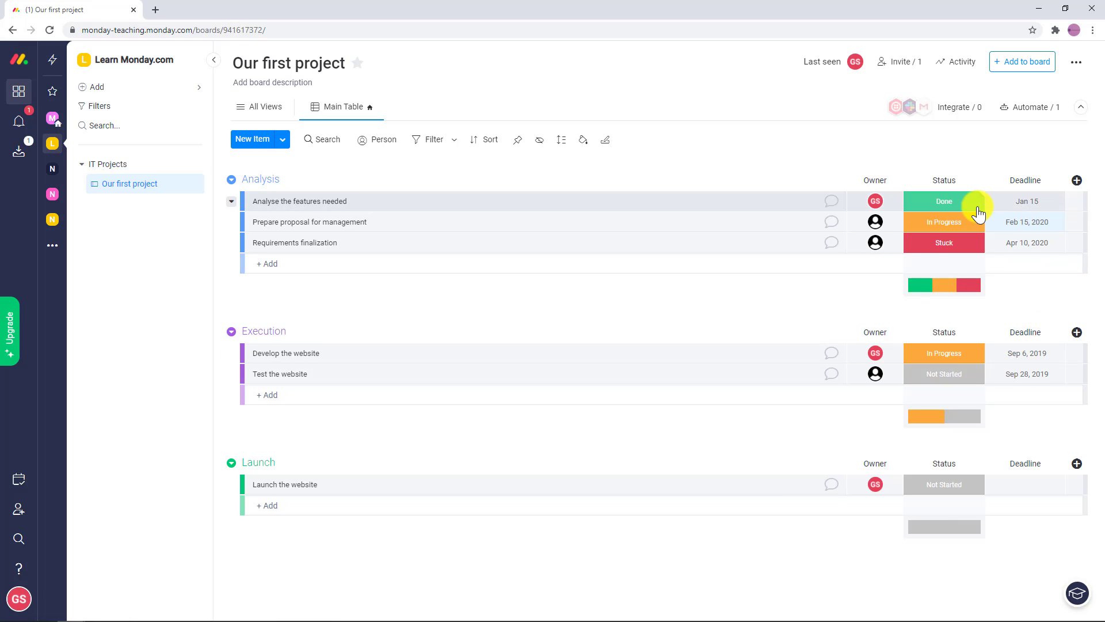
Add a Numbers column to the board and rename it as Budget.
click(1077, 182)
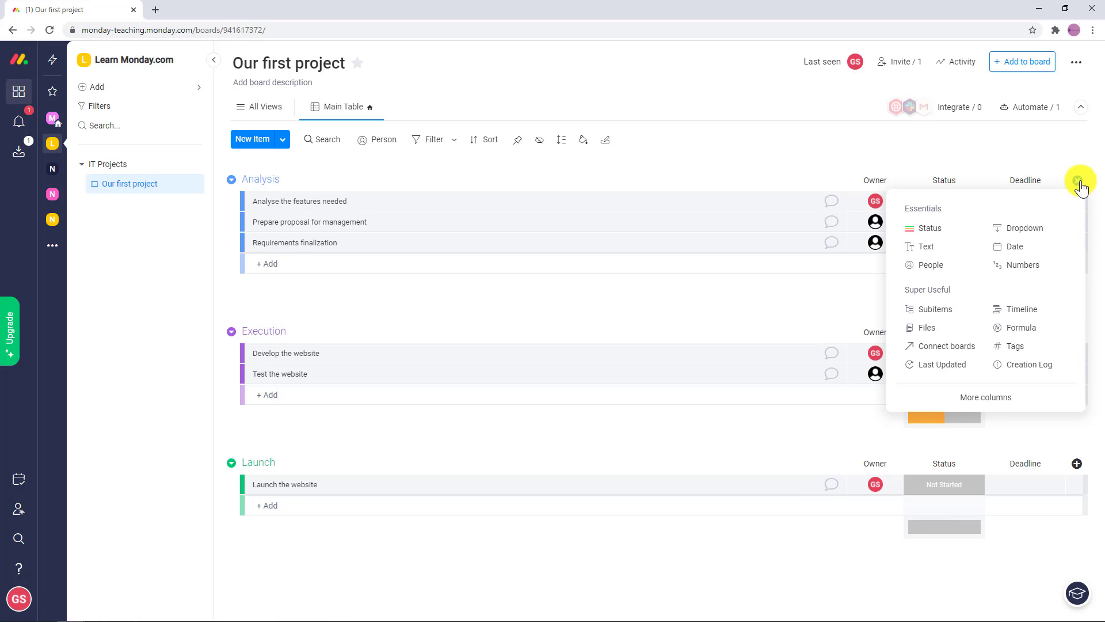
click(1026, 268)
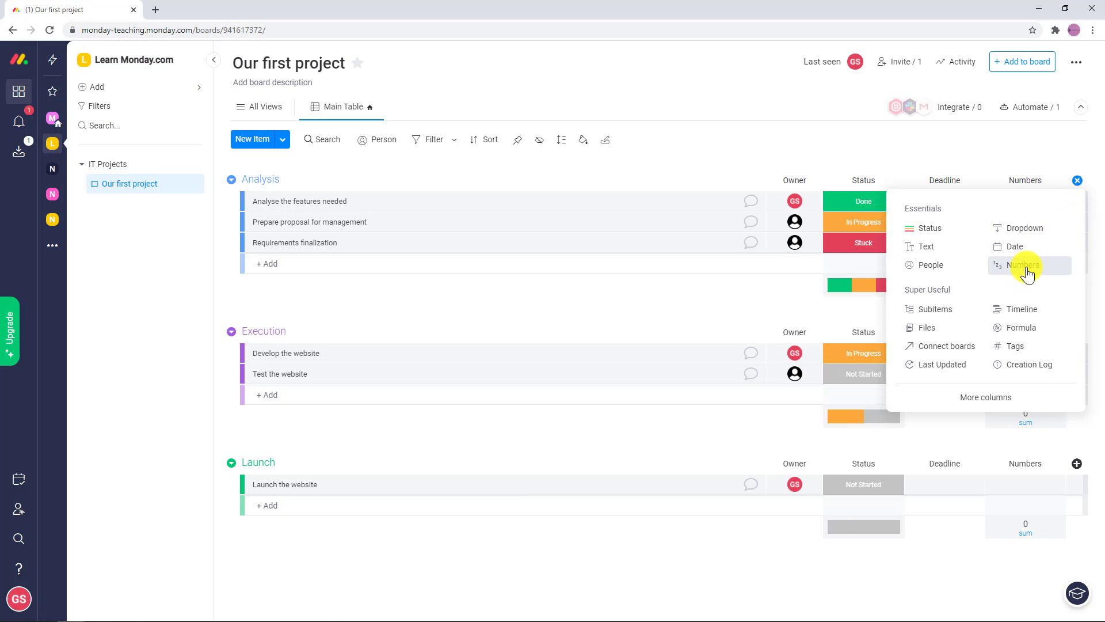
click(1040, 180)
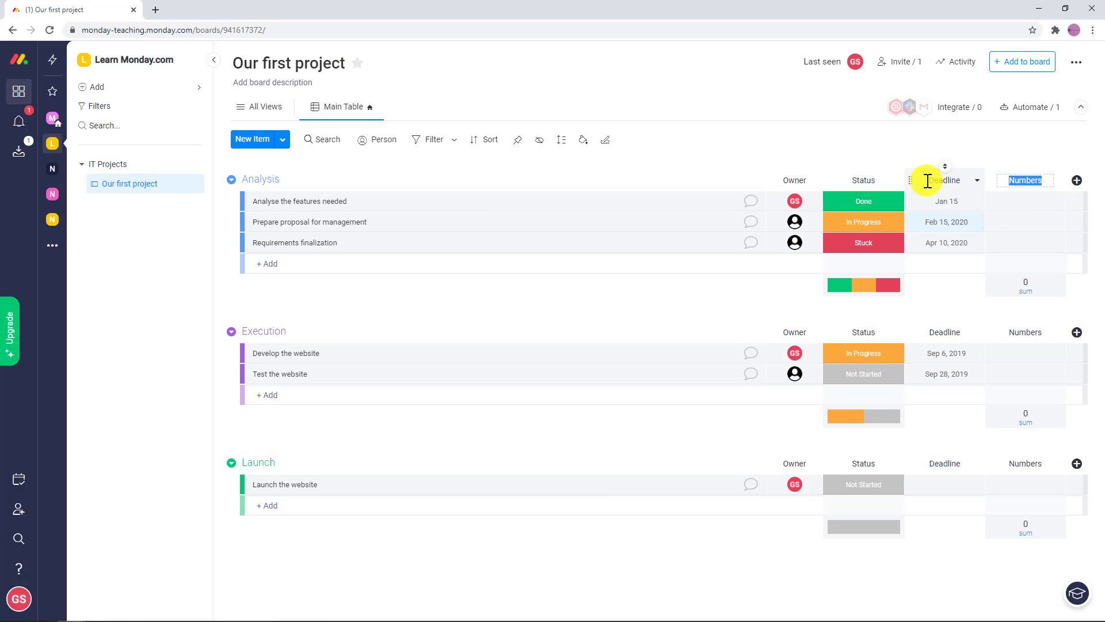
text(Budget)
Enter budgets of 3,000 for Analyse the features needed, 6,000 for Prepare proposal for management and 2,000 for Requirements finalization.
click(1043, 201)
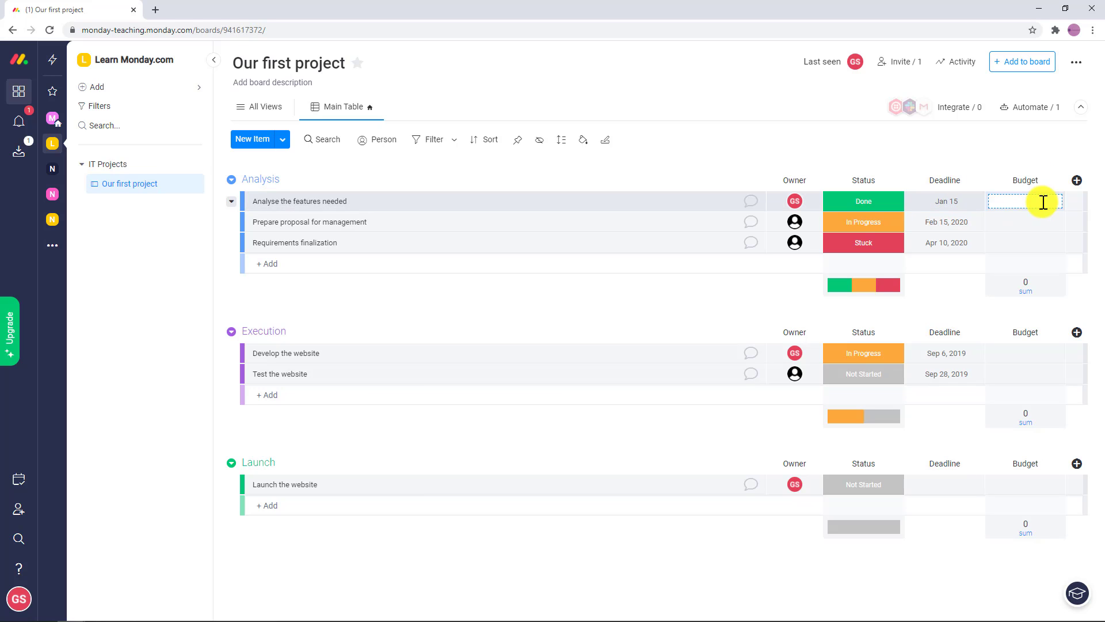
key(Return)
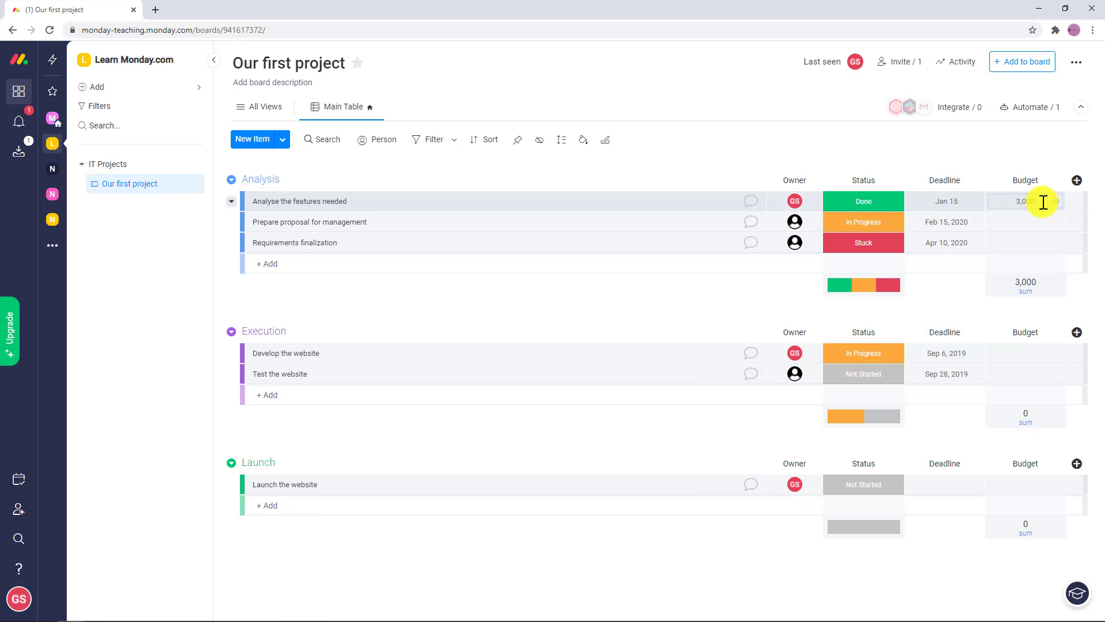
click(1049, 223)
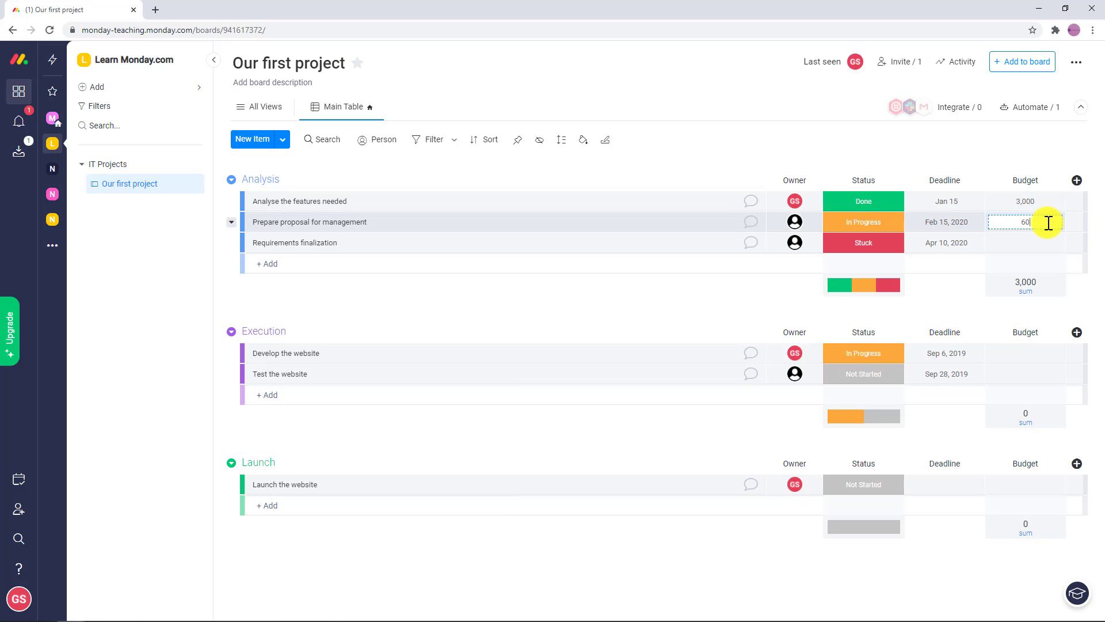
key(Return)
click(1017, 246)
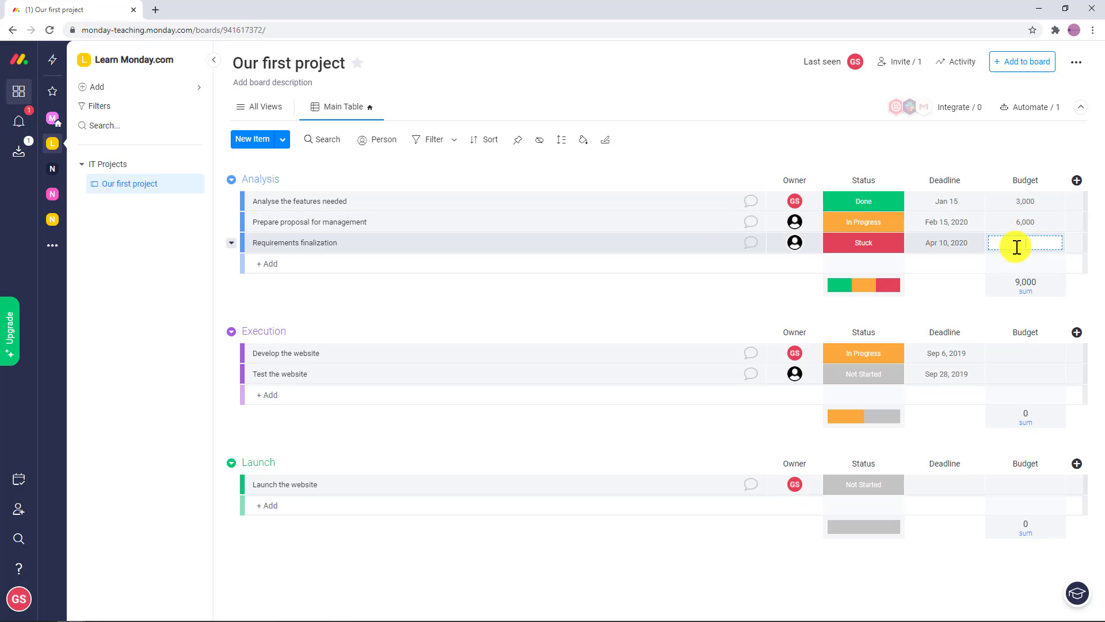
text(2,000)
key(Return)
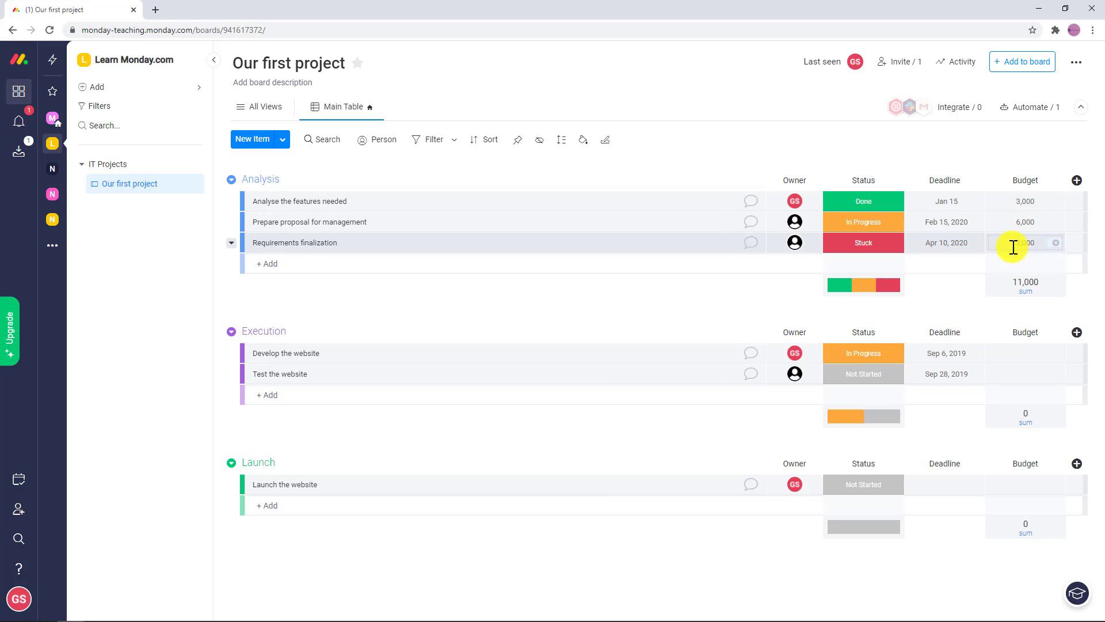
Set the Budget column's unit to dollars ($) in its column settings.
click(1059, 184)
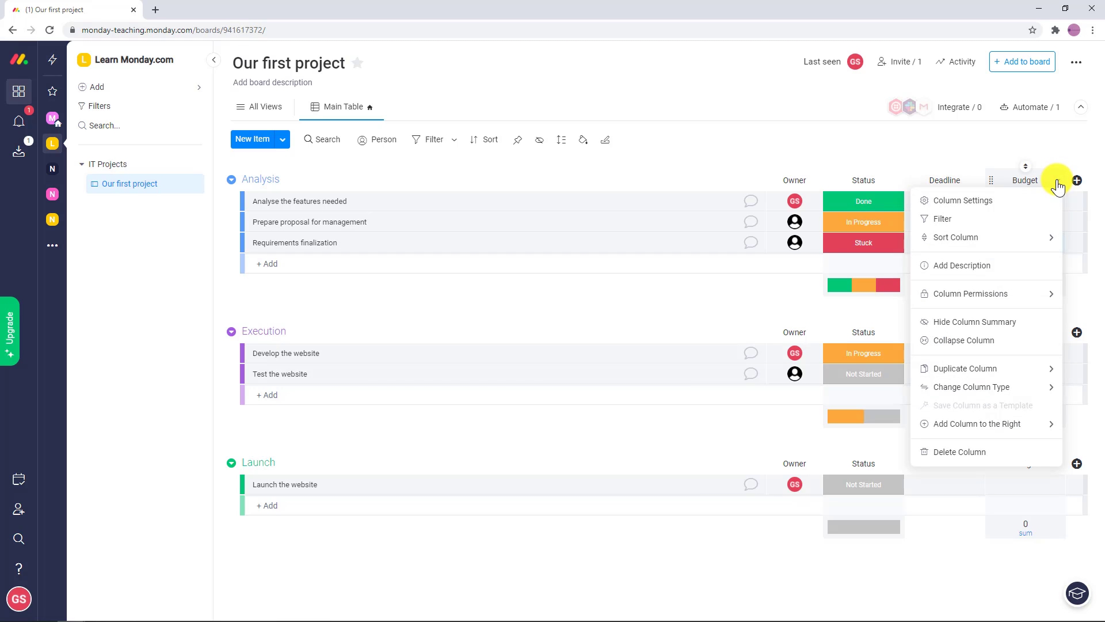
click(952, 198)
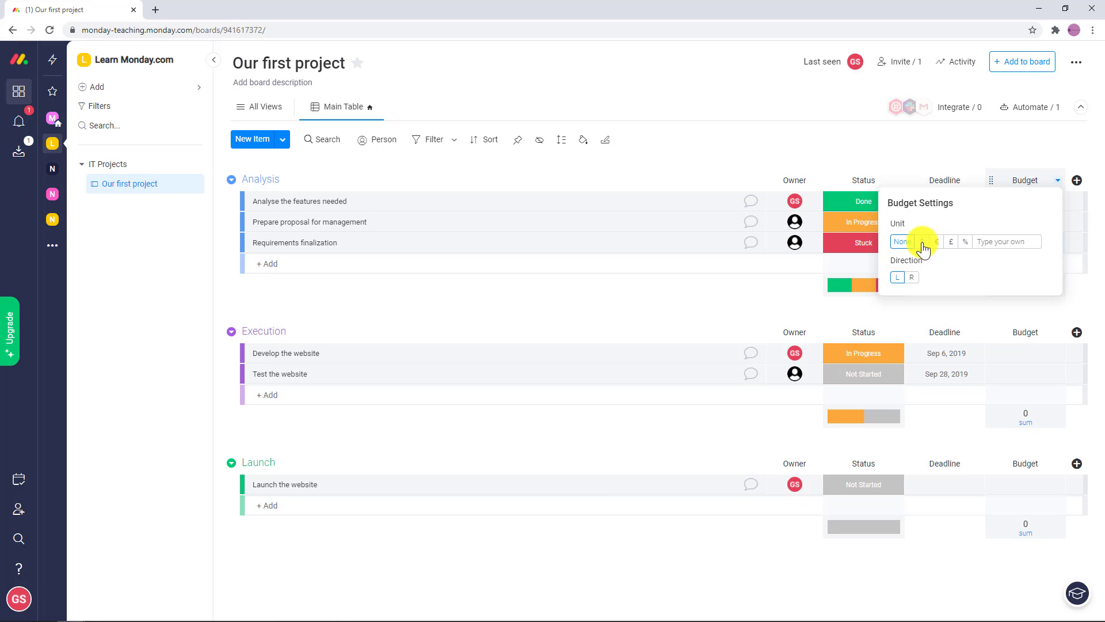
click(934, 159)
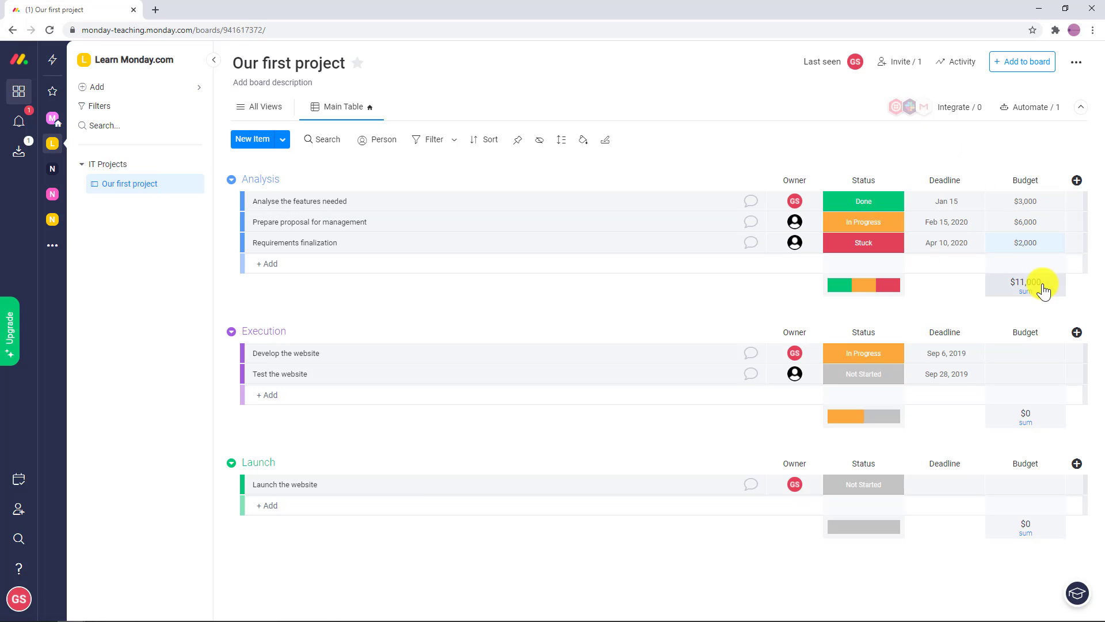
Add a People column to the board and rename it as Team.
click(1077, 182)
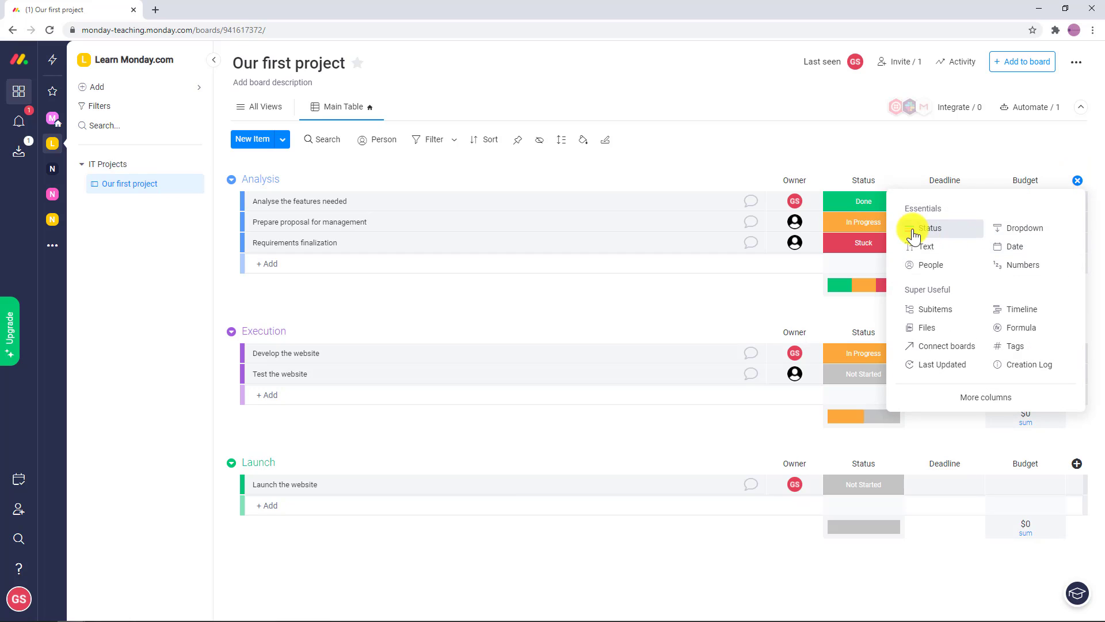
click(930, 268)
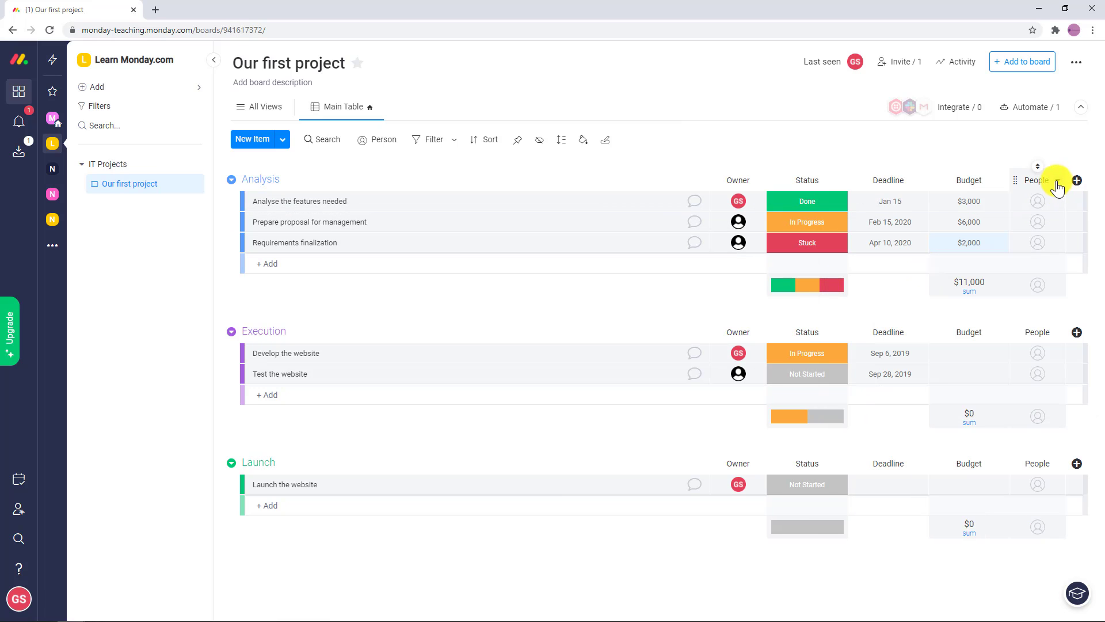
click(1049, 183)
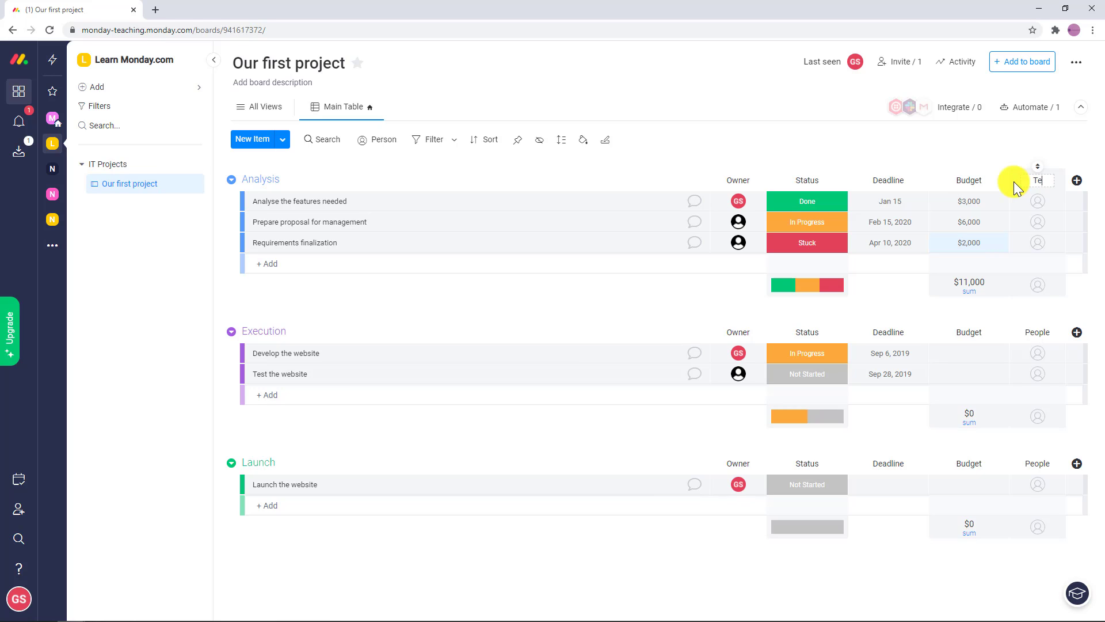
key(Return)
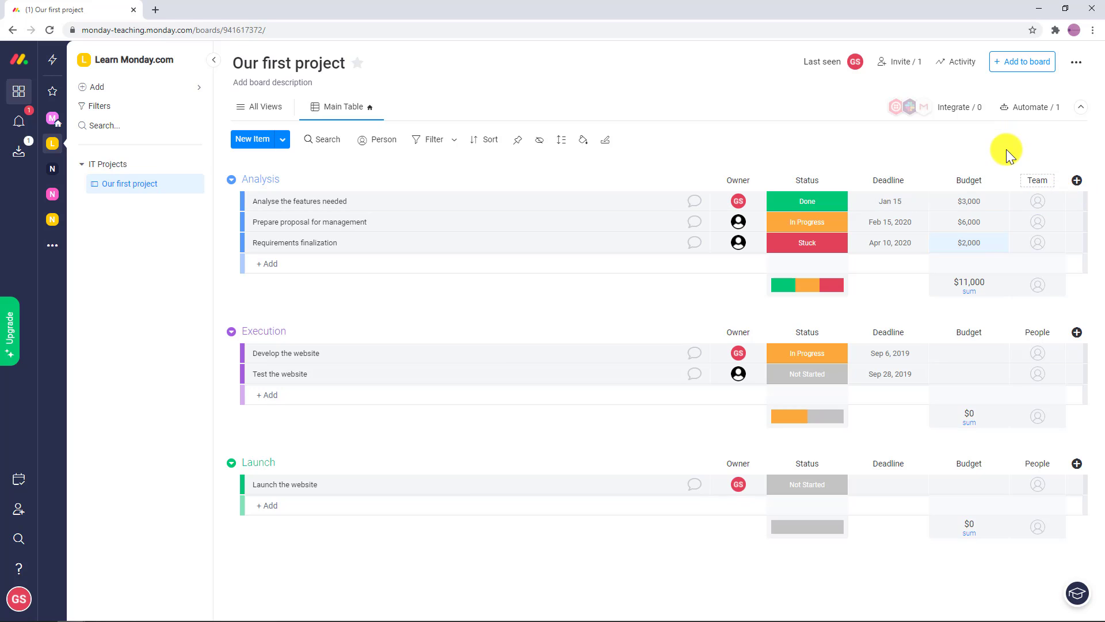
Assign the signed-in user and the first invited member to the Team cell of Analyse the features needed.
click(1031, 205)
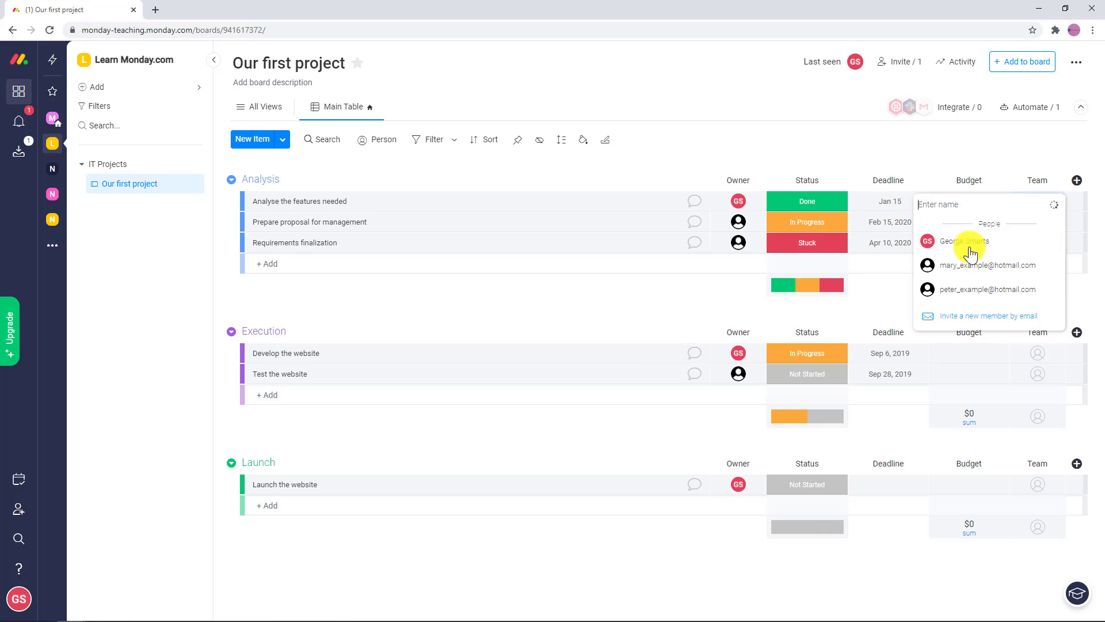
click(932, 242)
click(1029, 203)
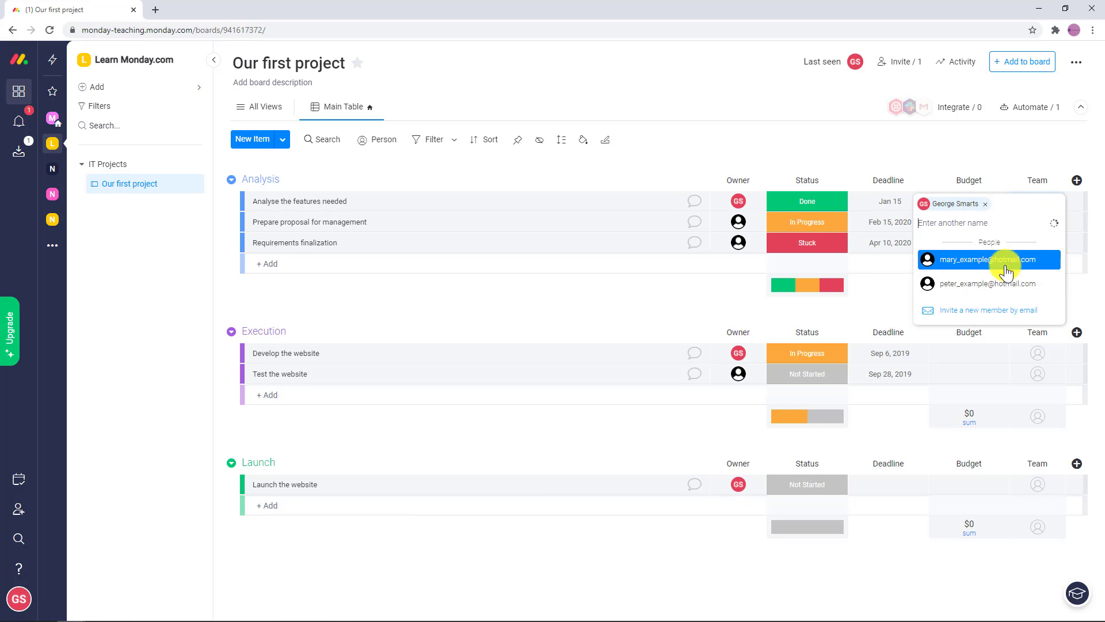
click(1001, 266)
click(999, 264)
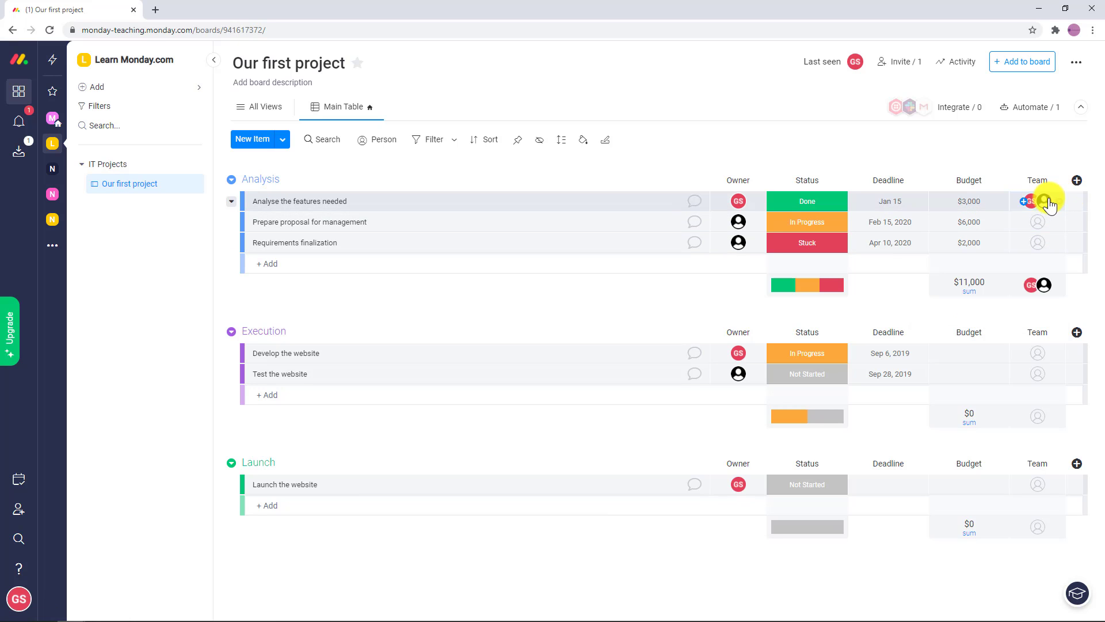
Add a Dropdown column to the board and create the labels High, Medium and Low for it.
click(1077, 182)
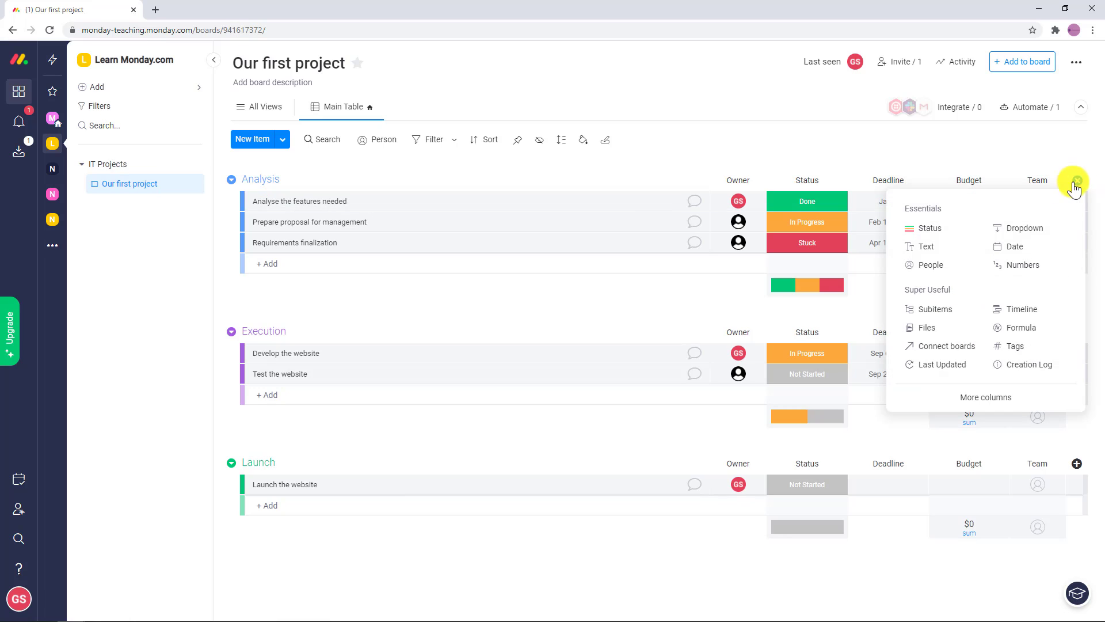
click(1034, 238)
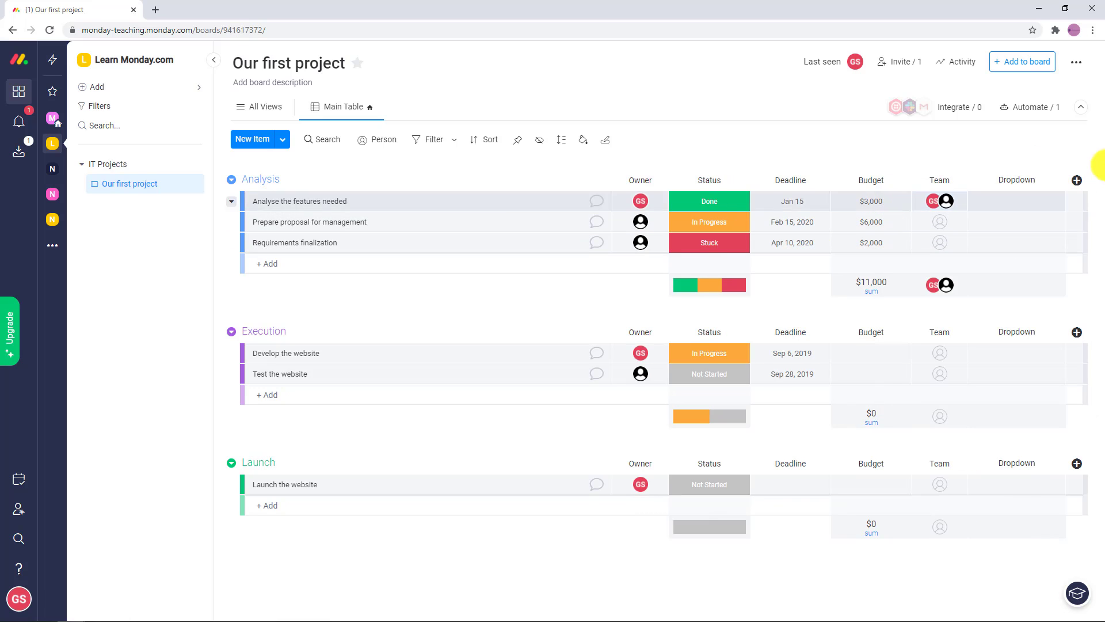
click(977, 203)
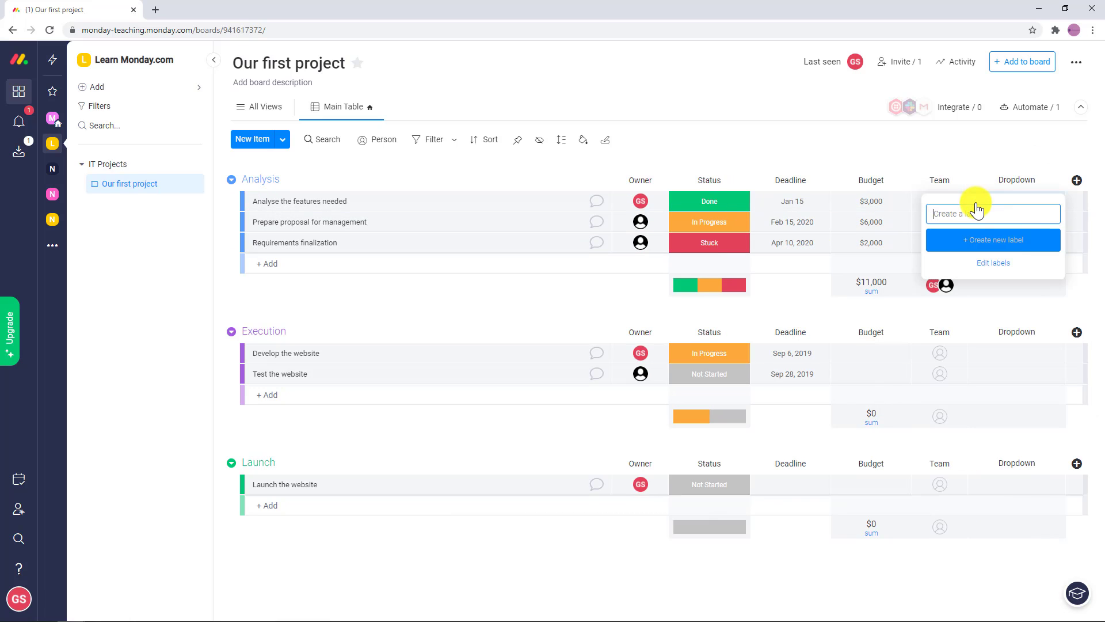
click(1006, 263)
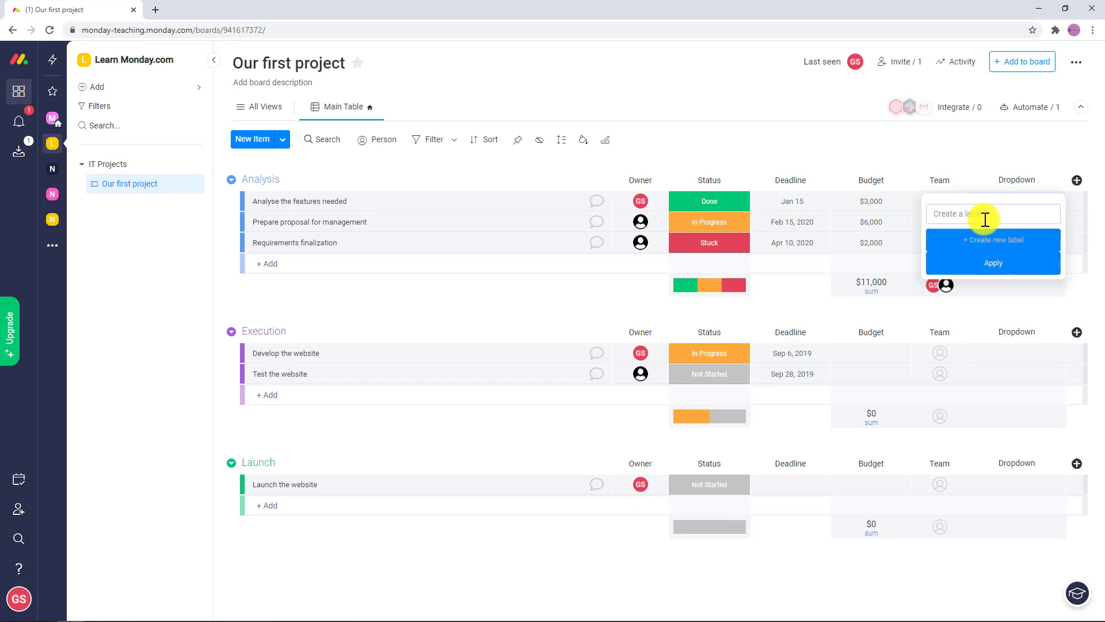
click(998, 258)
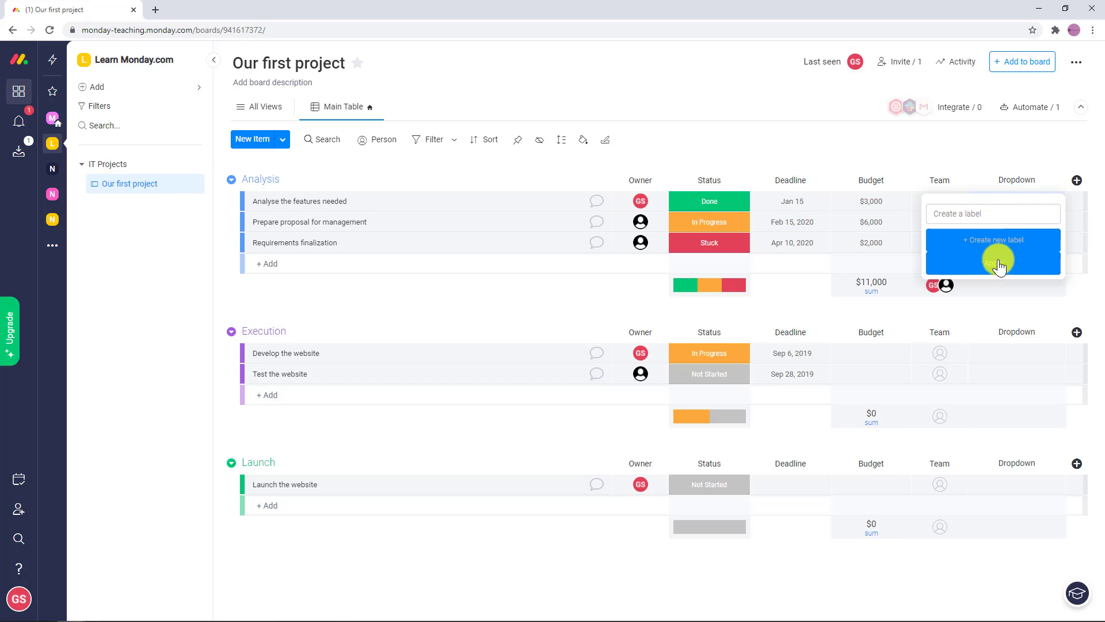
click(996, 211)
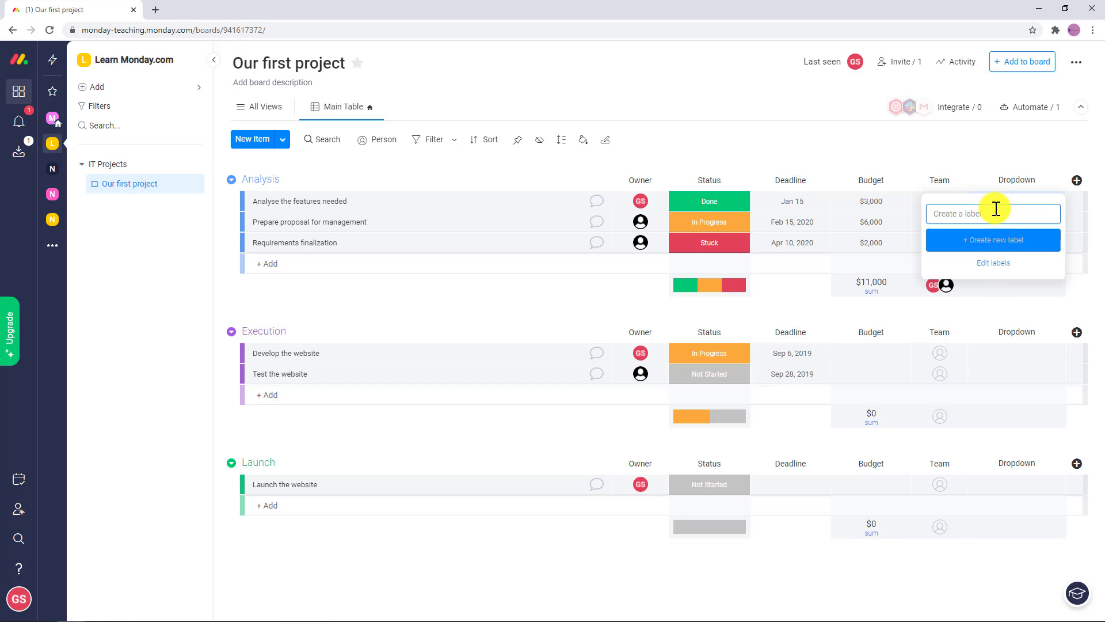
click(993, 240)
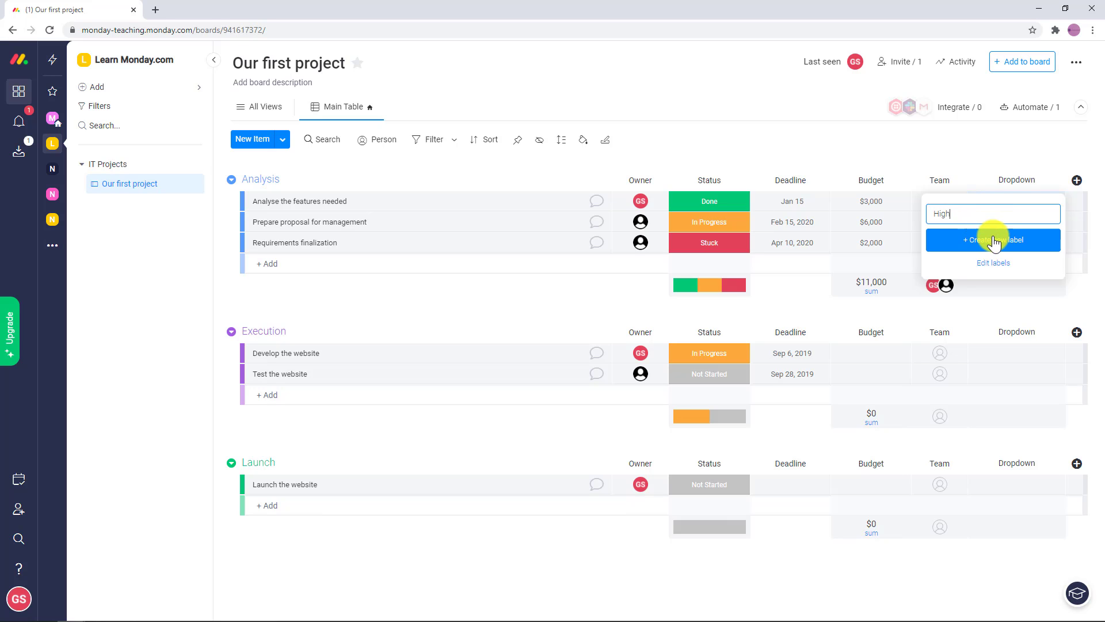
text(Medium)
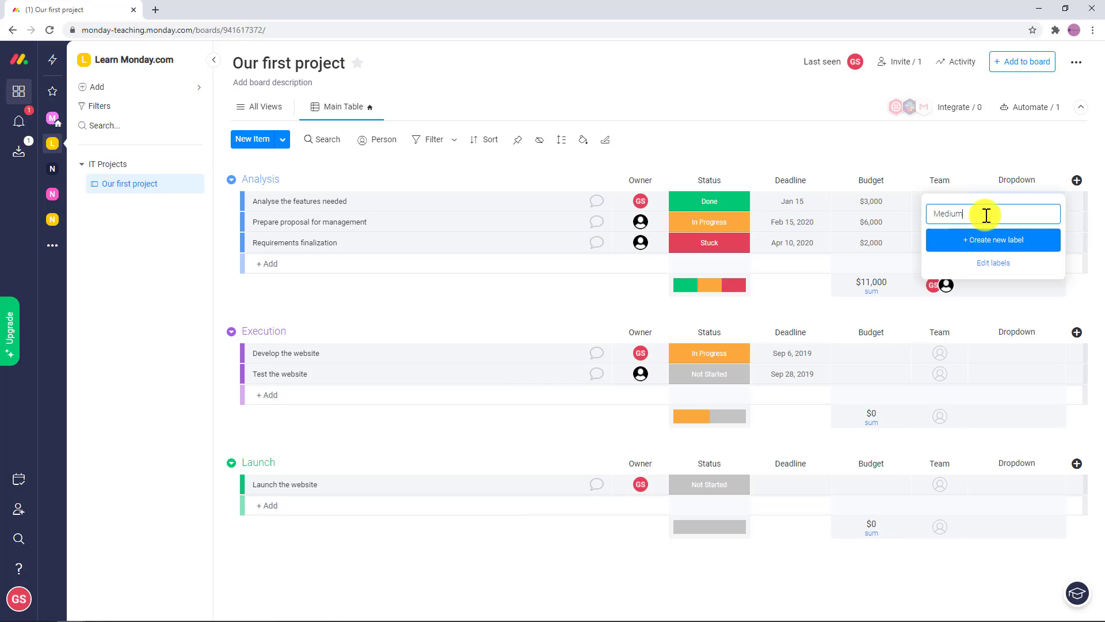
click(991, 241)
text(Low)
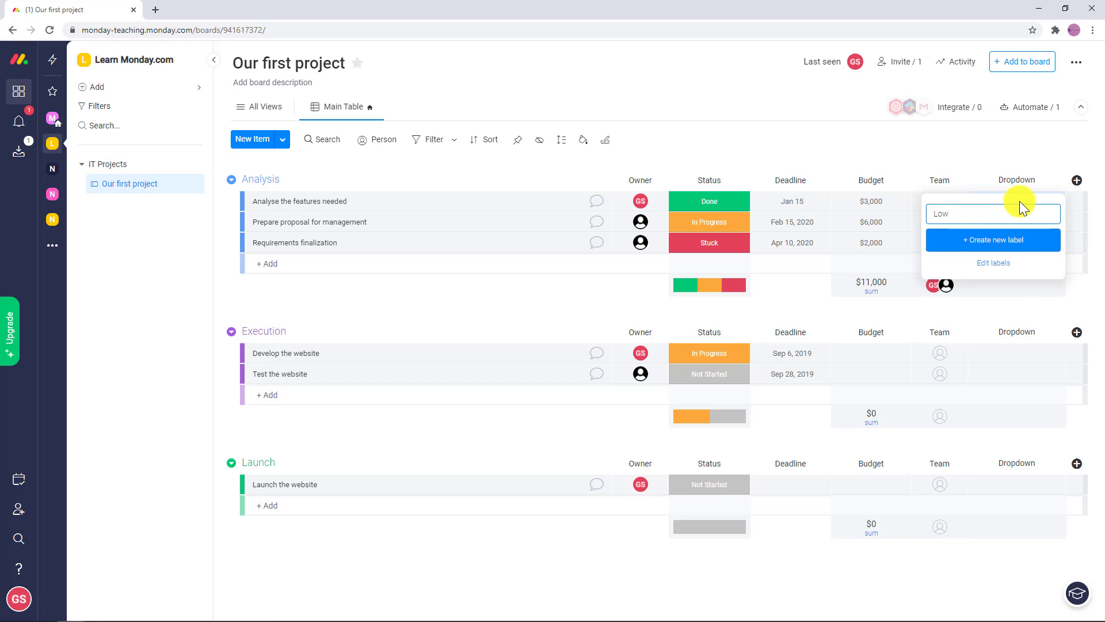
click(1014, 239)
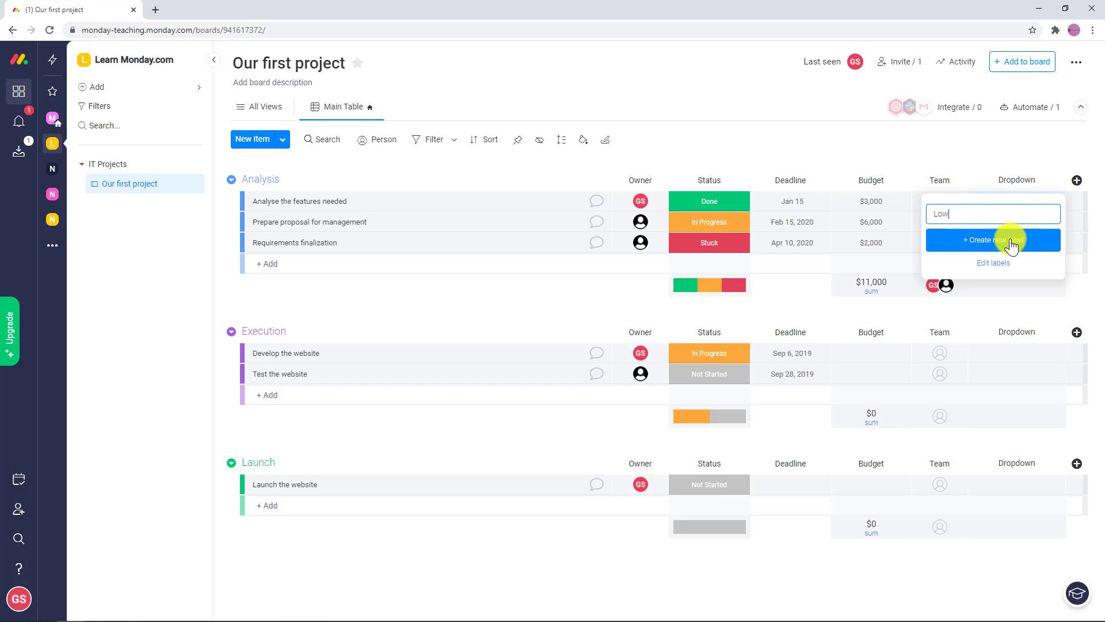
click(1048, 177)
Set the Dropdown labels to High for Analyse the features needed, Medium for Prepare proposal for management and Low for Requirements finalization.
click(1042, 207)
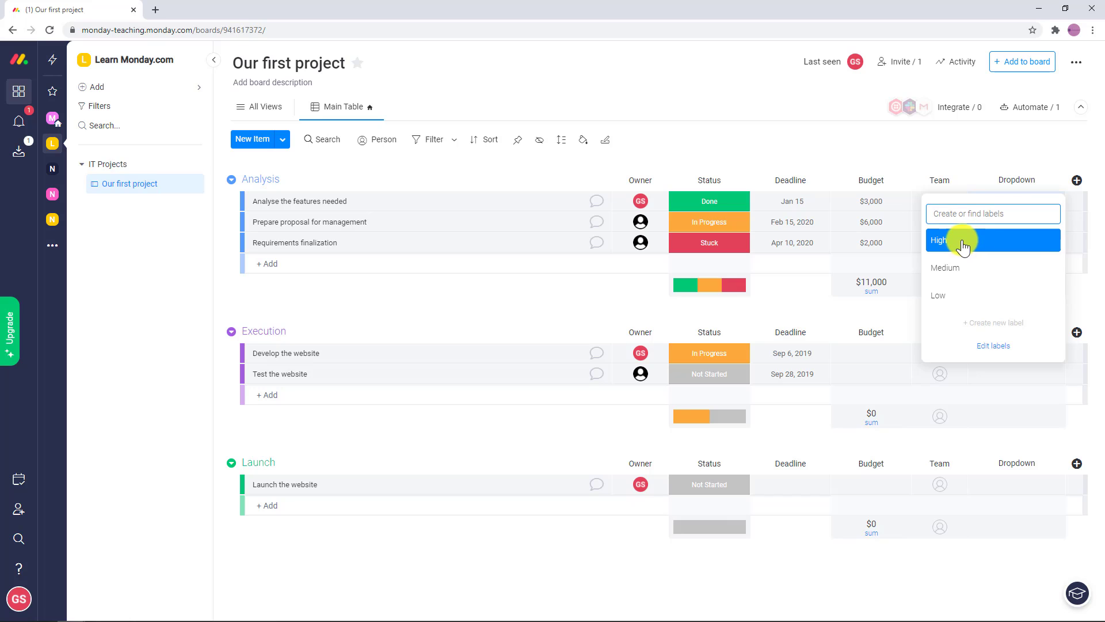
click(973, 242)
click(1017, 226)
click(996, 278)
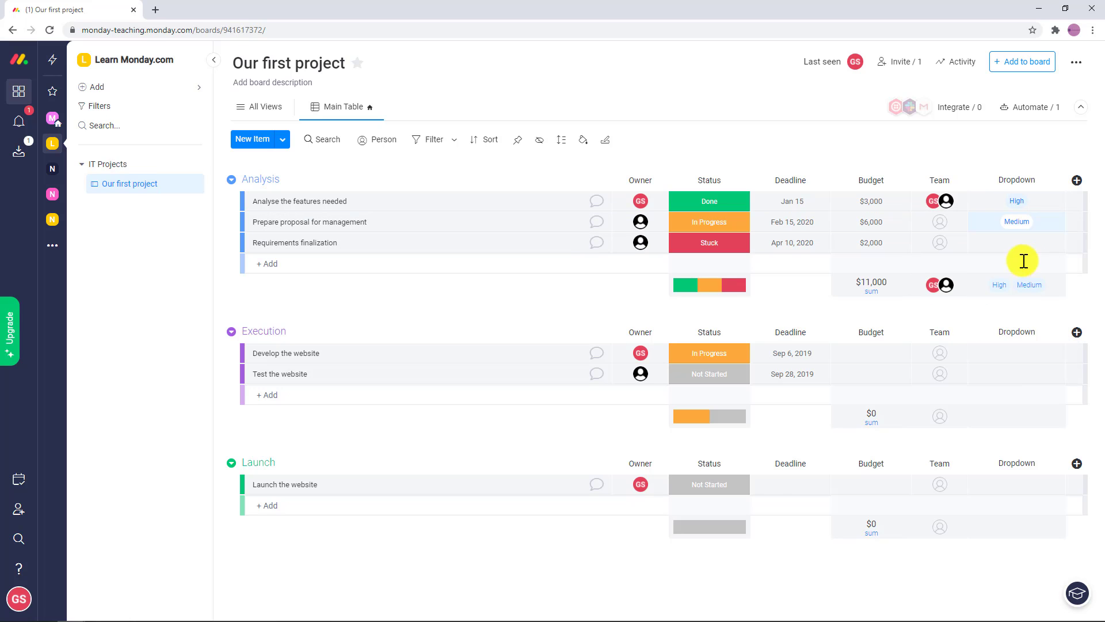
click(1077, 181)
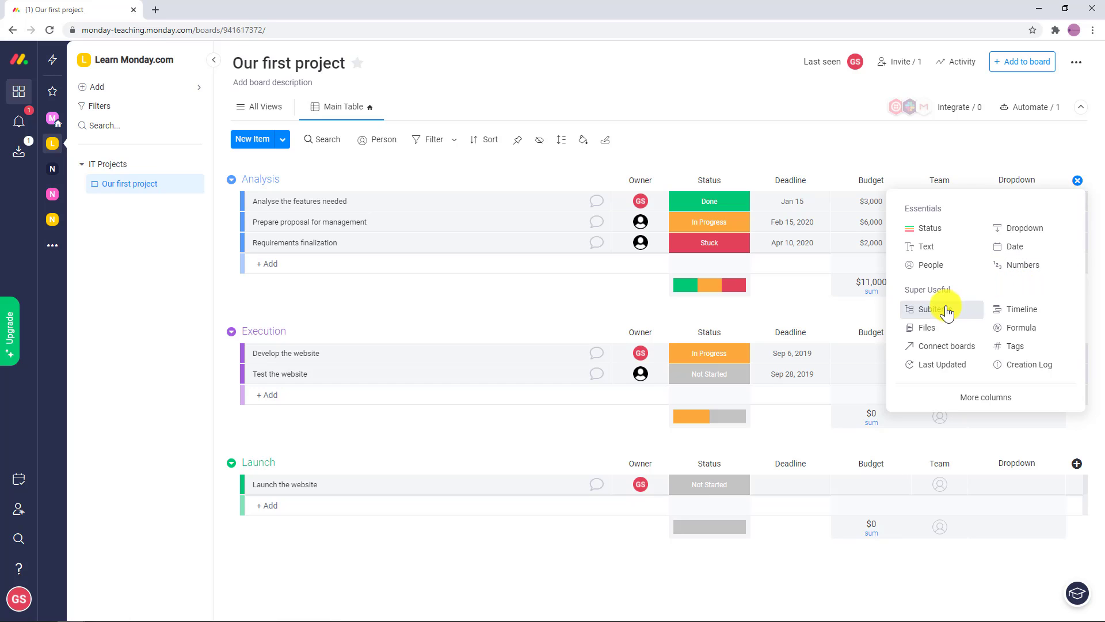
click(654, 153)
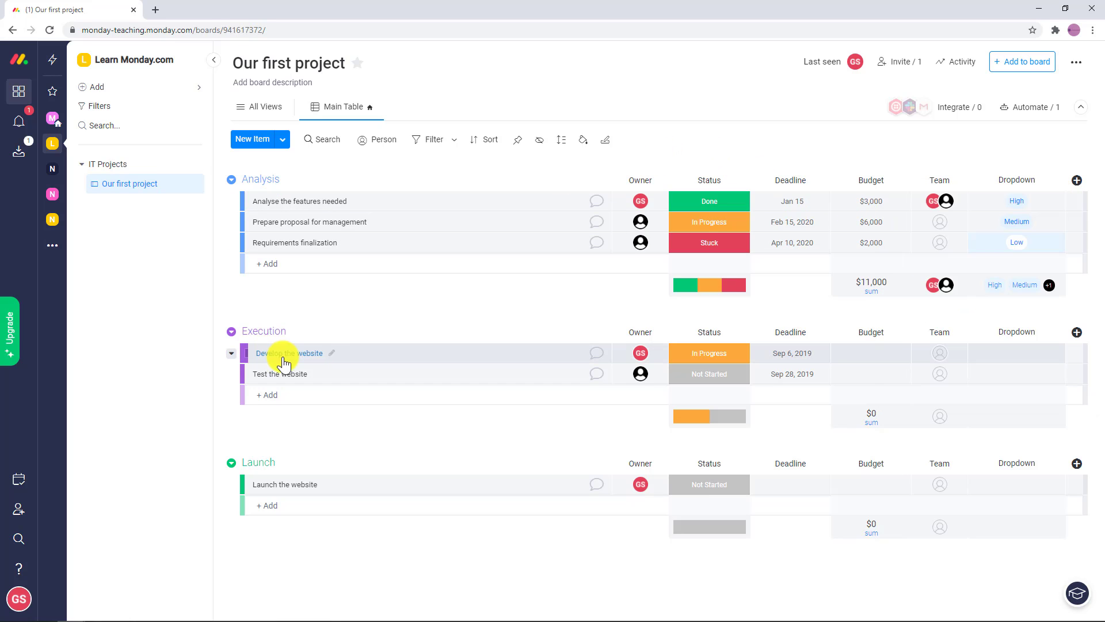
Add the subitems Develop the frontend and Develop the backend under the Develop the website item.
click(233, 355)
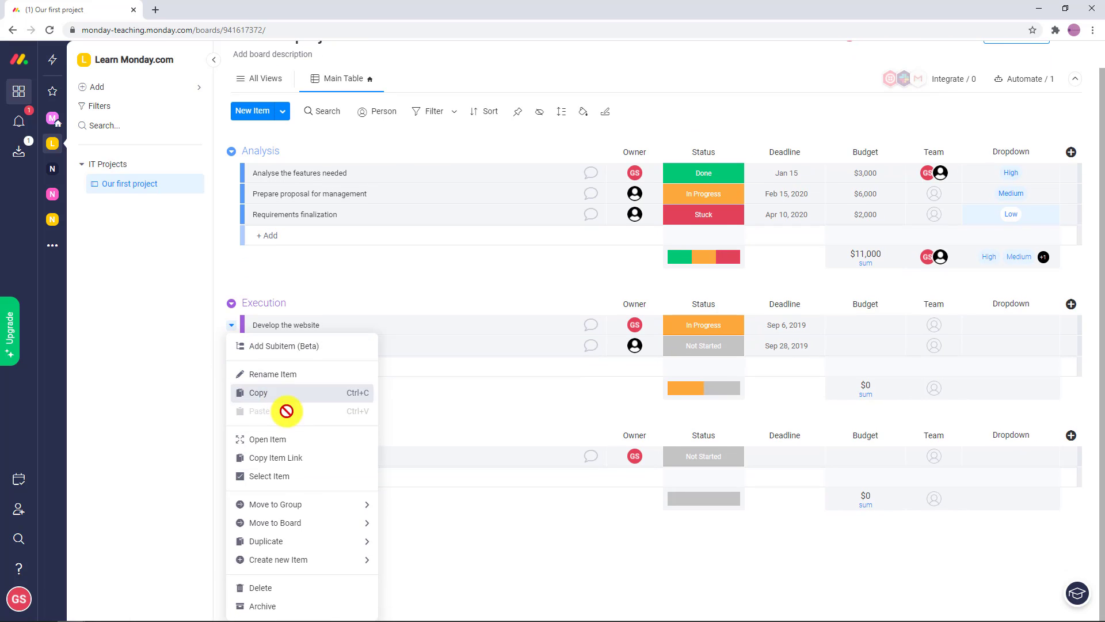
click(298, 347)
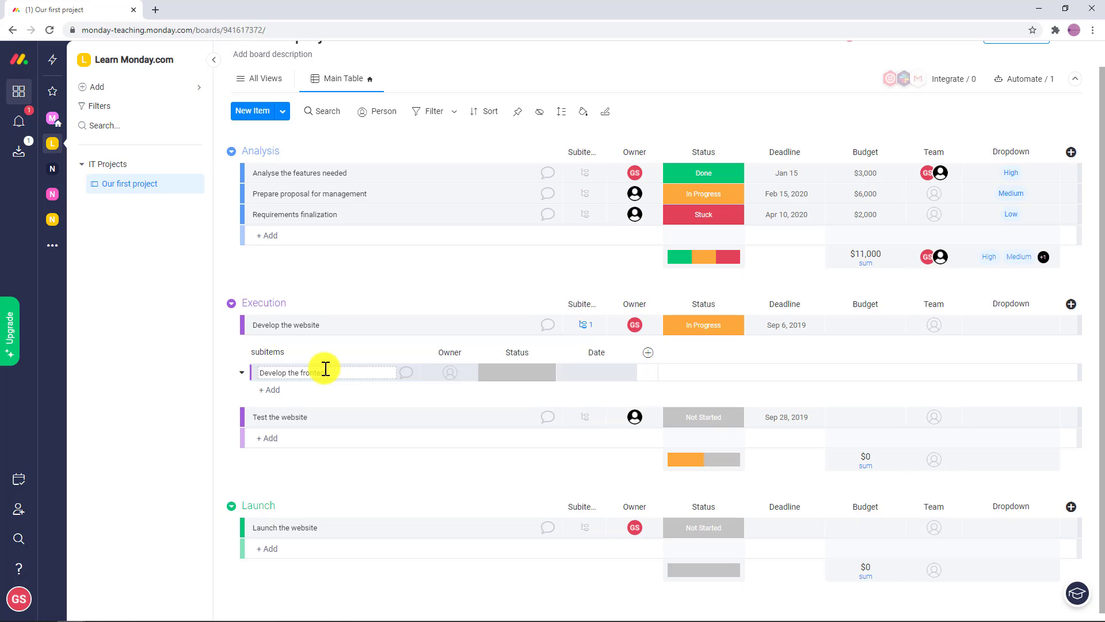
click(279, 391)
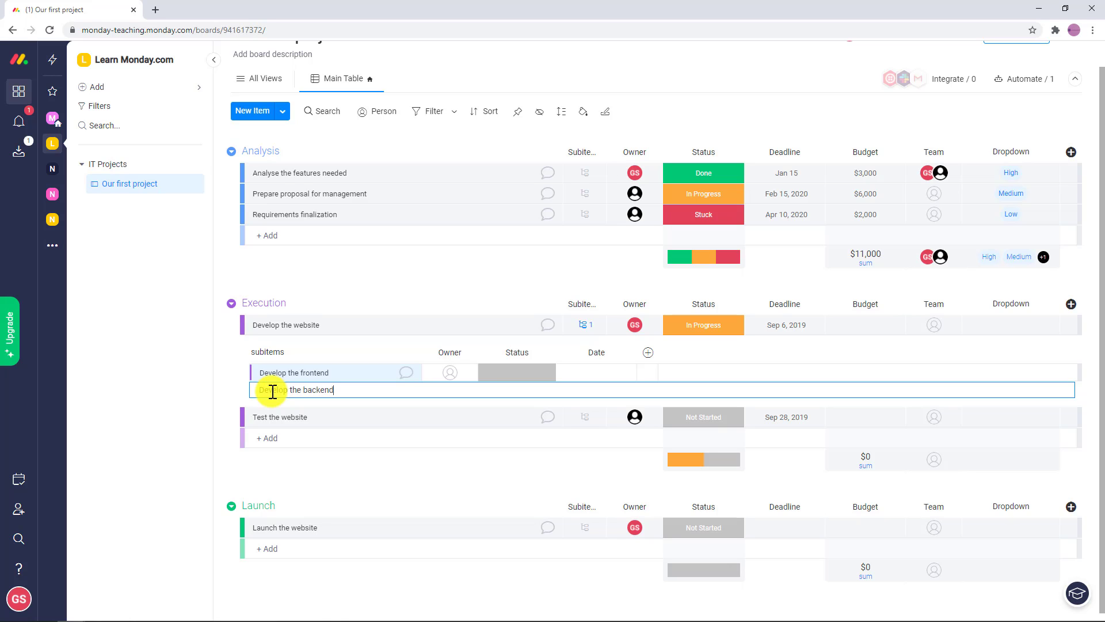
Assign the first invited member as owner of Develop the frontend and the signed-in user as owner of Develop the backend.
click(460, 372)
click(499, 436)
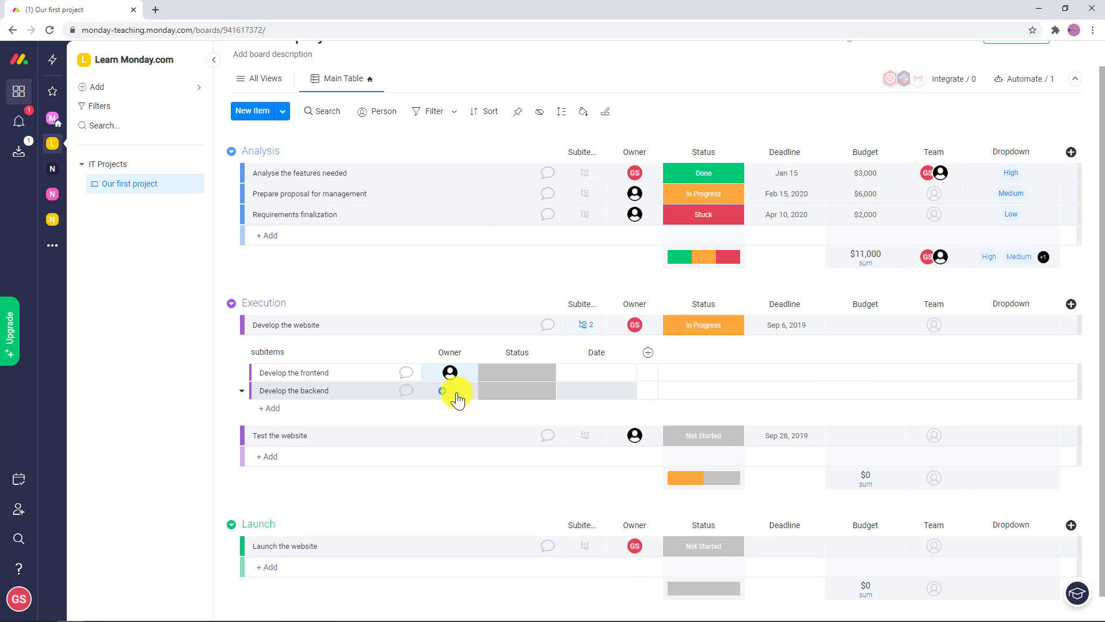
click(456, 393)
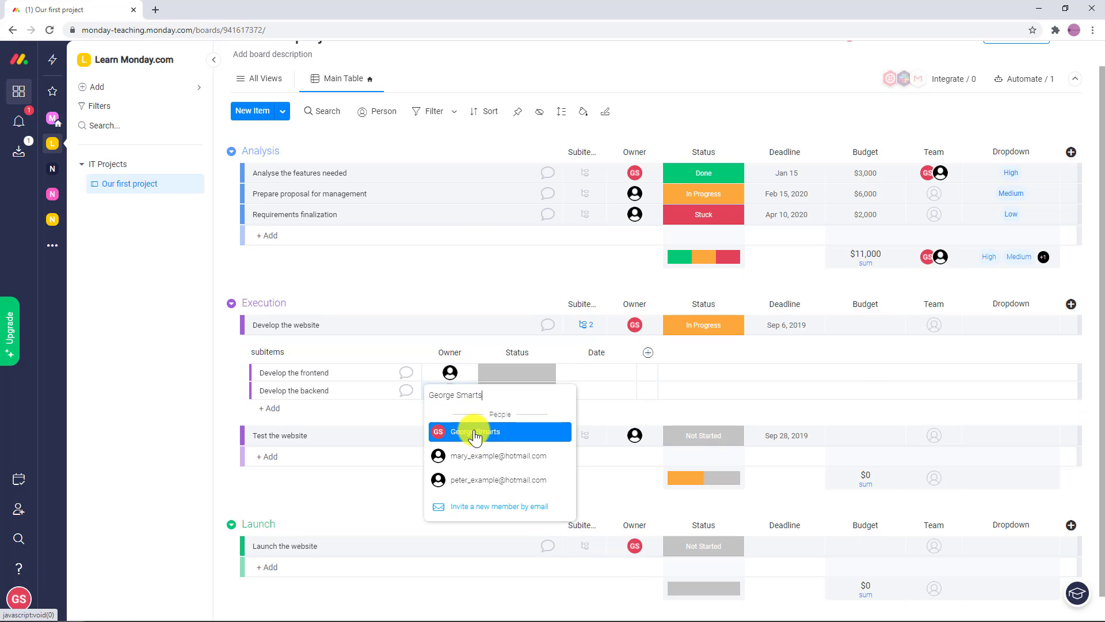
click(469, 432)
Leave the status of Develop the frontend blank and set its date to January 7, 2021.
click(530, 375)
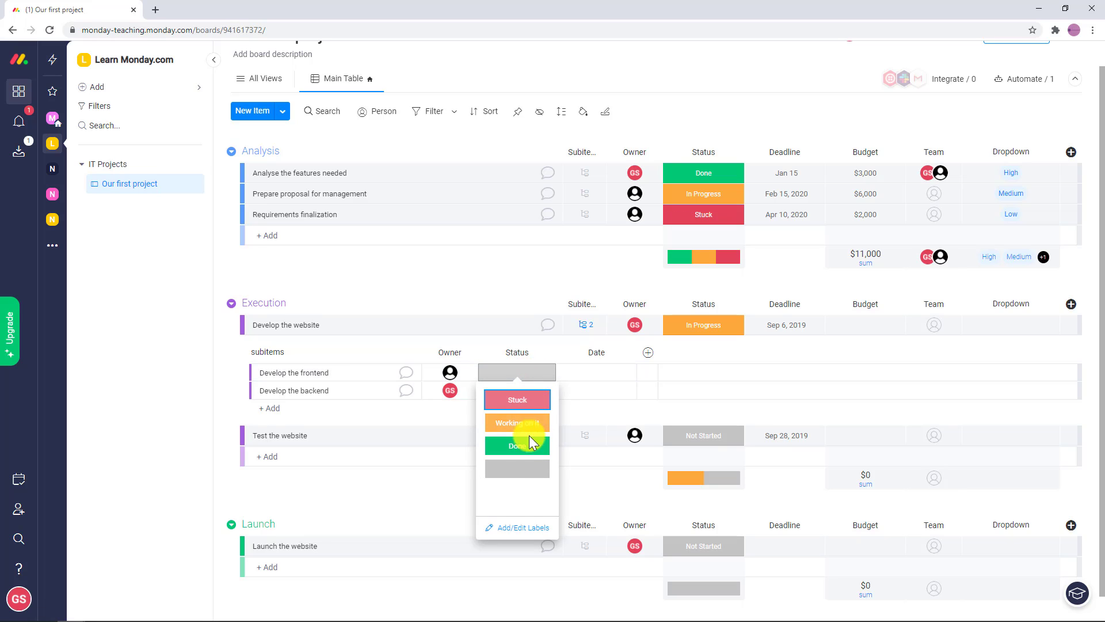
click(527, 471)
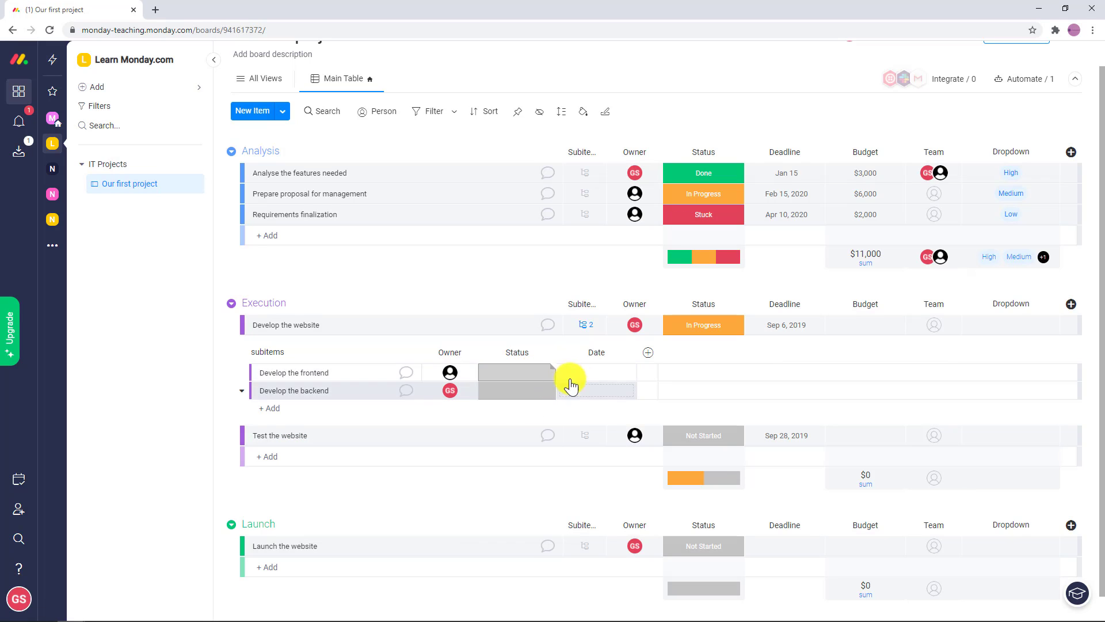
click(599, 374)
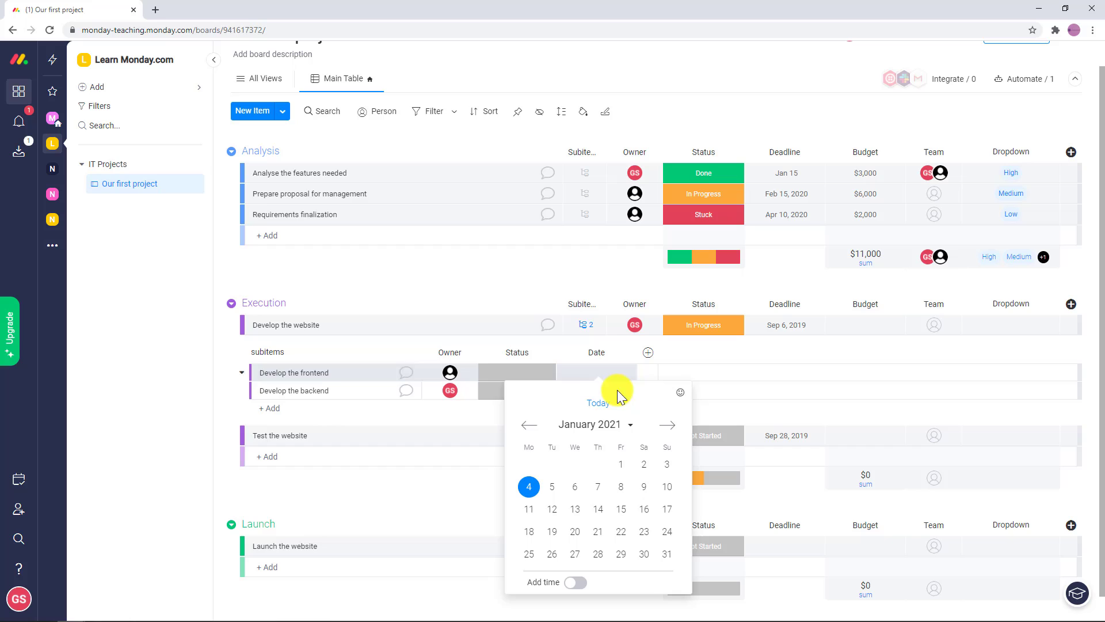
click(598, 488)
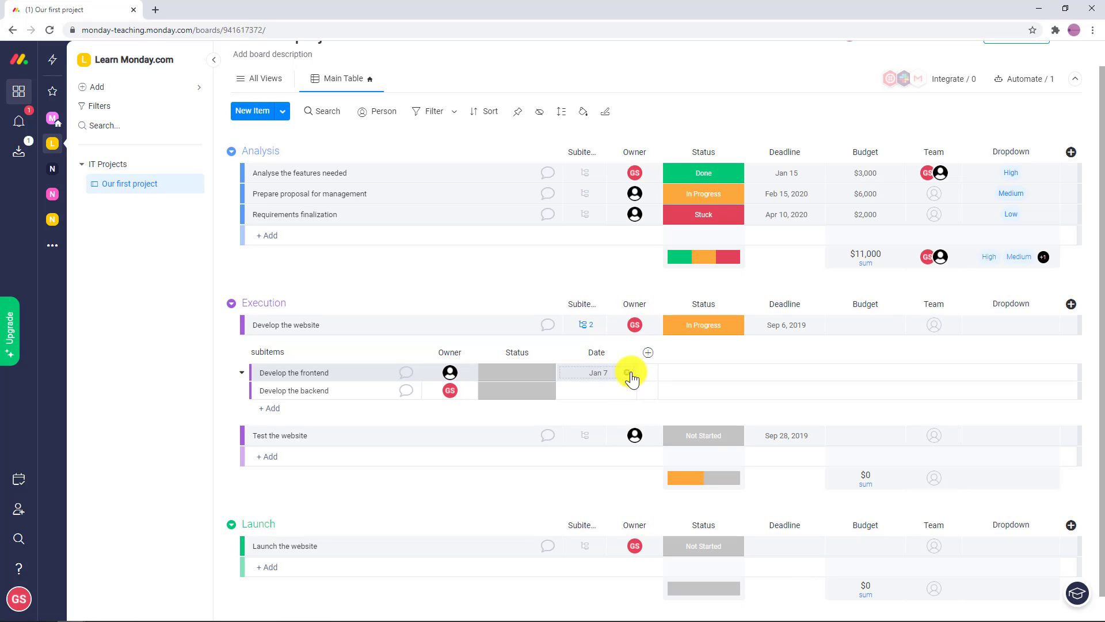
Set the status to Done for the frontend and backend subitems and for their parent item Develop the website.
click(512, 373)
click(526, 445)
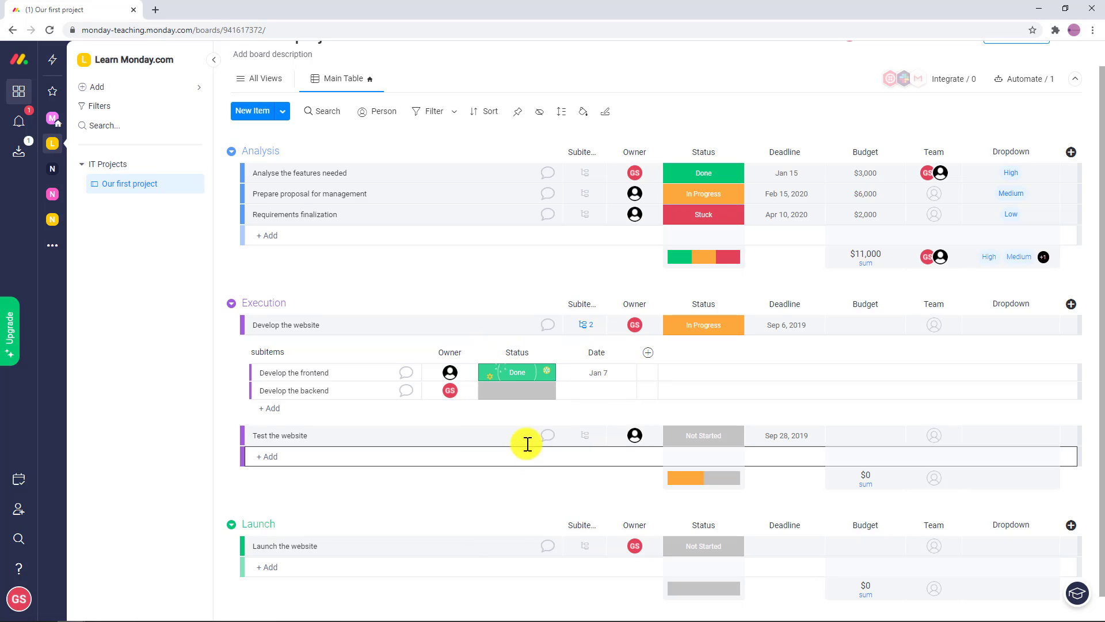
click(525, 395)
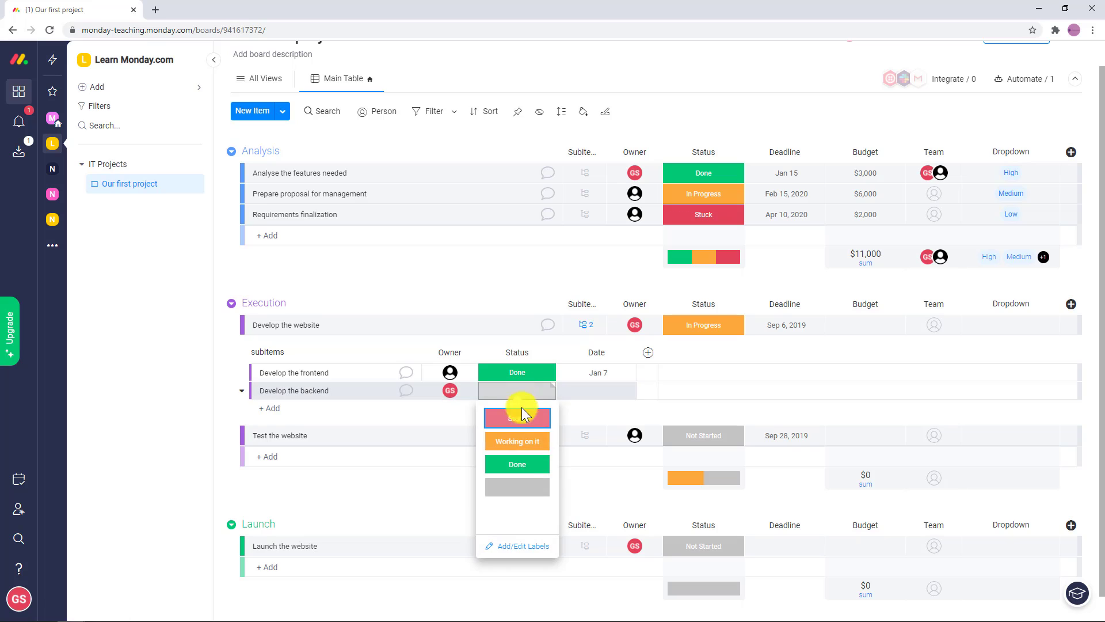
click(524, 462)
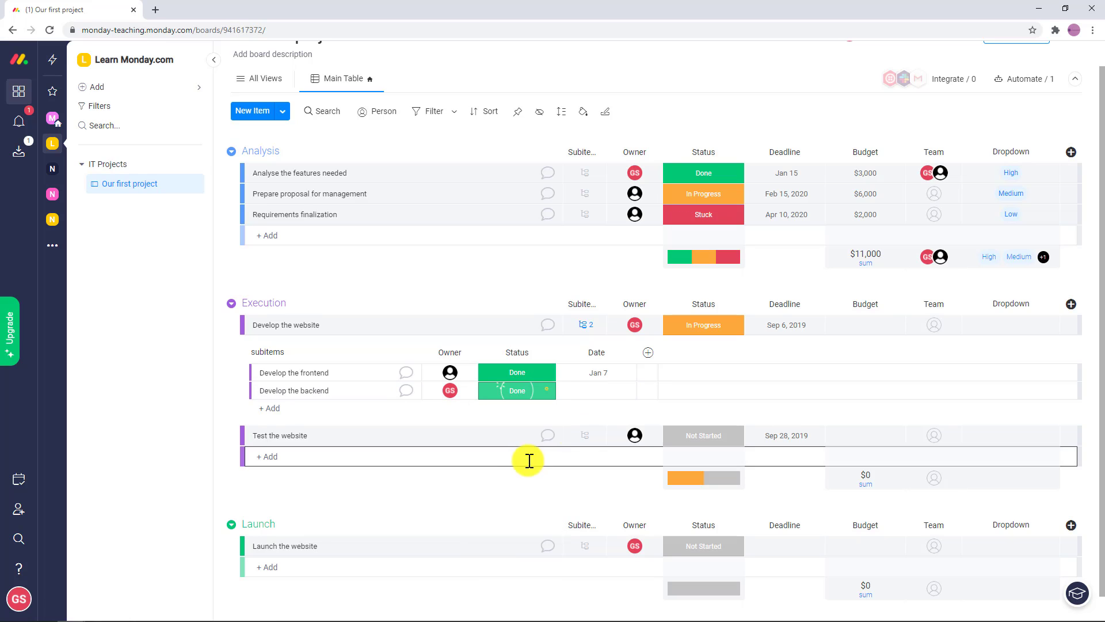
click(727, 332)
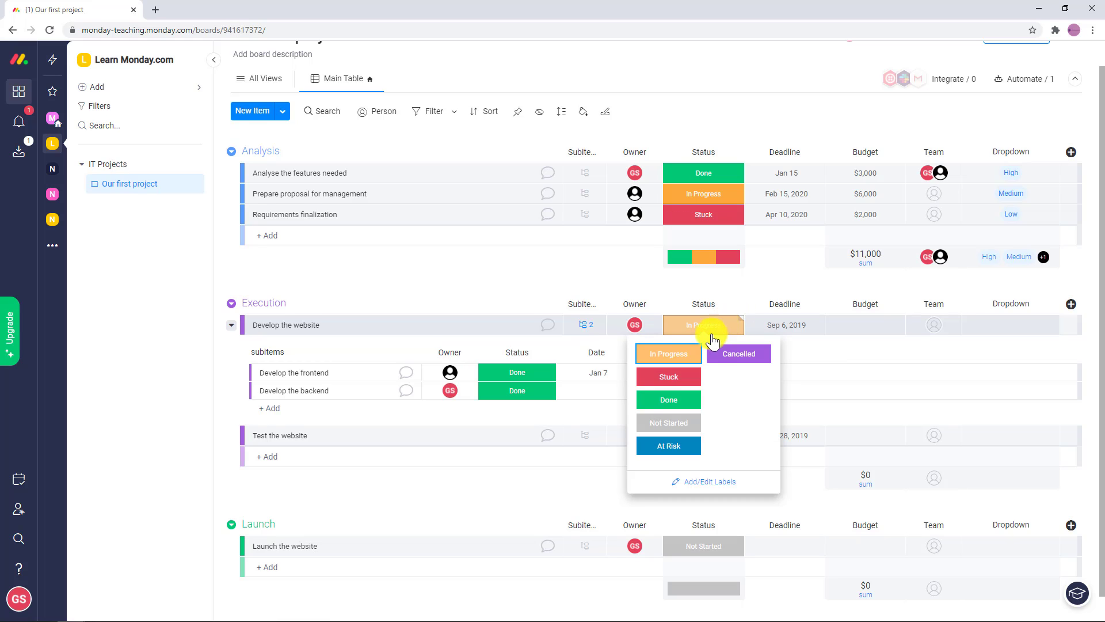
click(670, 376)
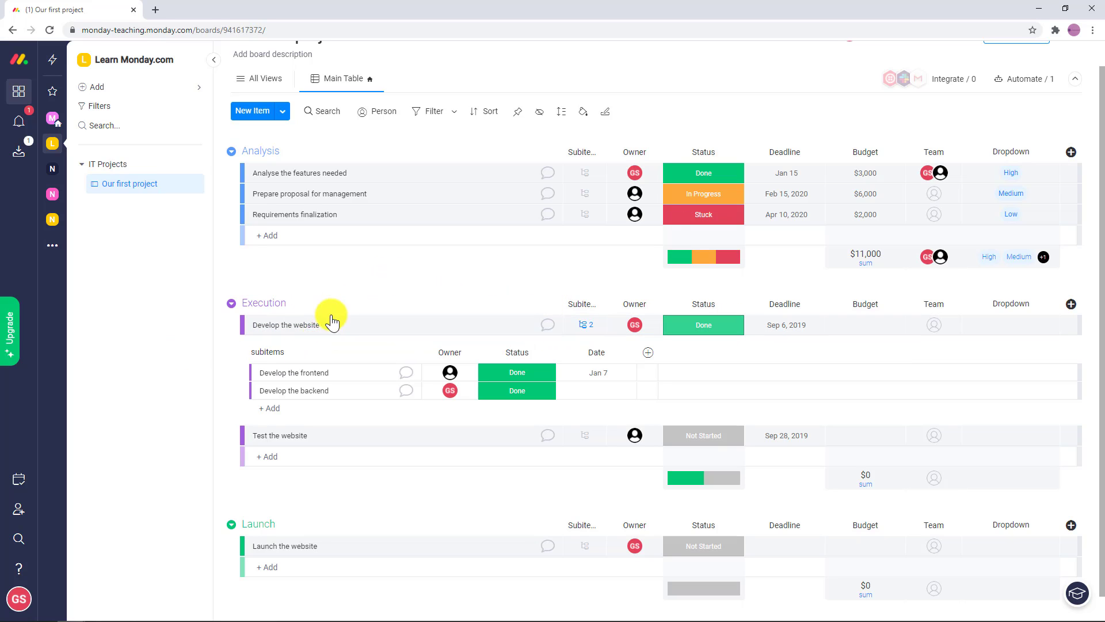
scroll(410, 255, up, 1)
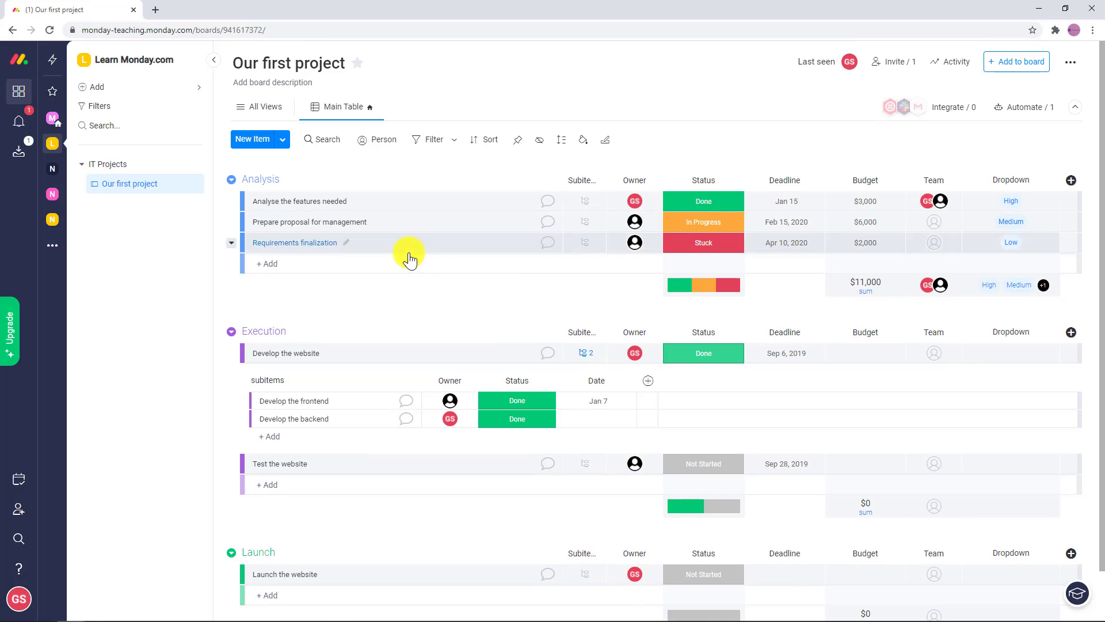
scroll(636, 309, down, 1)
scroll(636, 309, up, 1)
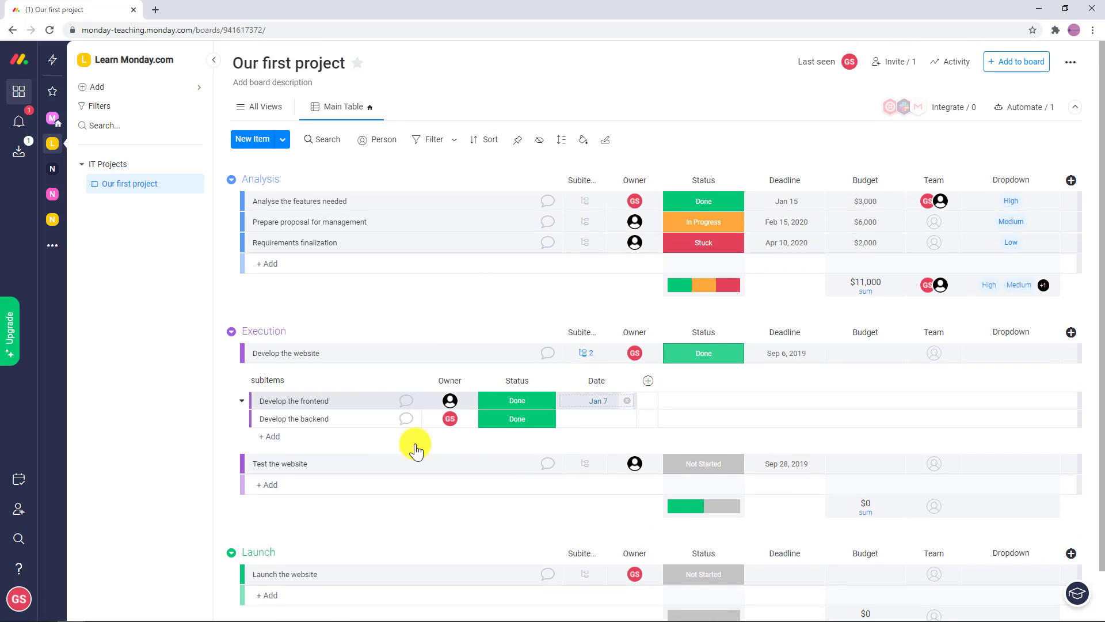
Add a Formula column to the board and delete it again.
click(1071, 183)
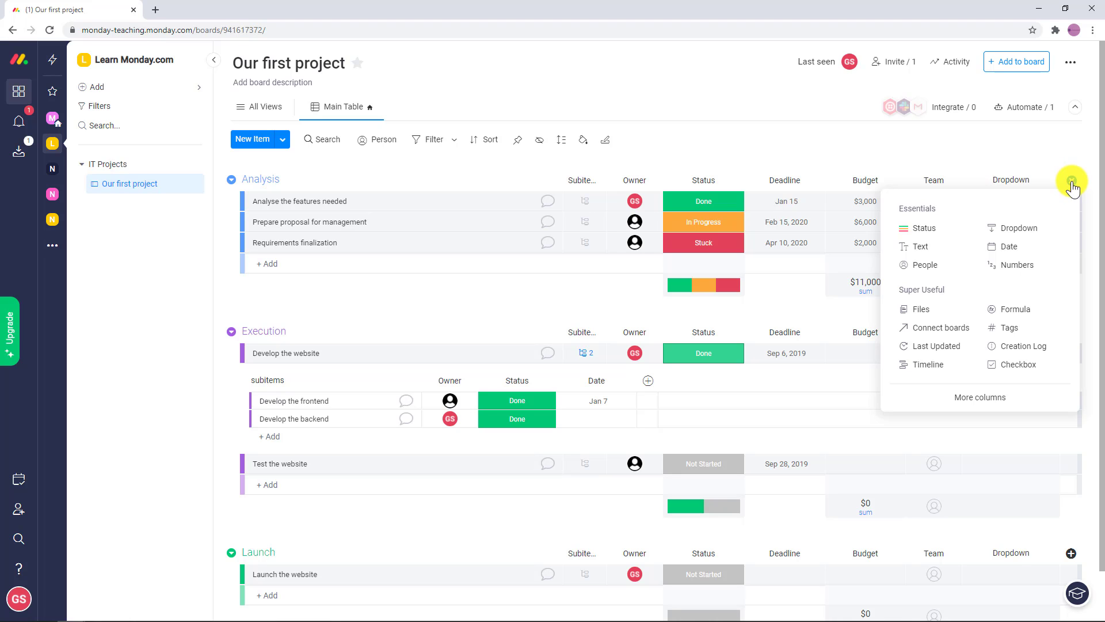
click(1035, 311)
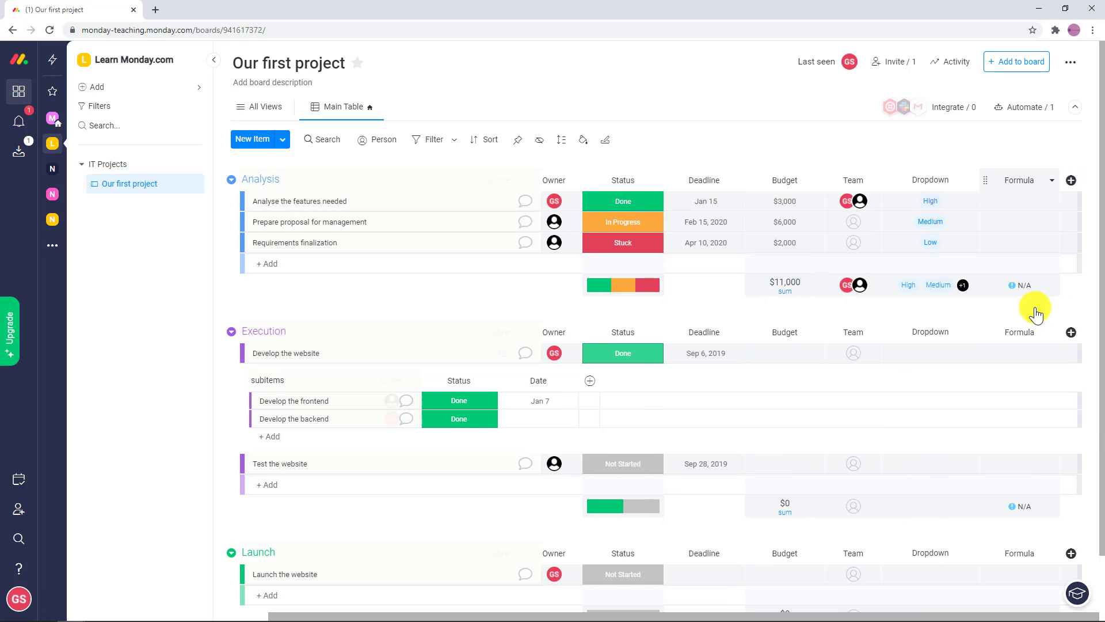
click(1052, 184)
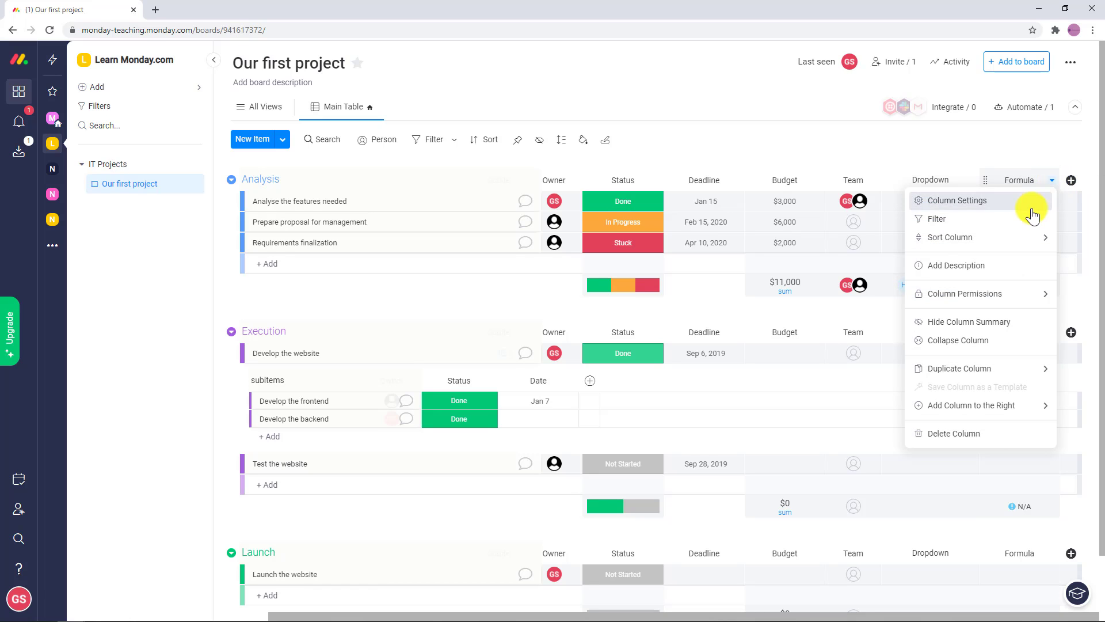
click(997, 435)
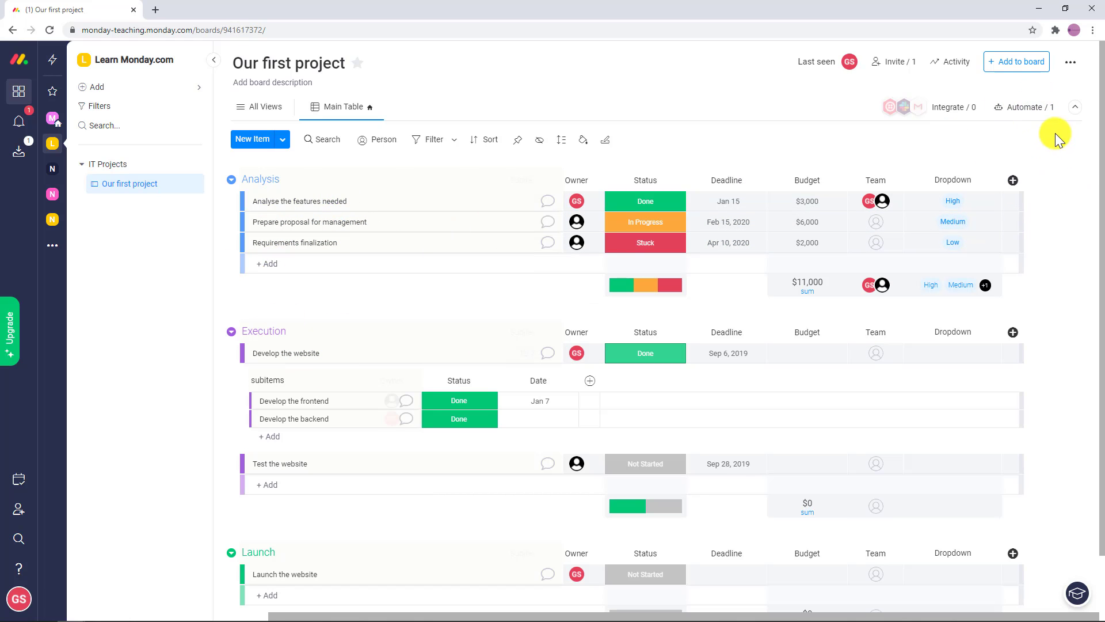
Start a new board automation from the Basic template "When a status changes to something, notify someone".
click(1028, 114)
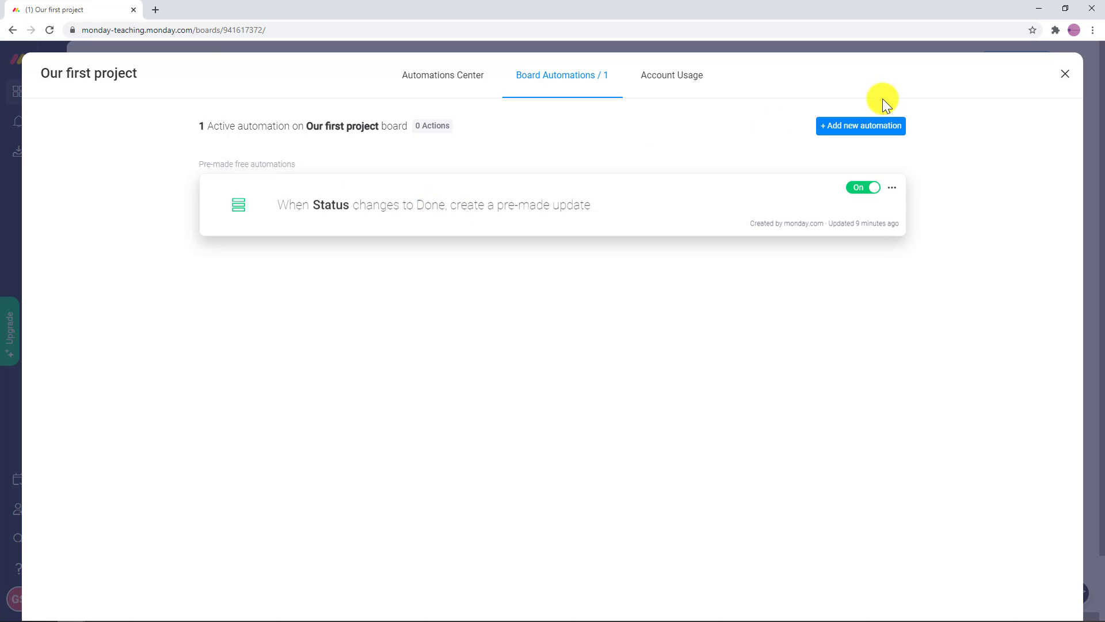
click(889, 136)
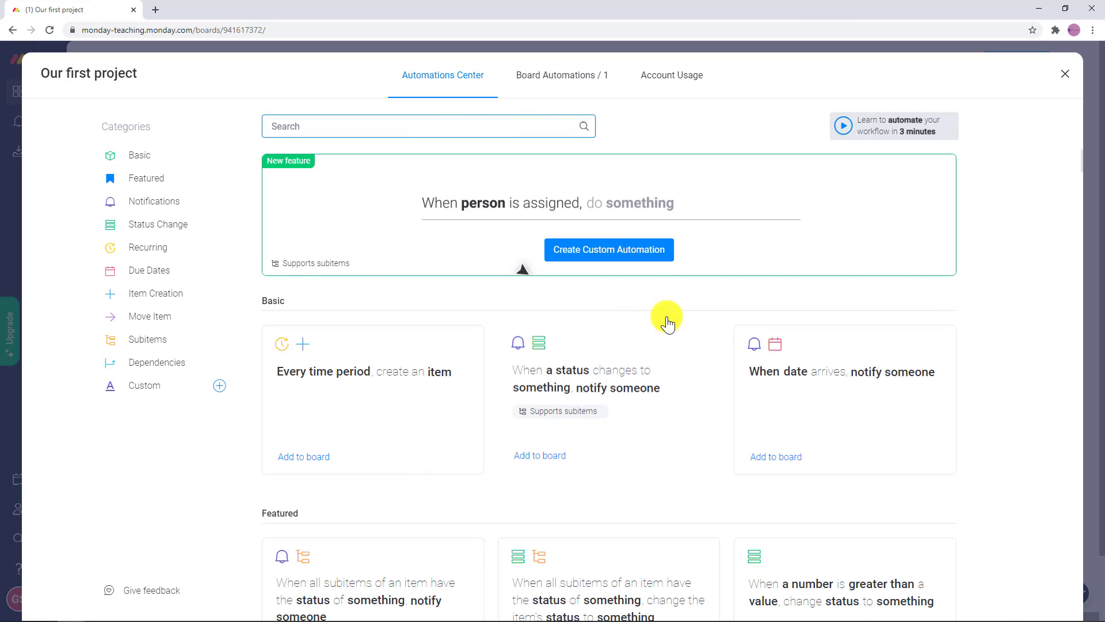
scroll(661, 316, down, 15)
scroll(1031, 278, down, 10)
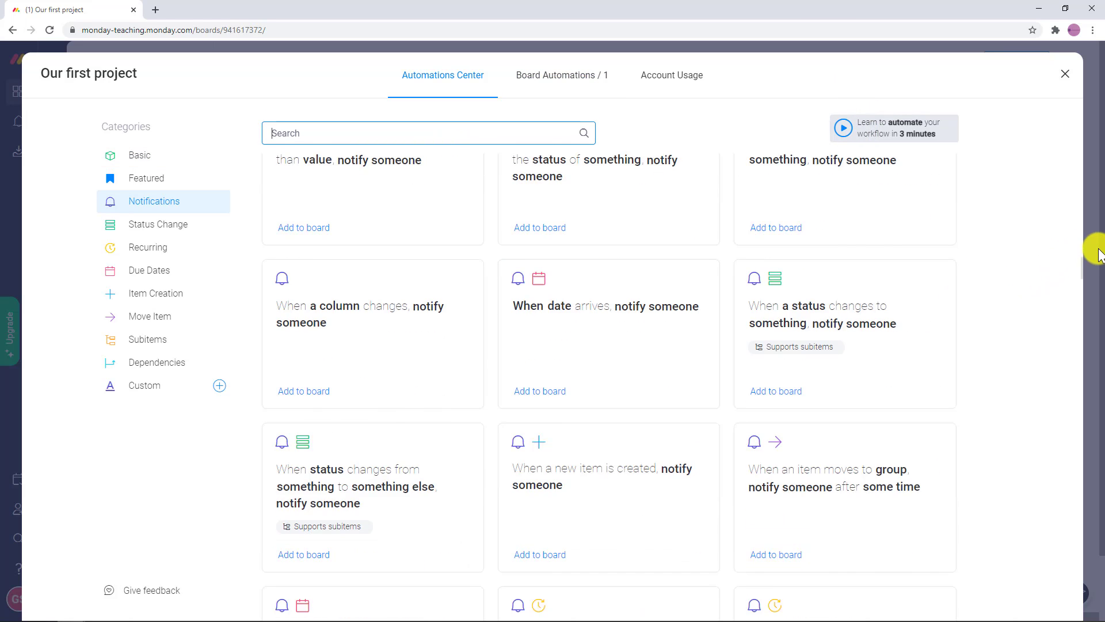
scroll(1085, 363, down, 5)
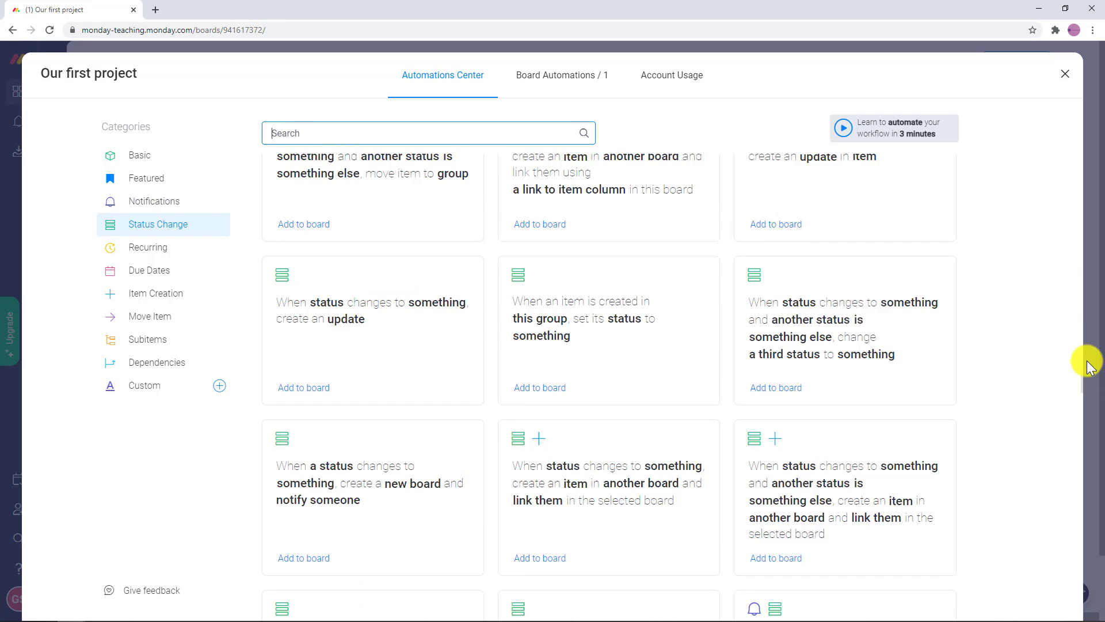
scroll(1085, 363, up, 20)
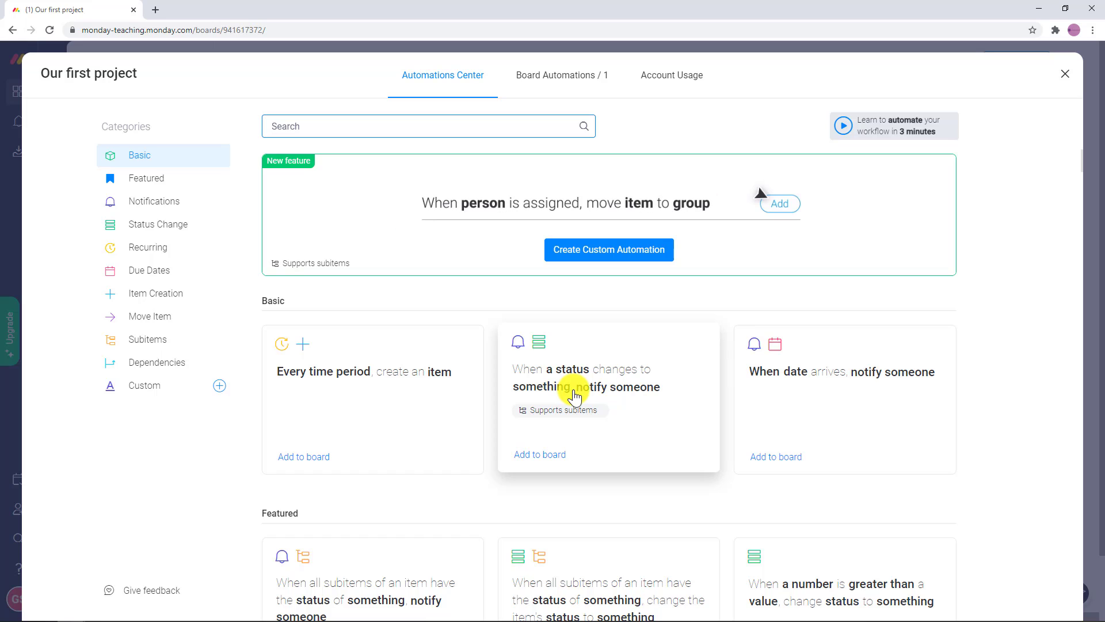
click(626, 390)
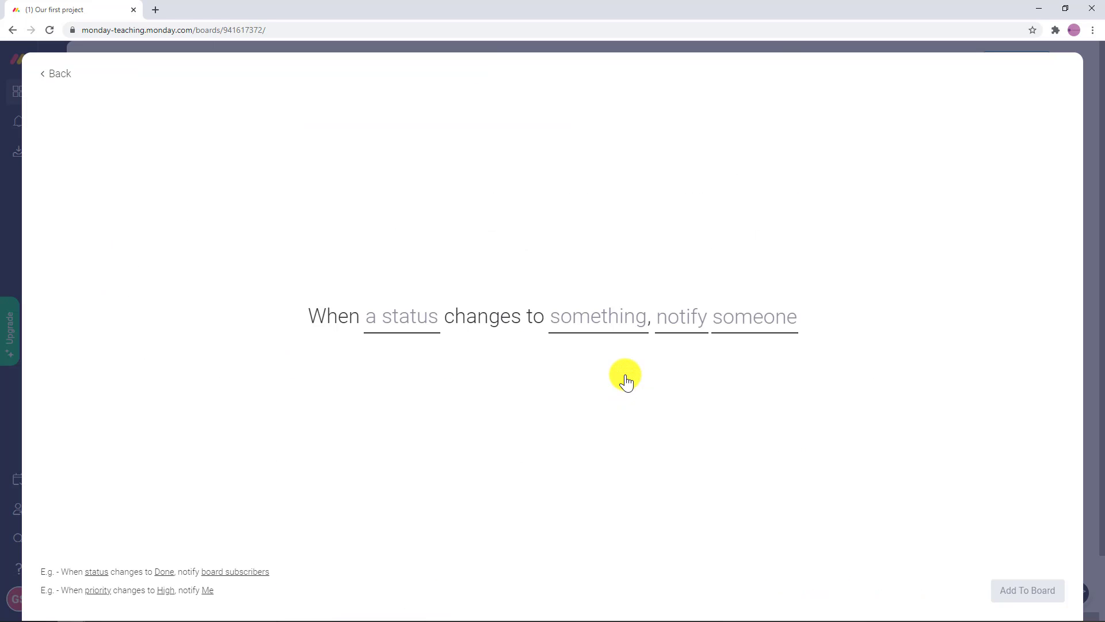
Set the automation's trigger to the item Status column changing to Stuck.
click(402, 318)
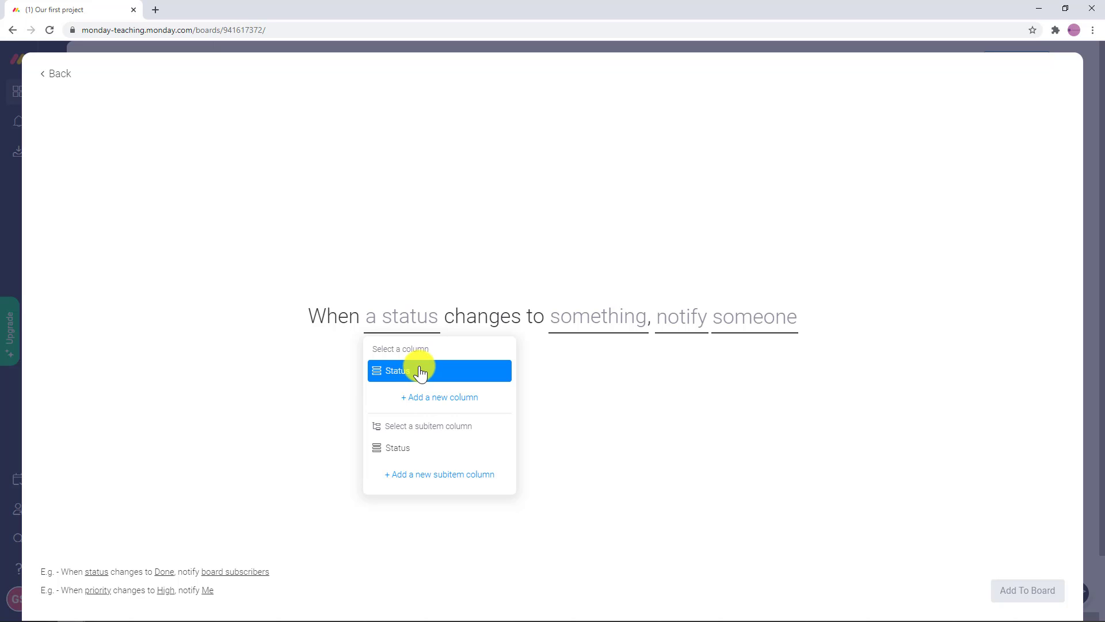
click(421, 372)
click(593, 316)
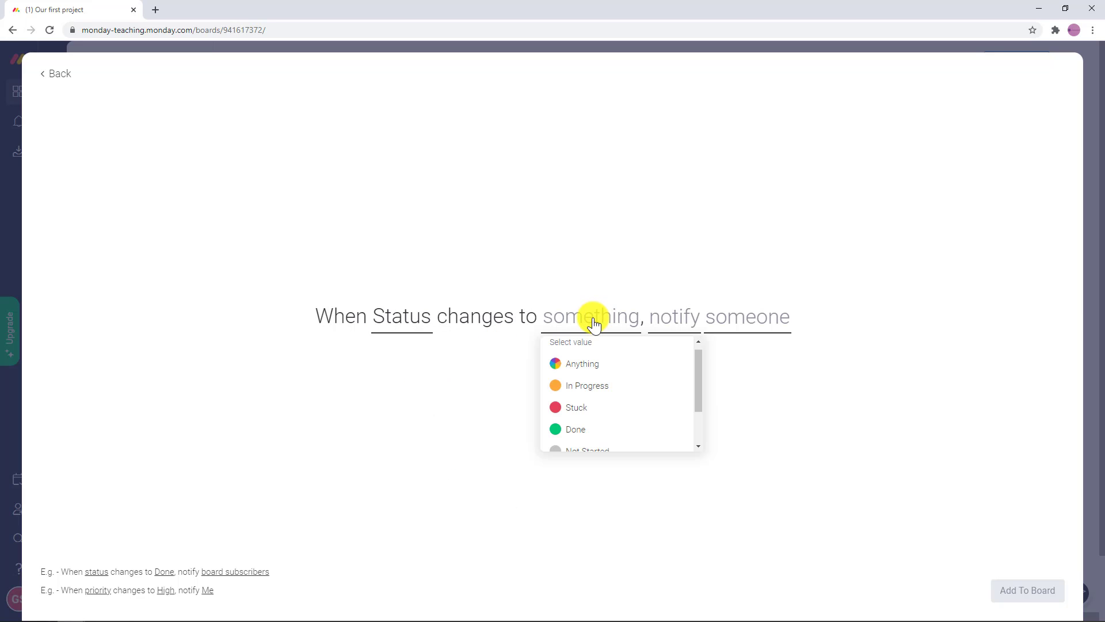
click(598, 406)
Write the notification message "This task seems to have problems. Can you please check with the team".
click(658, 328)
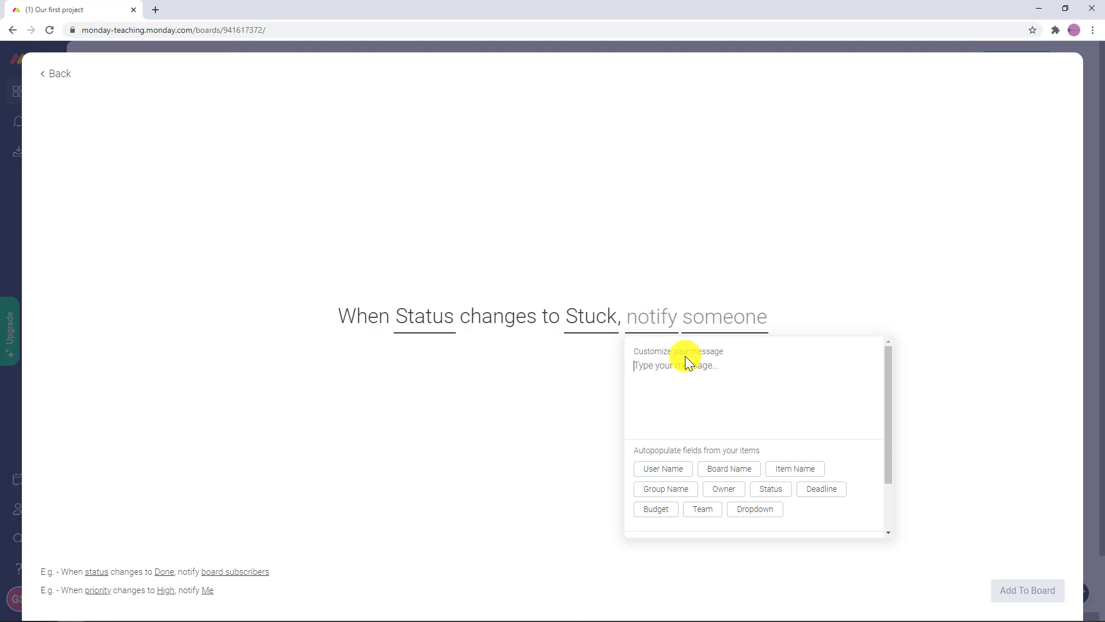
text(This task seems to have problems. Ca)
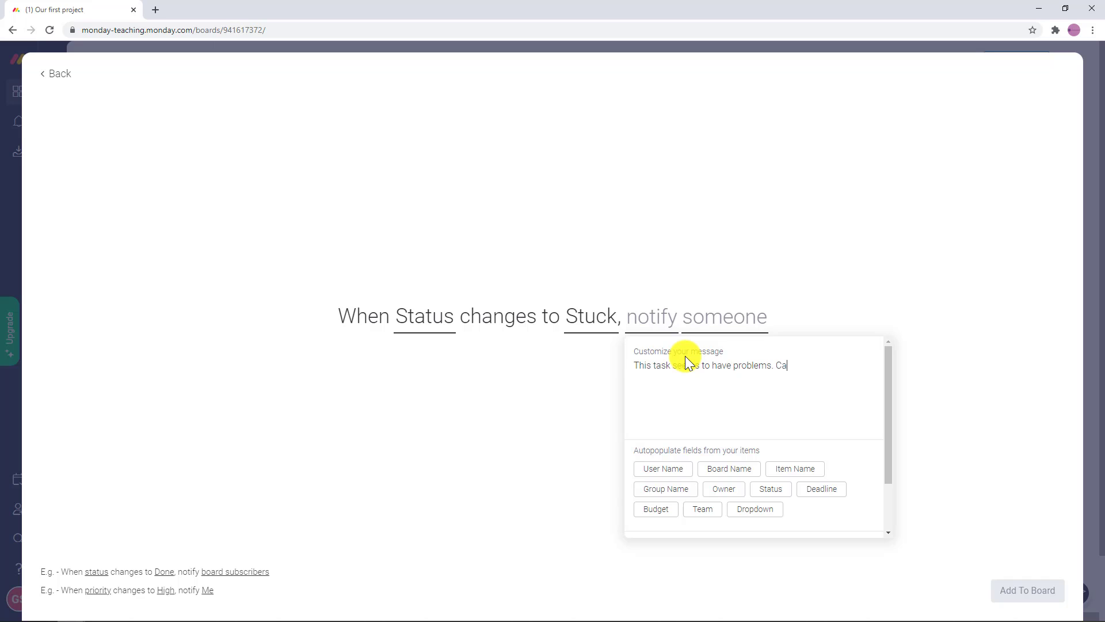
text(n you please check with the team)
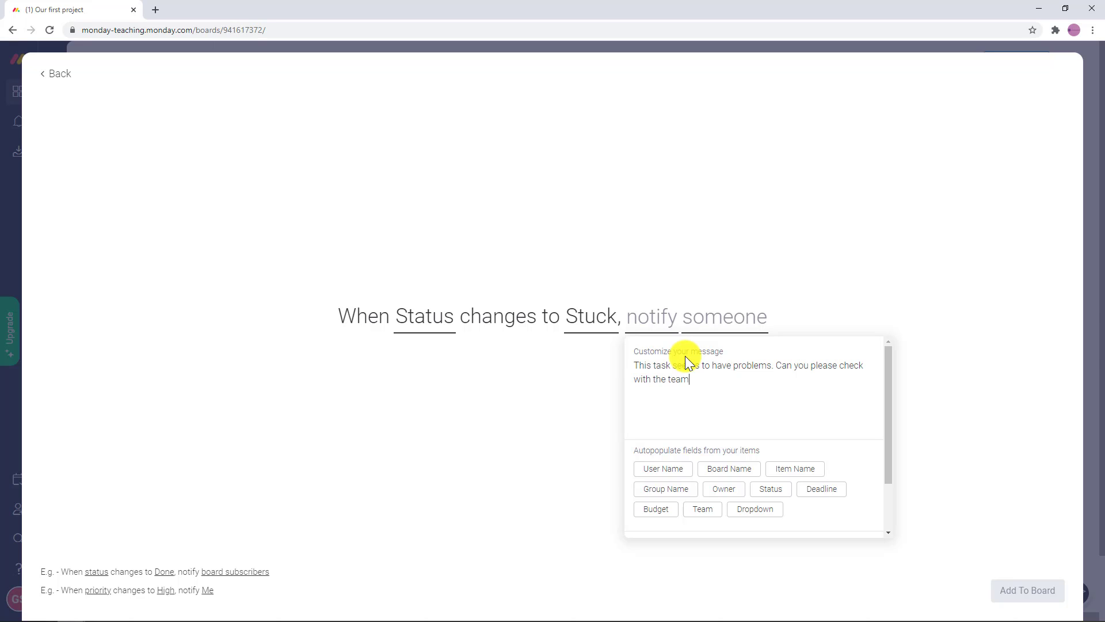
Choose the first invited team member as the person to notify and add the automation to the board.
click(717, 323)
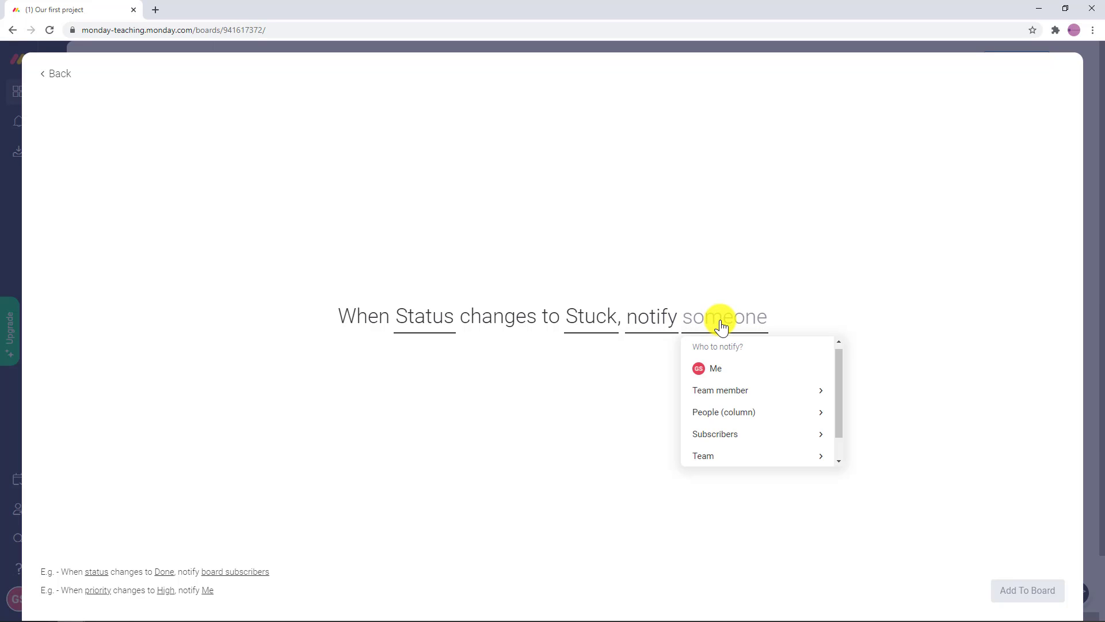
click(778, 393)
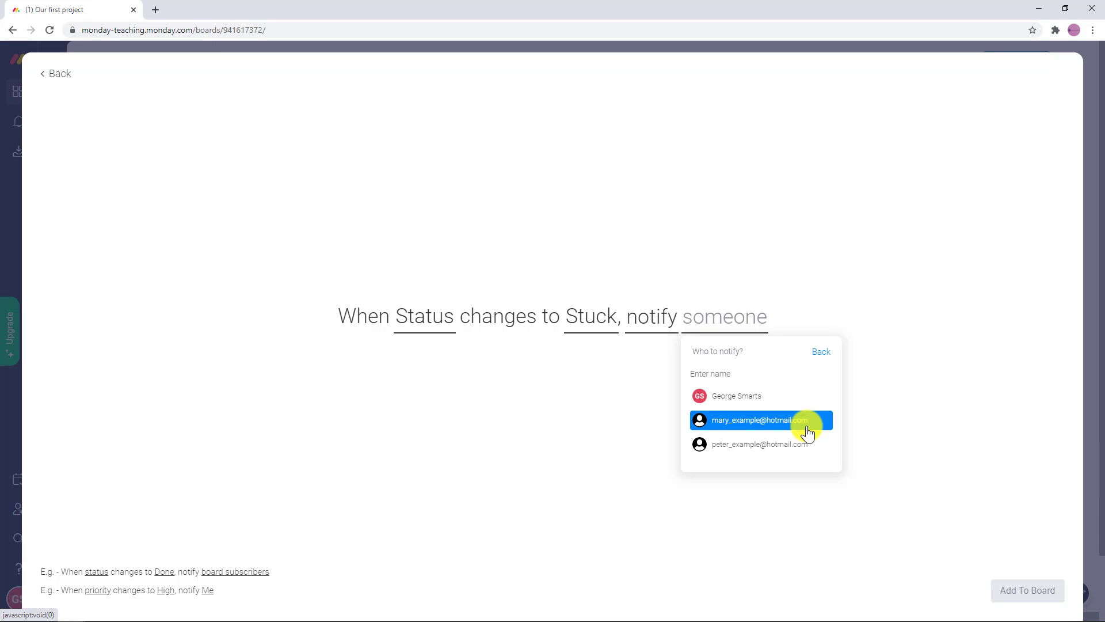
click(798, 427)
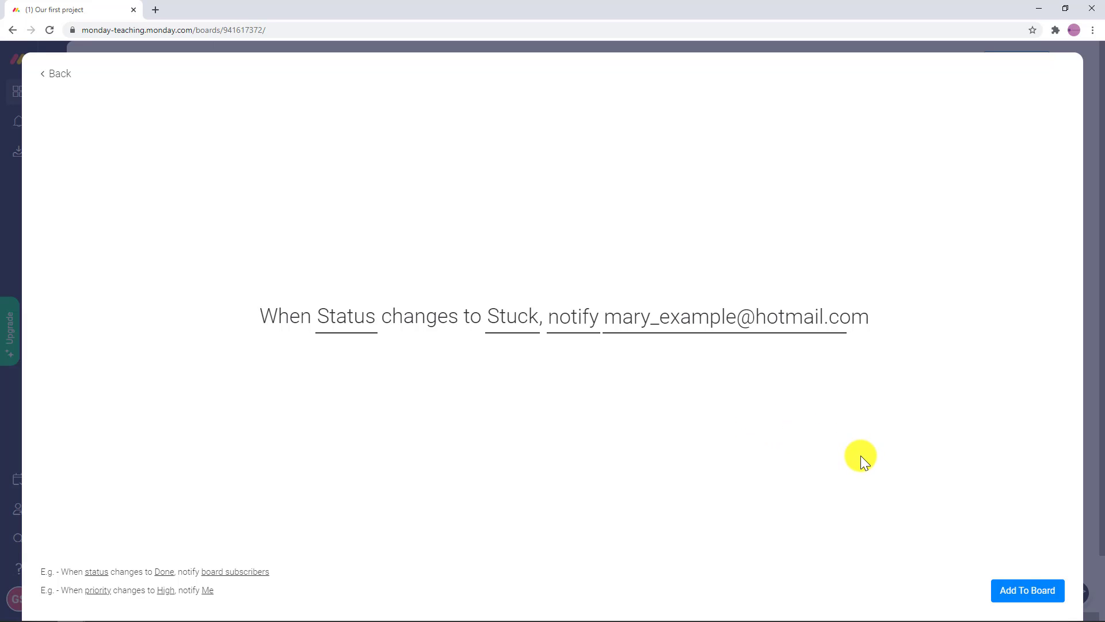
click(1024, 590)
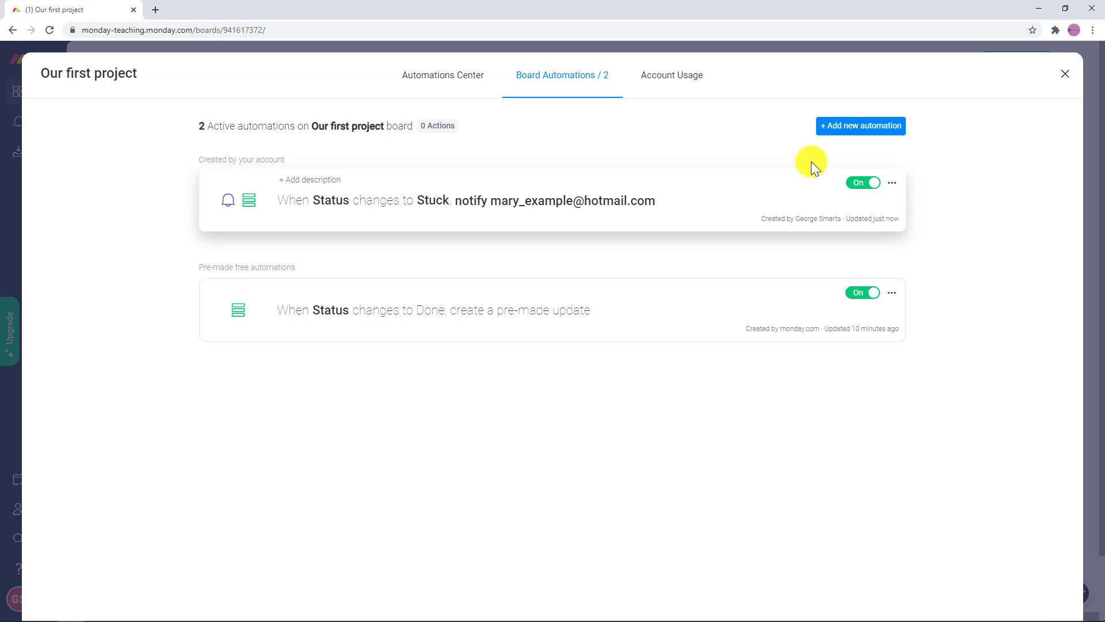
Start another automation from the Due Dates template "When date arrives and status is something, notify someone".
click(871, 130)
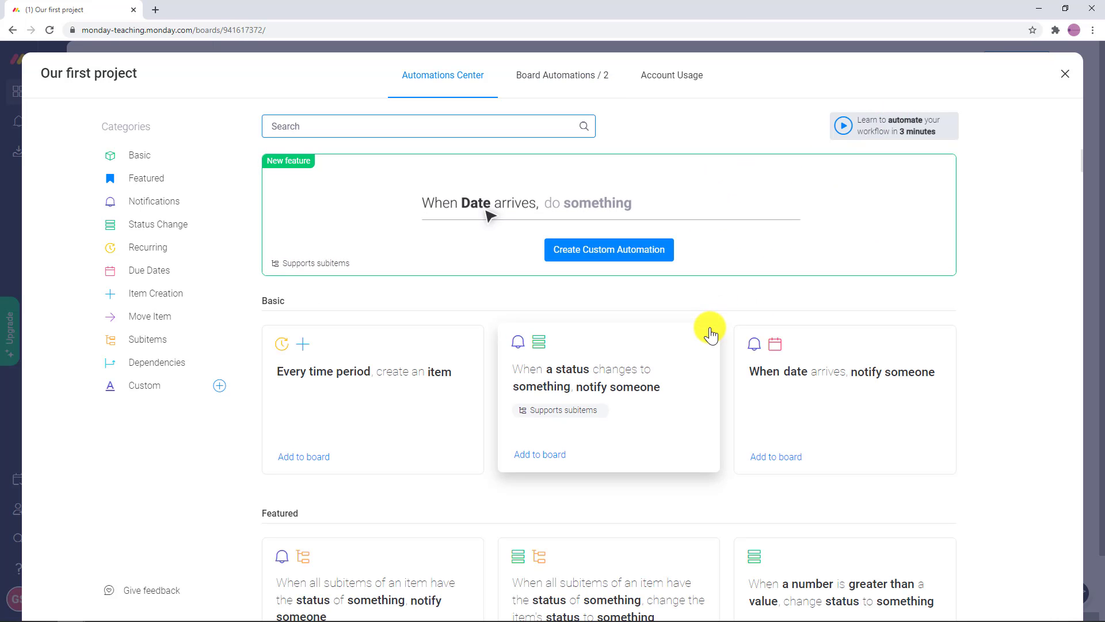
scroll(708, 331, down, 4)
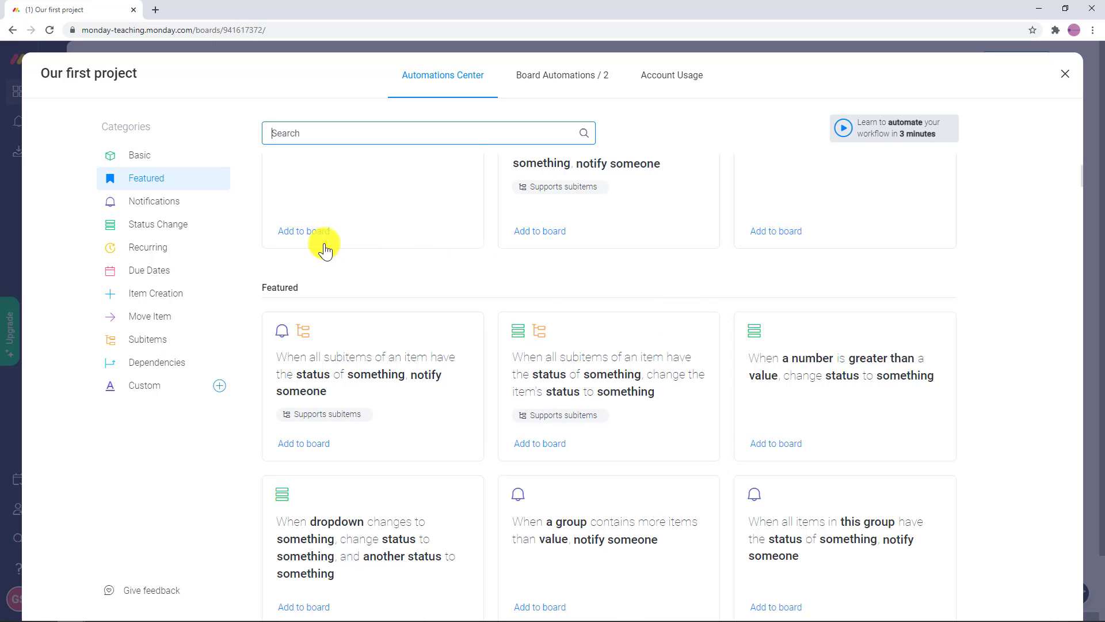
click(178, 269)
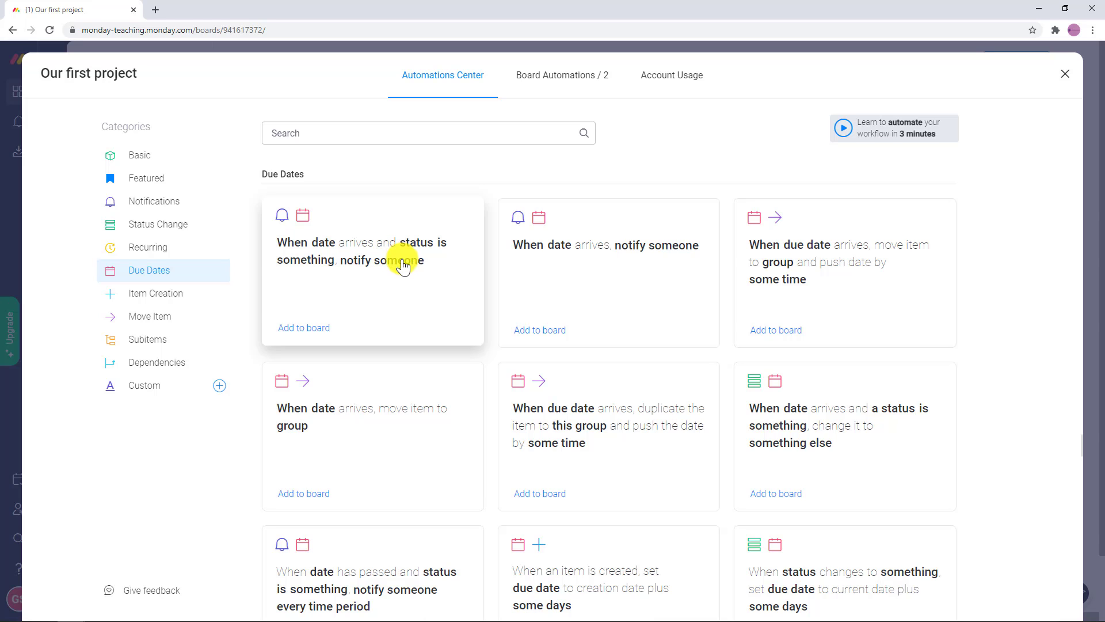
click(402, 266)
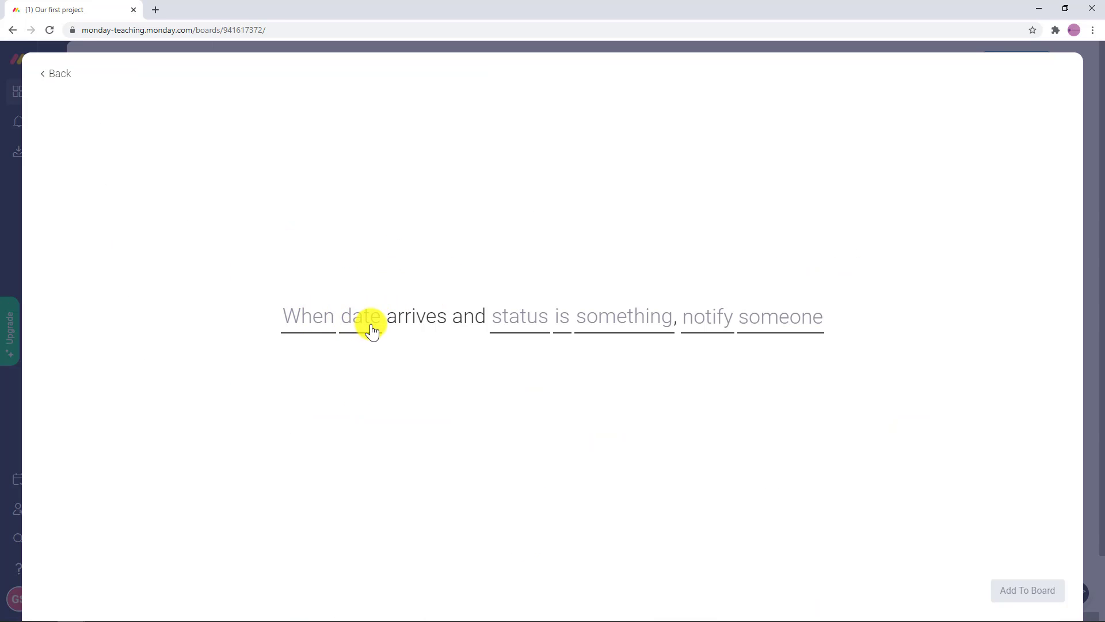
Set the automation to trigger at 9 AM when the date in the Deadline column arrives.
click(310, 328)
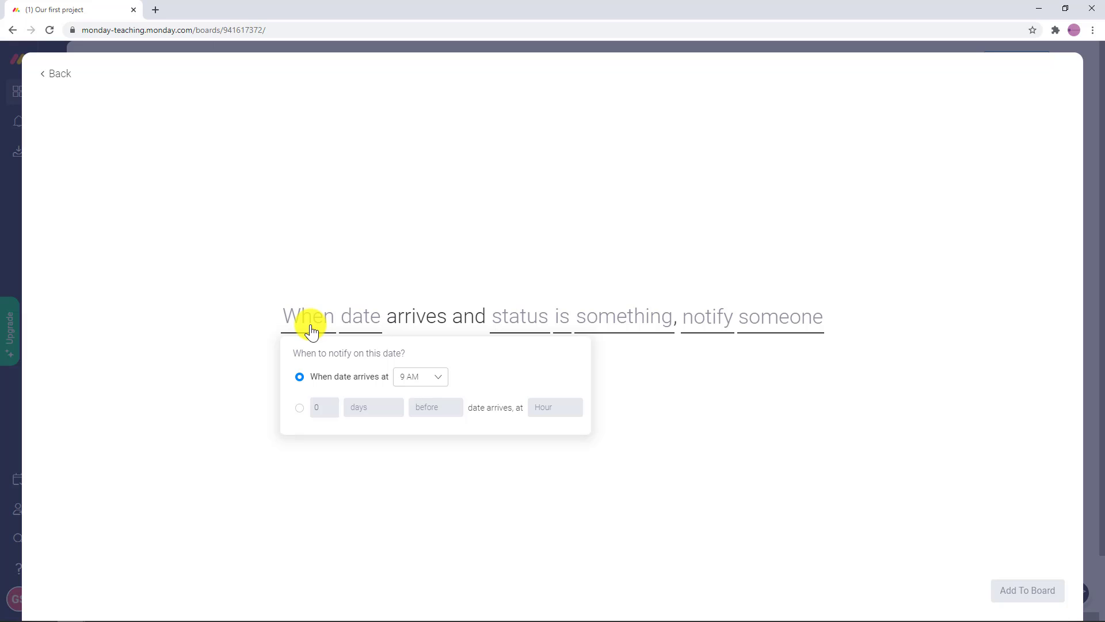
click(420, 377)
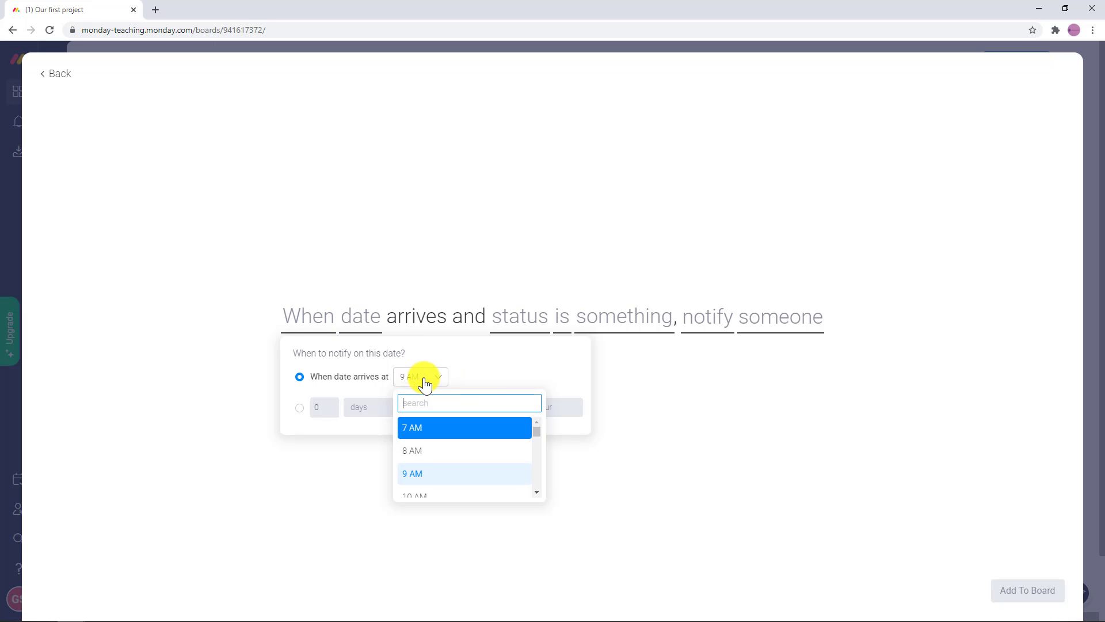
click(426, 458)
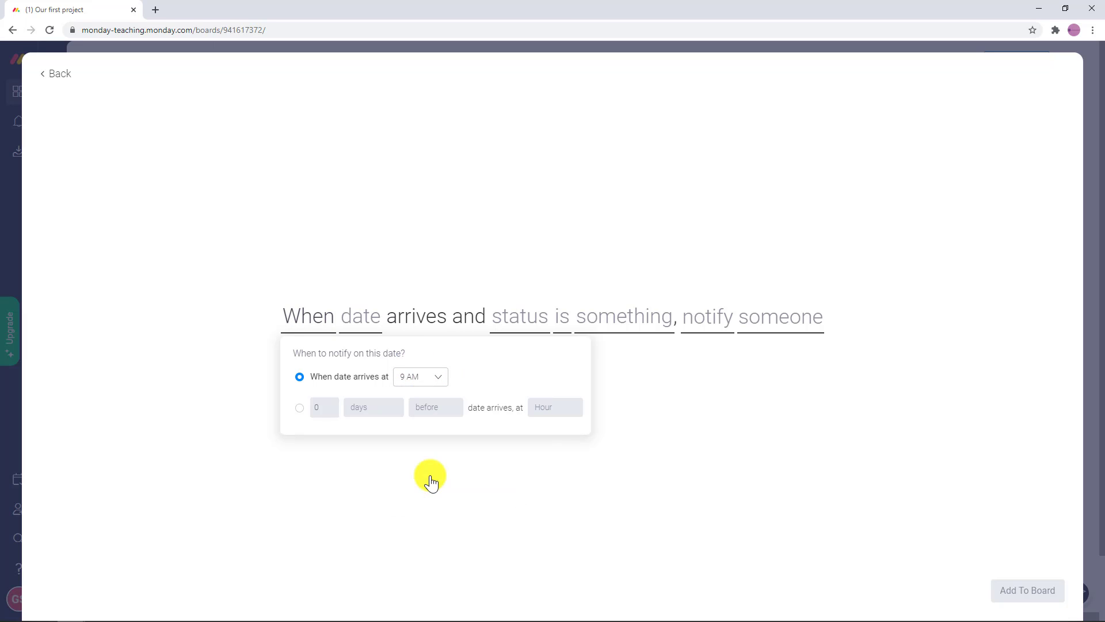
click(737, 419)
click(364, 328)
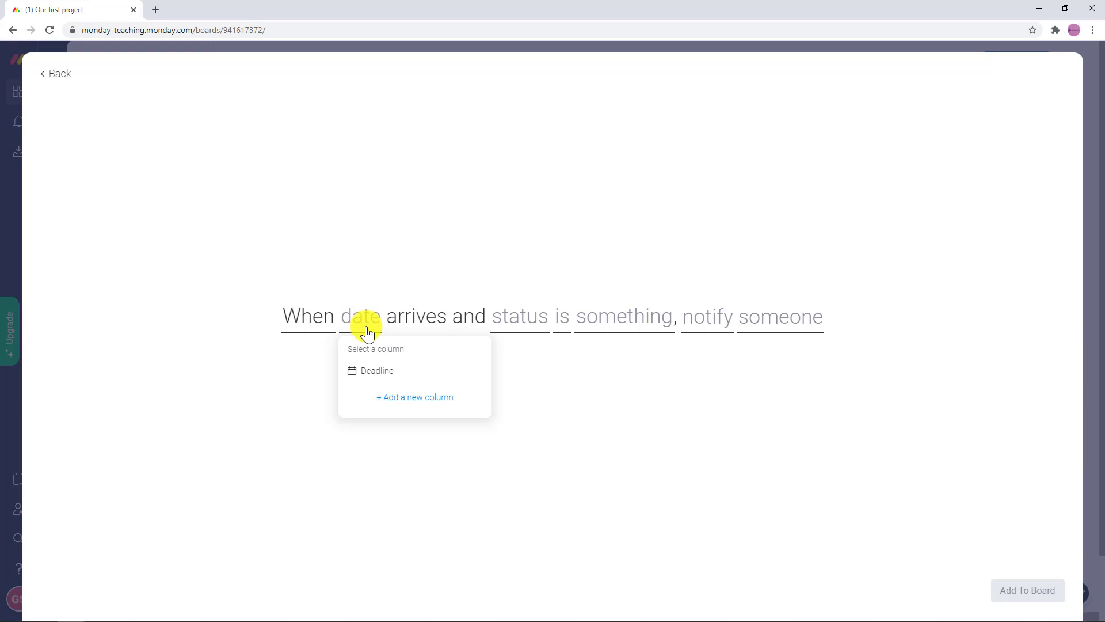
click(381, 372)
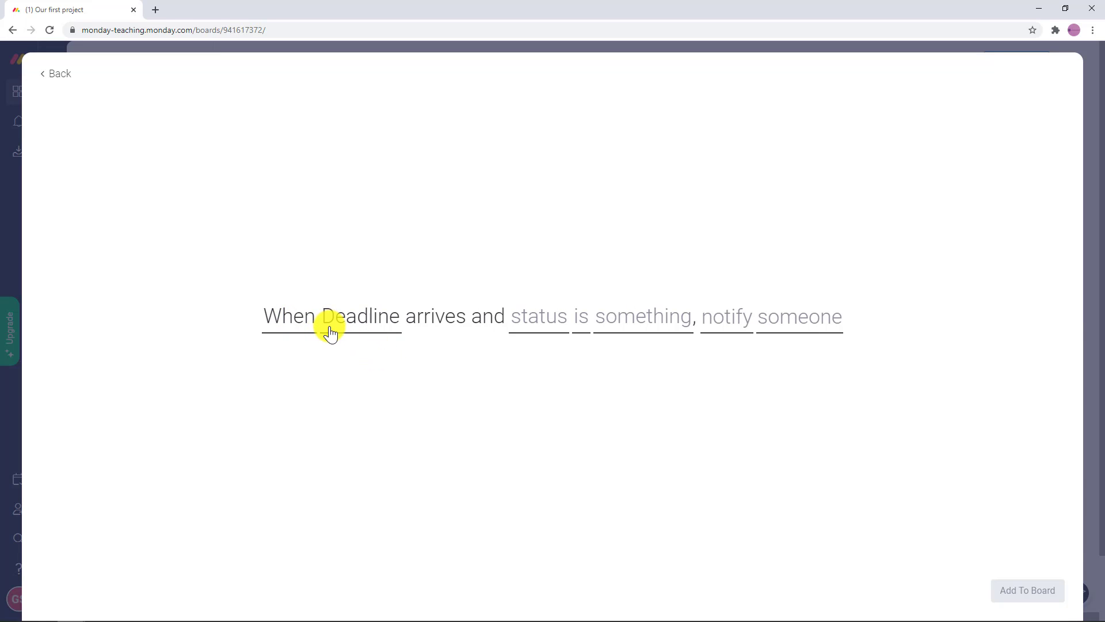
Set the automation's condition to Status is not Done.
click(556, 336)
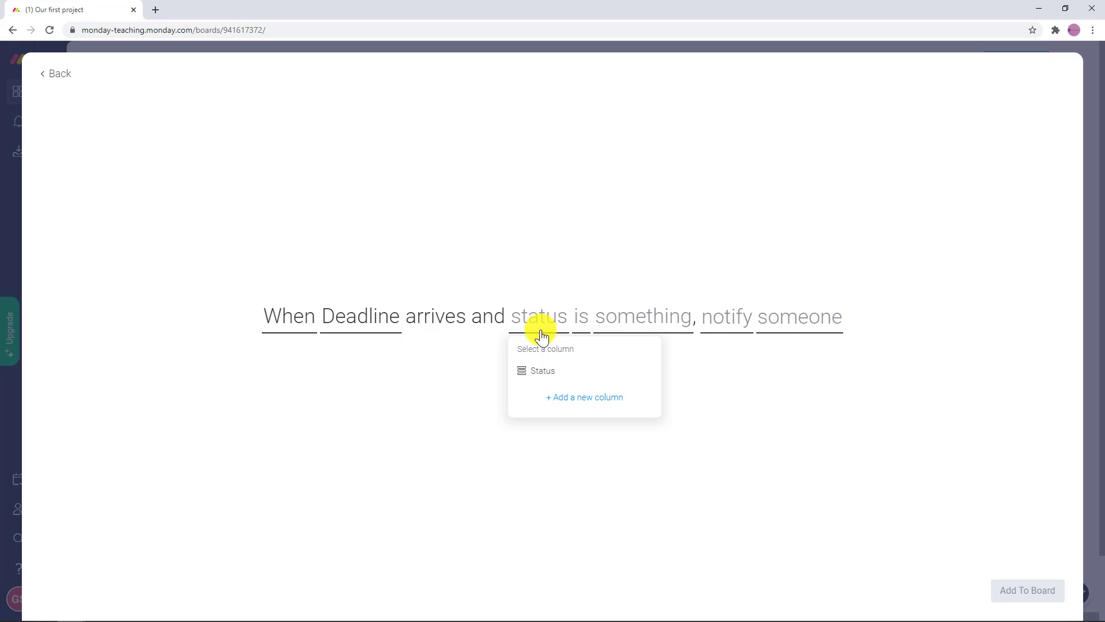
click(552, 373)
click(586, 326)
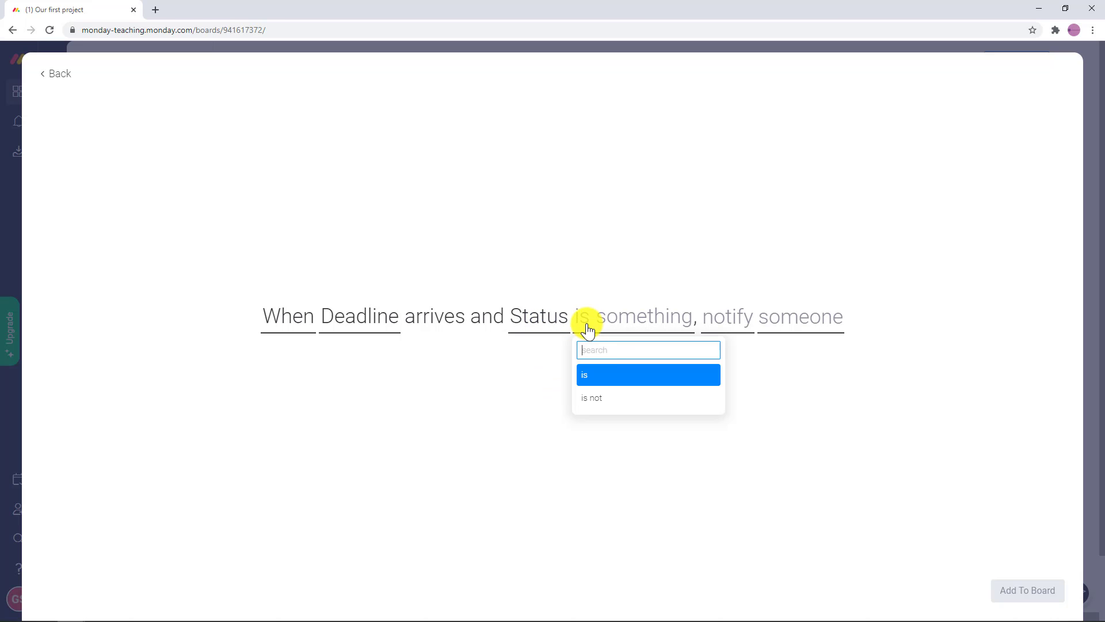
click(605, 391)
click(648, 319)
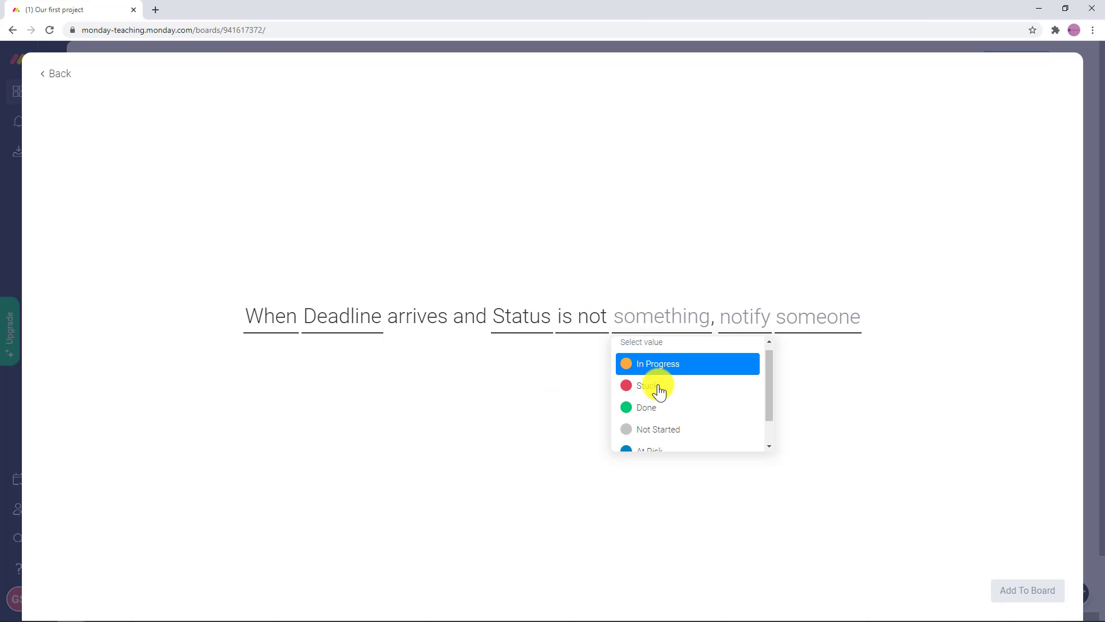
click(654, 403)
Write the notification message "This seems to be near the deadline and the status is still not".
click(720, 327)
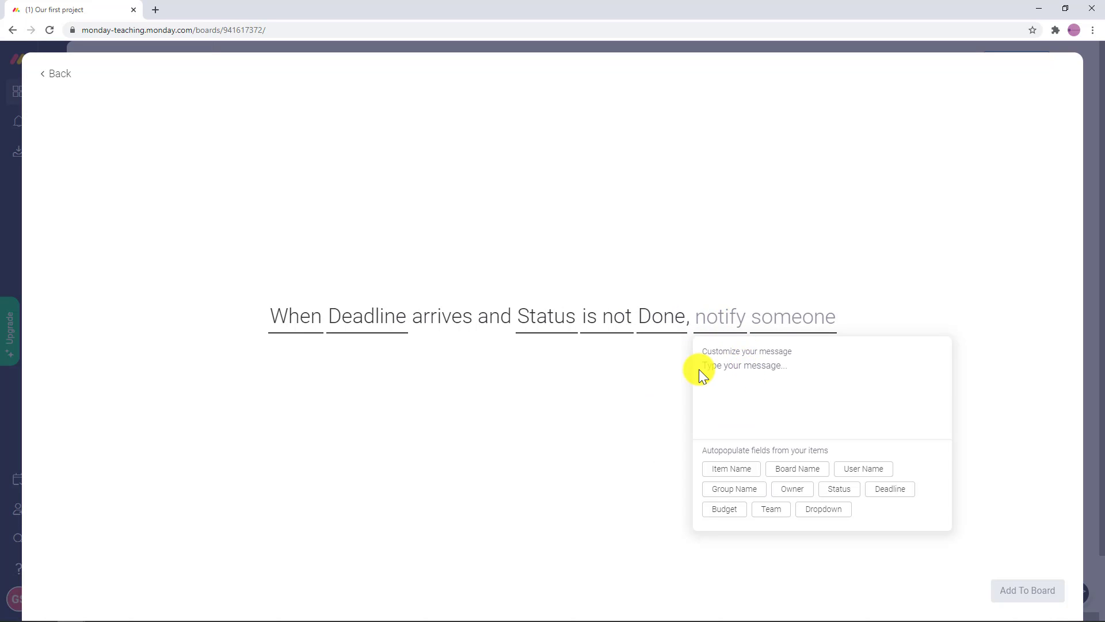
text(This seems to be near the deadline and)
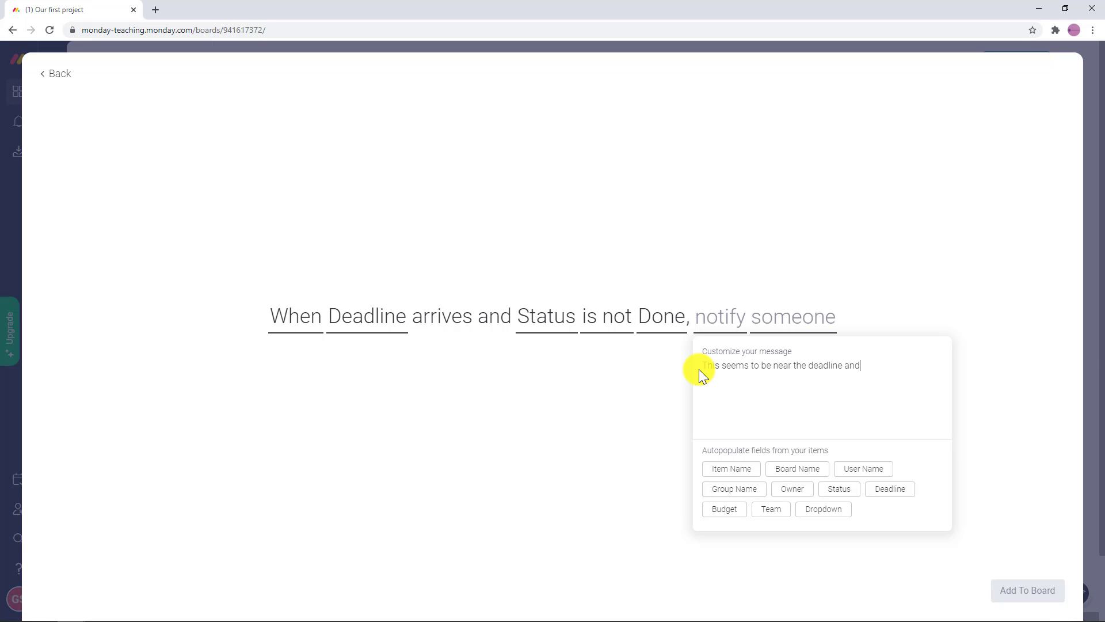
text( the status is still not)
Choose the Owner people column as the recipient, add the automation to the board and return to the main table.
click(771, 316)
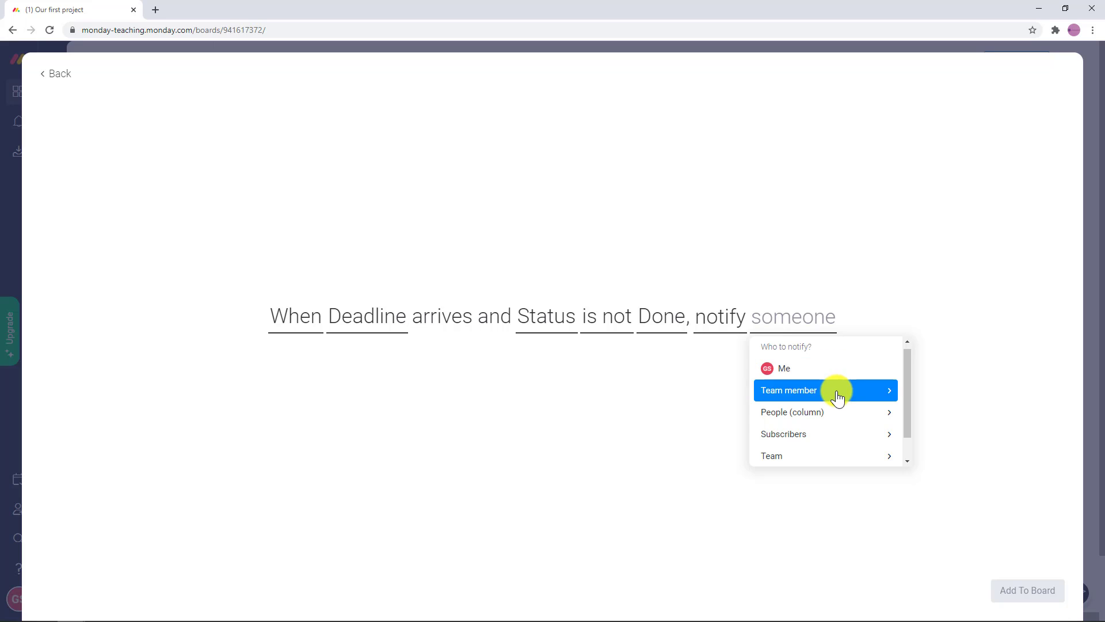
click(846, 412)
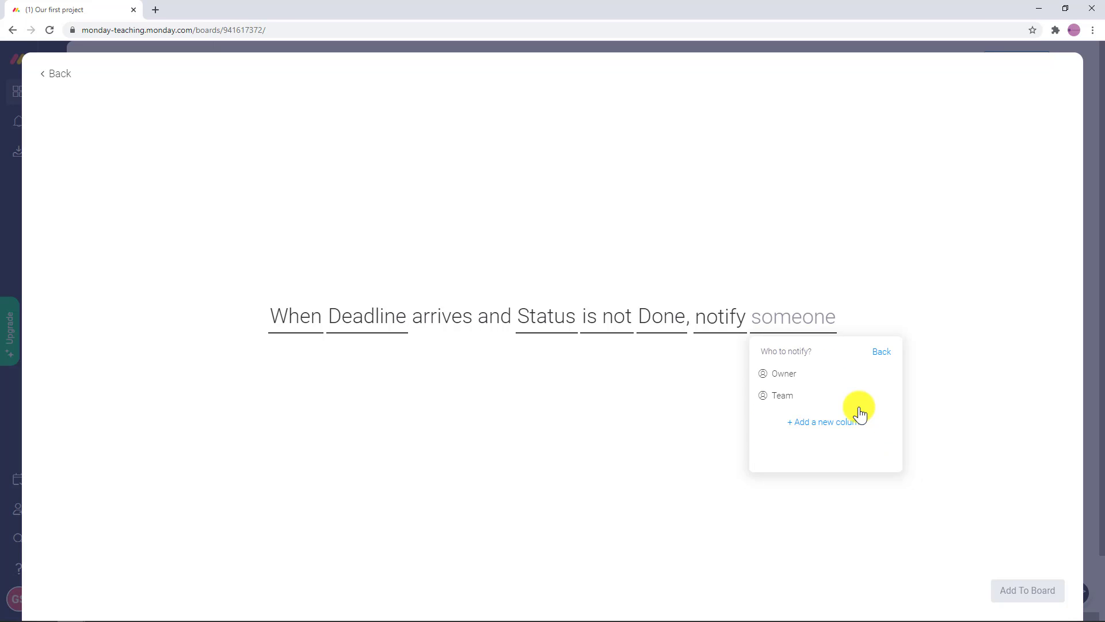
click(829, 380)
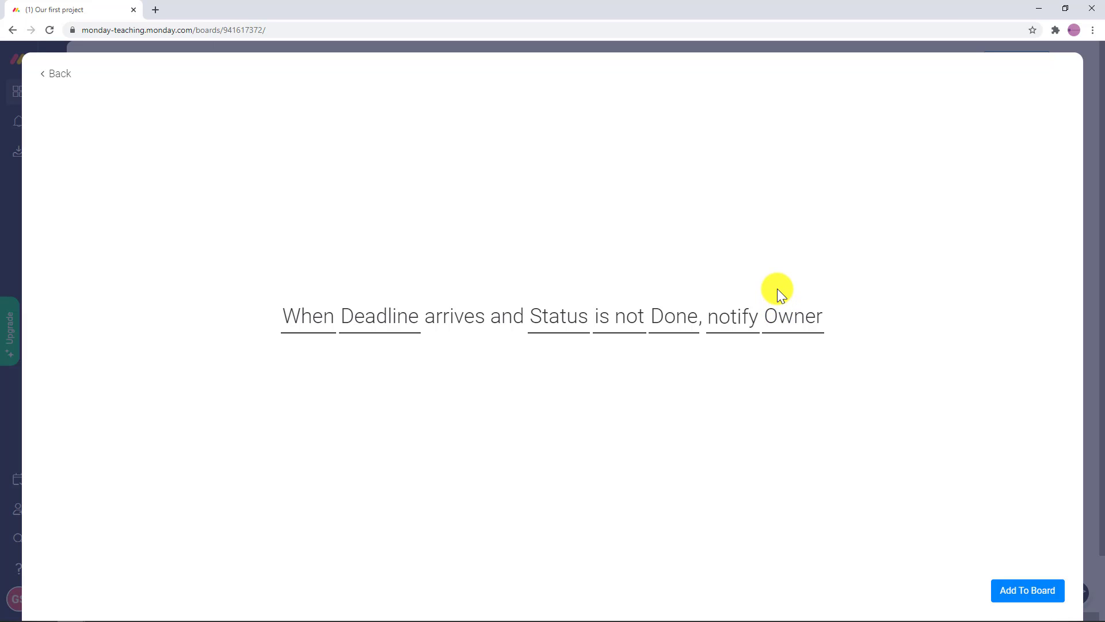
click(1052, 592)
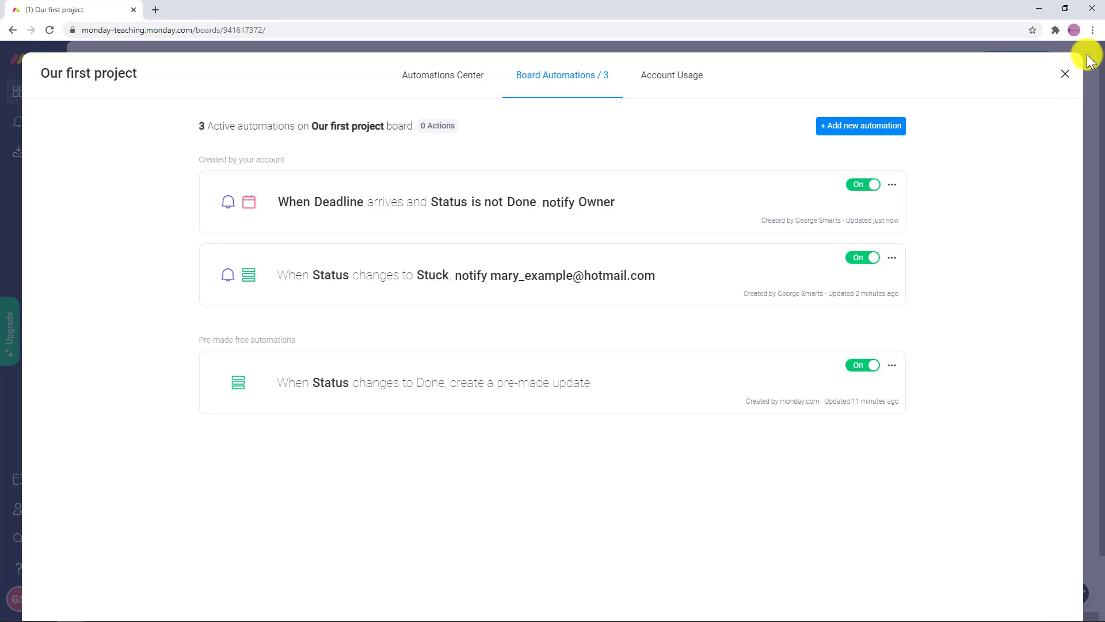
click(1065, 74)
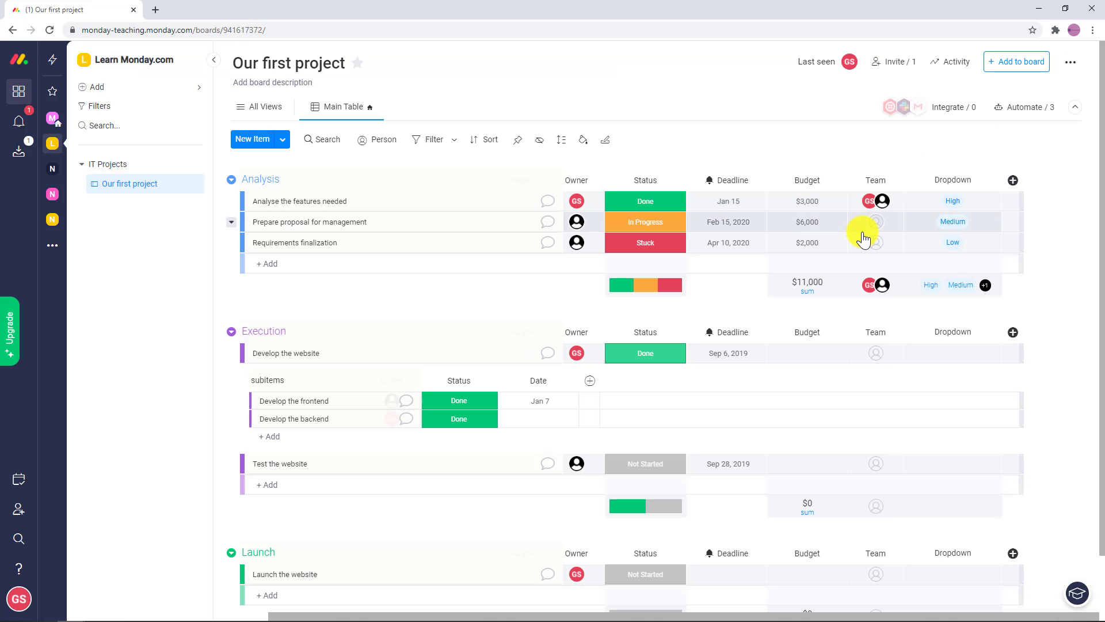